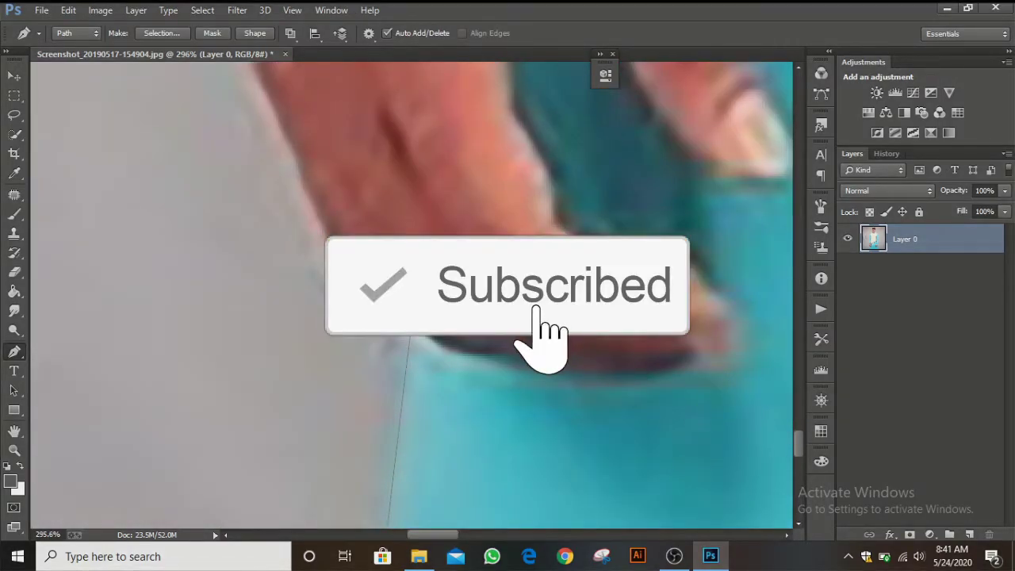
# Continue the Pen path up the outer edge of the hand and wrist to the sleeve cuff on the photo's left side
pyautogui.moveTo(317, 193); pyautogui.dragTo(396, 413)
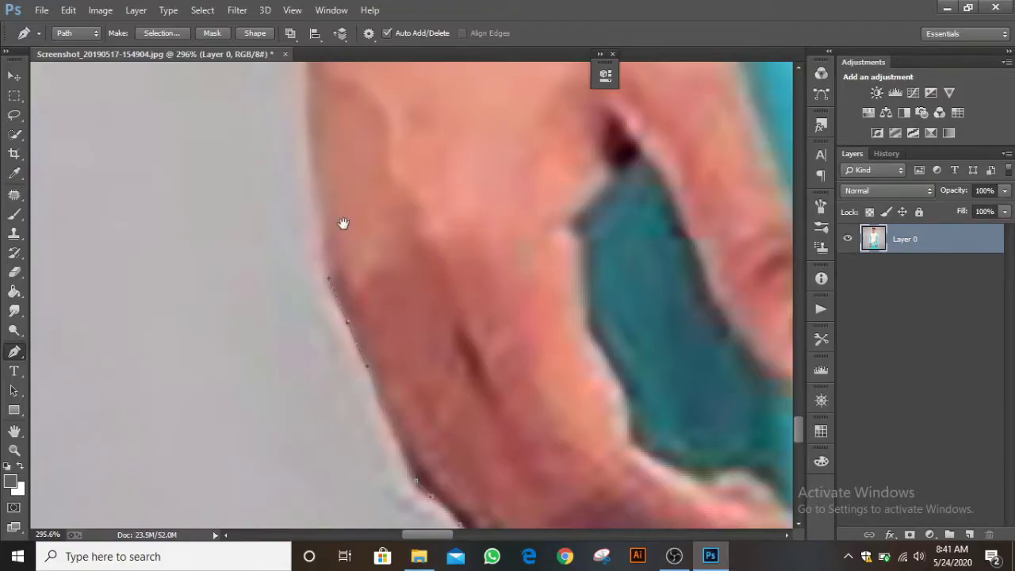
pyautogui.moveTo(341, 224); pyautogui.dragTo(417, 453)
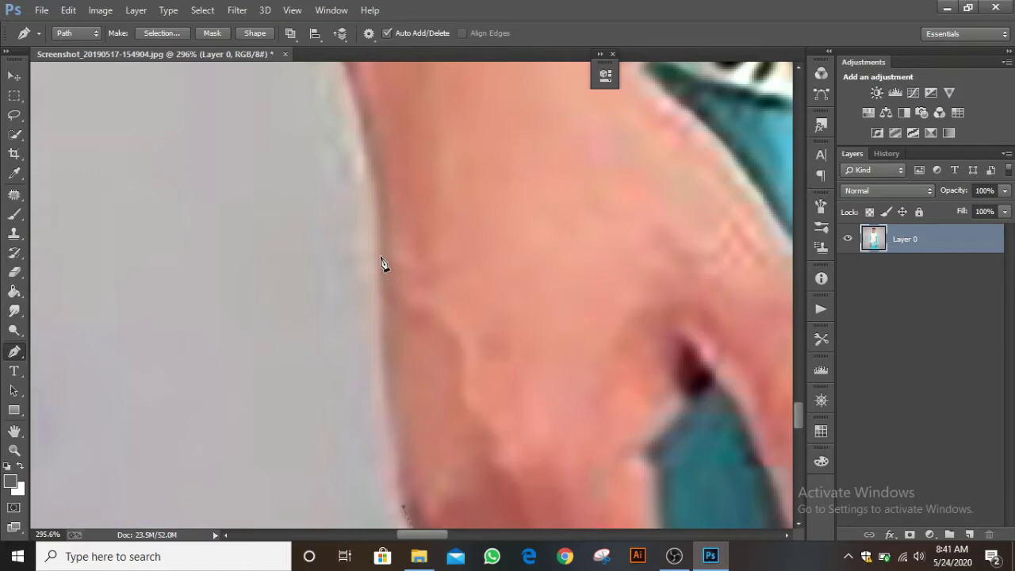
pyautogui.moveTo(386, 193); pyautogui.dragTo(383, 492)
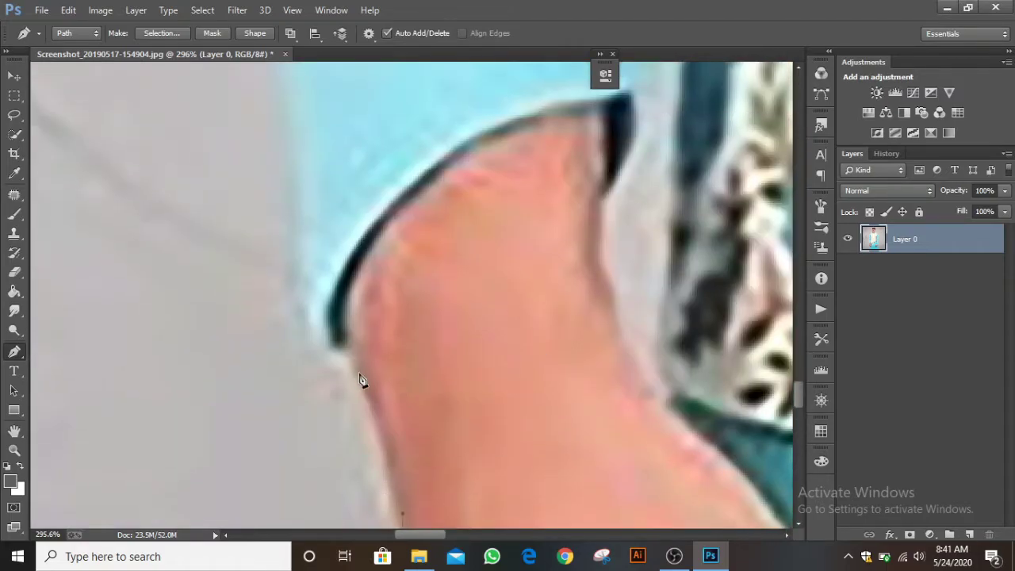
pyautogui.click(338, 340)
# Extend the path from the cuff up the outer edge of the lower sleeve
pyautogui.moveTo(315, 255); pyautogui.dragTo(401, 447)
pyautogui.moveTo(377, 271); pyautogui.dragTo(367, 166)
pyautogui.scroll(5, 360, 279)
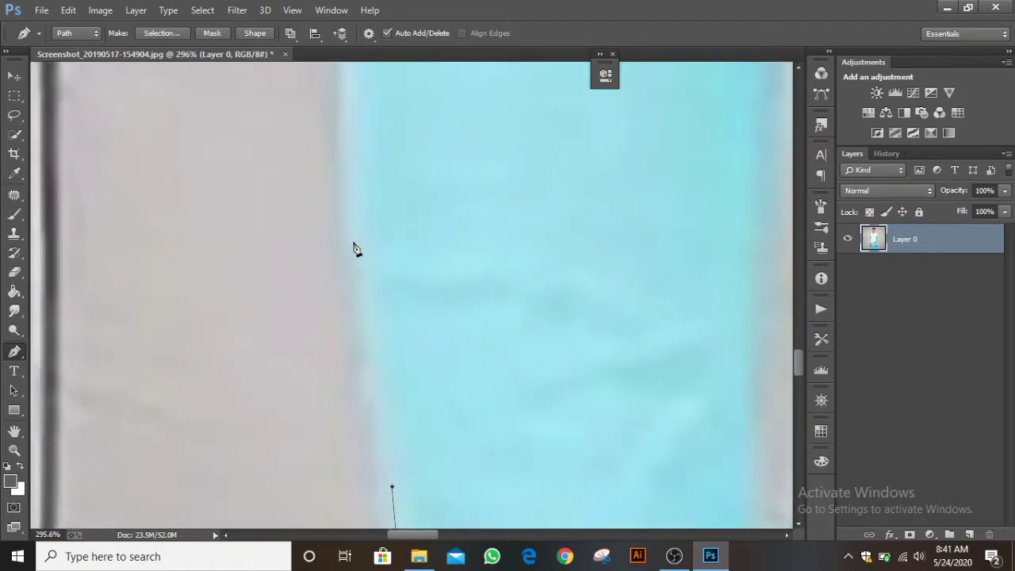
pyautogui.click(341, 176)
pyautogui.scroll(6, 370, 286)
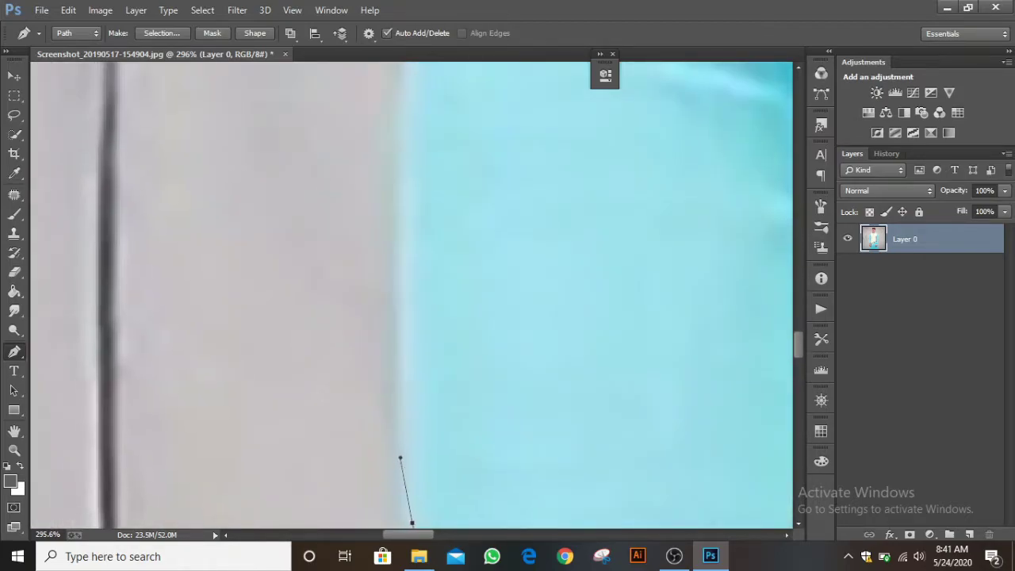
pyautogui.moveTo(401, 132); pyautogui.dragTo(407, 87)
# Trace the path around the bunched folds of the blue sleeve near the elbow
pyautogui.scroll(8, 412, 238)
pyautogui.click(410, 253)
pyautogui.moveTo(400, 224); pyautogui.dragTo(408, 172)
pyautogui.moveTo(418, 148); pyautogui.dragTo(421, 138)
pyautogui.moveTo(455, 97); pyautogui.dragTo(457, 335)
pyautogui.click(437, 320)
pyautogui.click(448, 307)
pyautogui.moveTo(473, 298); pyautogui.dragTo(477, 232)
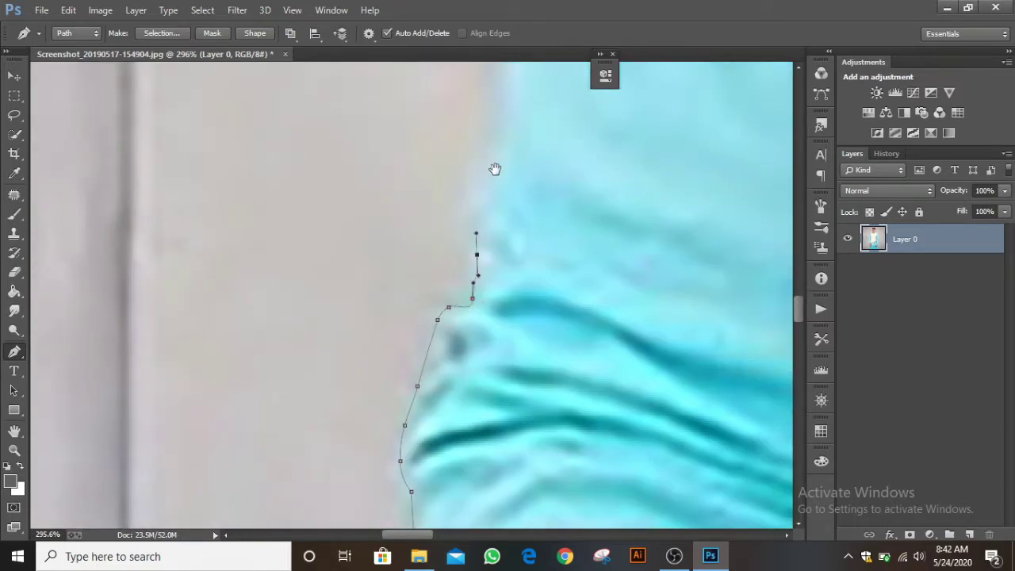
# Continue the path up the outer edge of the upper sleeve and around its curve at the shoulder
pyautogui.moveTo(494, 170); pyautogui.dragTo(487, 306)
pyautogui.click(516, 206)
pyautogui.moveTo(534, 174); pyautogui.dragTo(510, 436)
pyautogui.moveTo(502, 185); pyautogui.dragTo(510, 409)
pyautogui.scroll(-1, 540, 224)
pyautogui.moveTo(540, 225); pyautogui.dragTo(485, 395)
pyautogui.click(498, 322)
pyautogui.click(511, 274)
pyautogui.moveTo(555, 171); pyautogui.dragTo(569, 352)
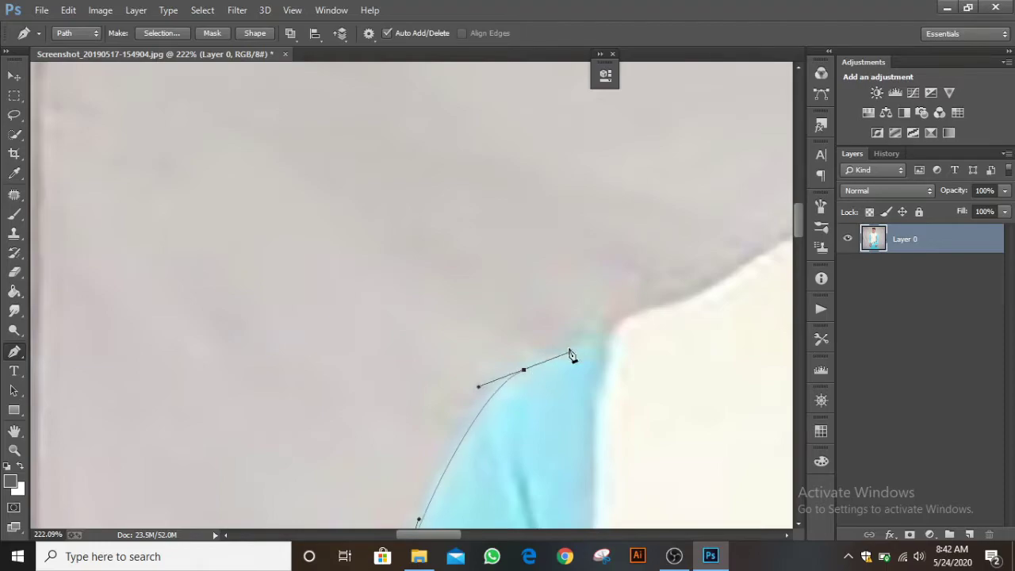
# Trace the top of the white shoulder up to the base of the patterned collar, redoing the misplaced curve point
pyautogui.moveTo(641, 315); pyautogui.dragTo(356, 399)
pyautogui.moveTo(408, 344); pyautogui.dragTo(502, 229)
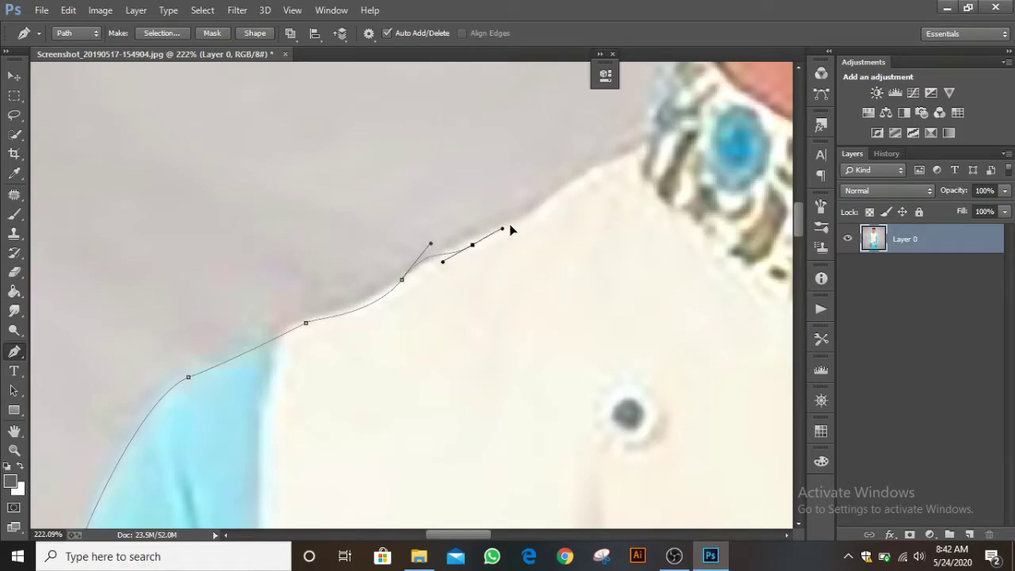
pyautogui.hotkey('ctrl', 'z')
pyautogui.moveTo(461, 250); pyautogui.dragTo(503, 272)
pyautogui.moveTo(548, 245); pyautogui.dragTo(557, 238)
pyautogui.moveTo(593, 204); pyautogui.dragTo(471, 397)
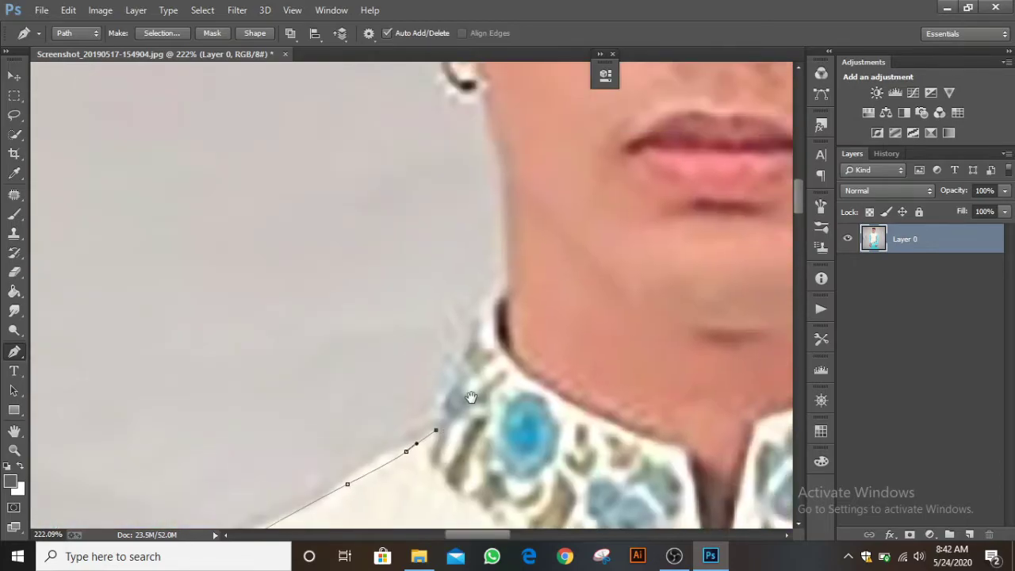
# Trace the outer edge of the patterned collar up to where it meets the neck
pyautogui.moveTo(472, 336); pyautogui.dragTo(502, 280)
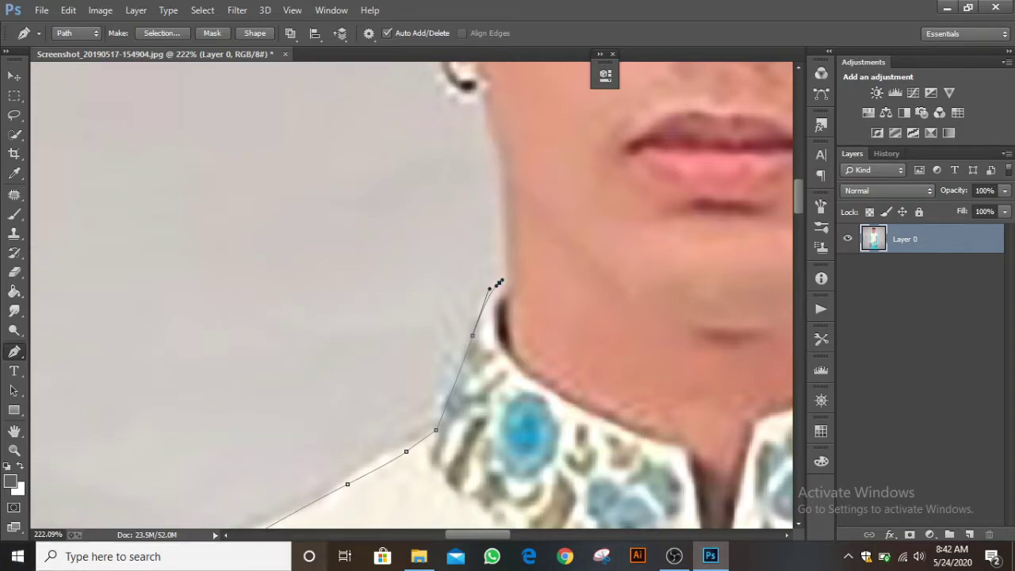
pyautogui.moveTo(526, 243); pyautogui.dragTo(398, 383)
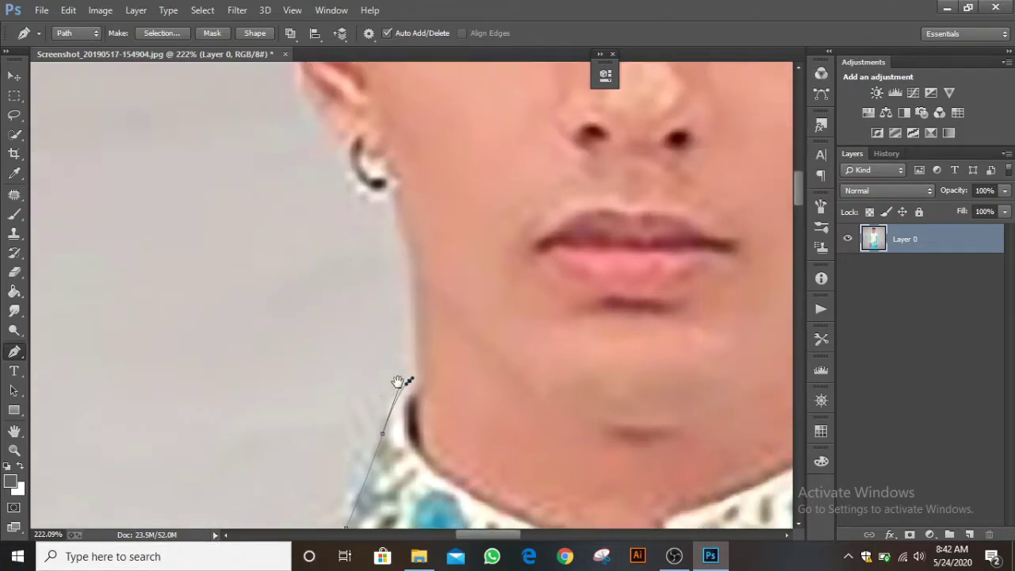
pyautogui.moveTo(372, 421); pyautogui.dragTo(380, 413)
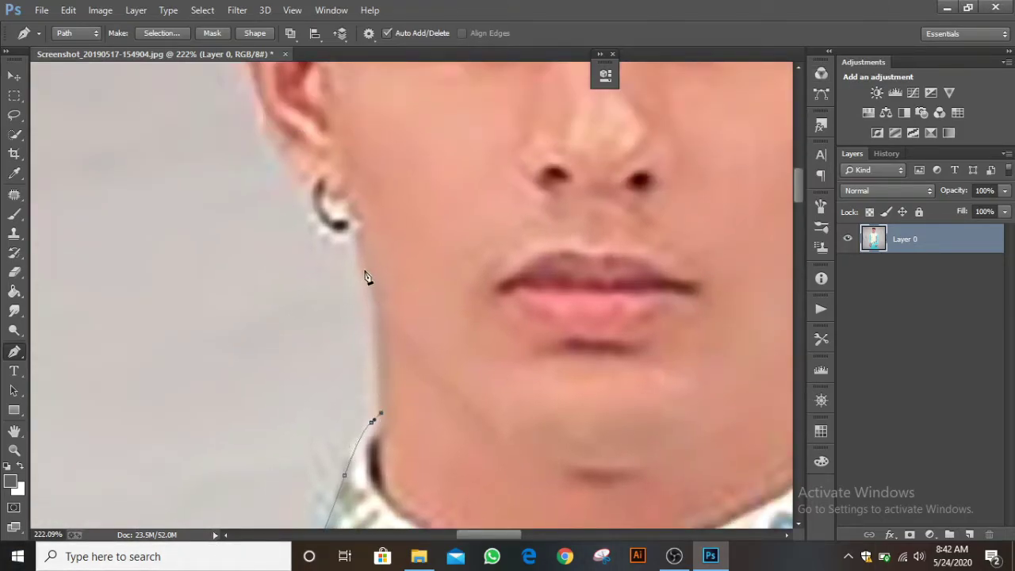
# Extend the path up the neck and jaw and around the outside of the hoop earring
pyautogui.moveTo(364, 266); pyautogui.dragTo(298, 186)
pyautogui.click(355, 230)
pyautogui.click(316, 188)
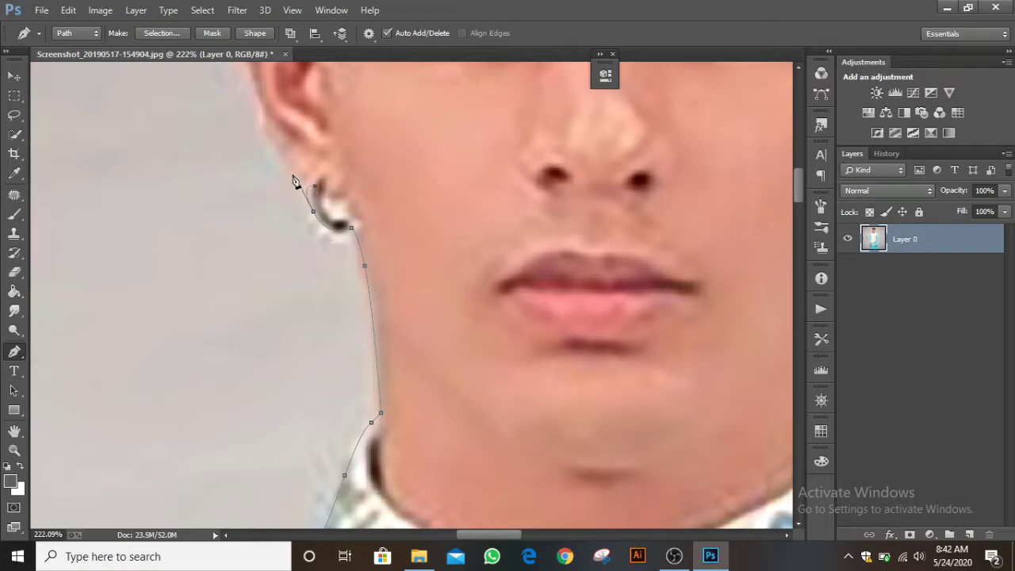
pyautogui.hotkey('ctrl', 'z')
pyautogui.click(312, 189)
# Trace from the earring up the earlobe and outer edge of the ear, redoing the first lobe point
pyautogui.moveTo(268, 124); pyautogui.dragTo(352, 303)
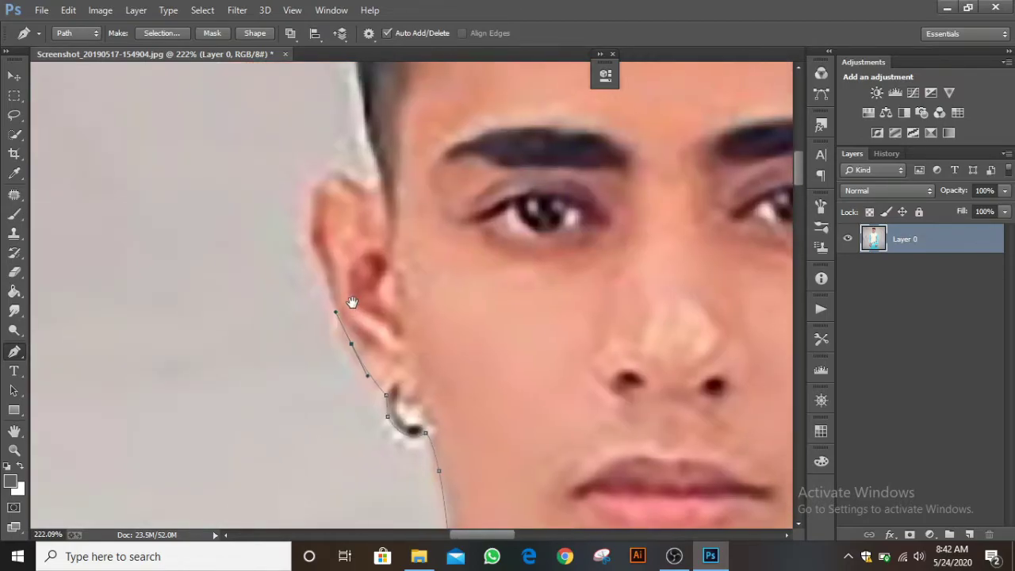
pyautogui.hotkey('ctrl', 'z')
pyautogui.click(386, 386)
pyautogui.moveTo(340, 330); pyautogui.dragTo(322, 282)
pyautogui.moveTo(302, 222); pyautogui.dragTo(303, 196)
pyautogui.scroll(3, 311, 317)
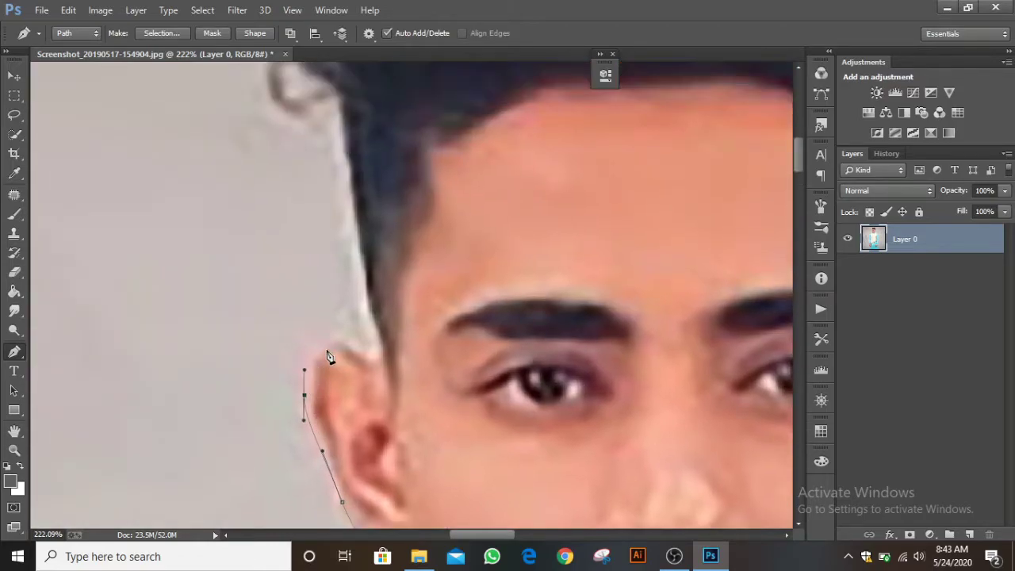
# Curve the path over the top of the ear to the hairline, with a corner point at the ear's top
pyautogui.moveTo(337, 342); pyautogui.dragTo(370, 335)
pyautogui.keyDown('alt'); pyautogui.click(337, 345); pyautogui.keyUp('alt')
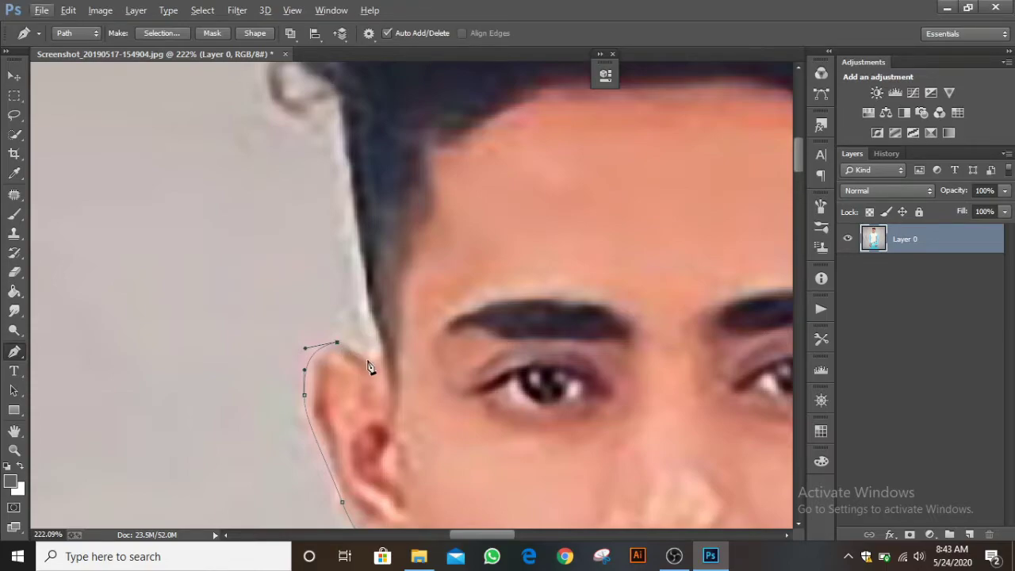
pyautogui.click(381, 358)
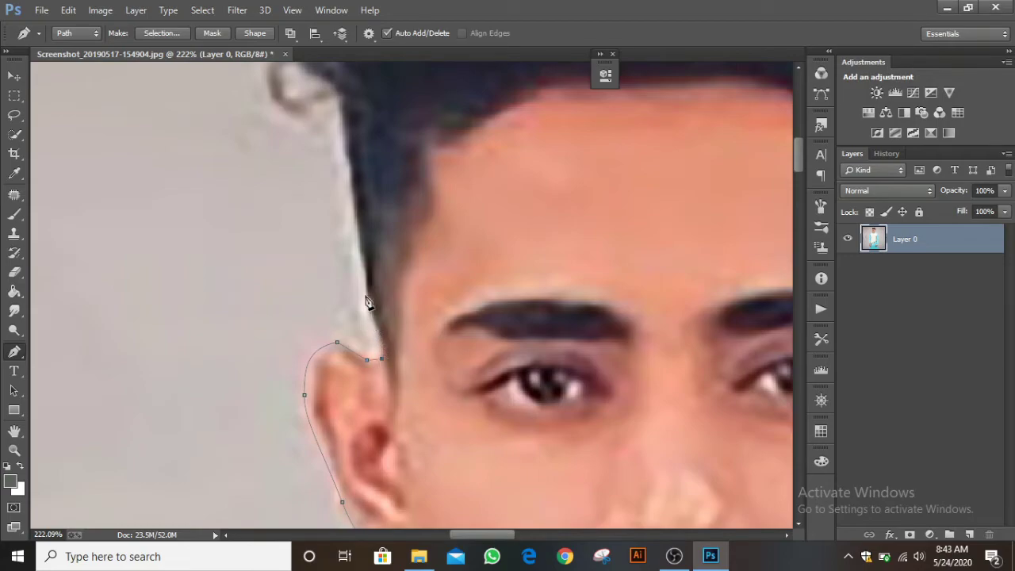
# Trace the straight edge of the short side hair from the ear up to the curled lock
pyautogui.moveTo(368, 315); pyautogui.dragTo(349, 273)
pyautogui.moveTo(372, 305); pyautogui.dragTo(371, 301)
pyautogui.press('alt')
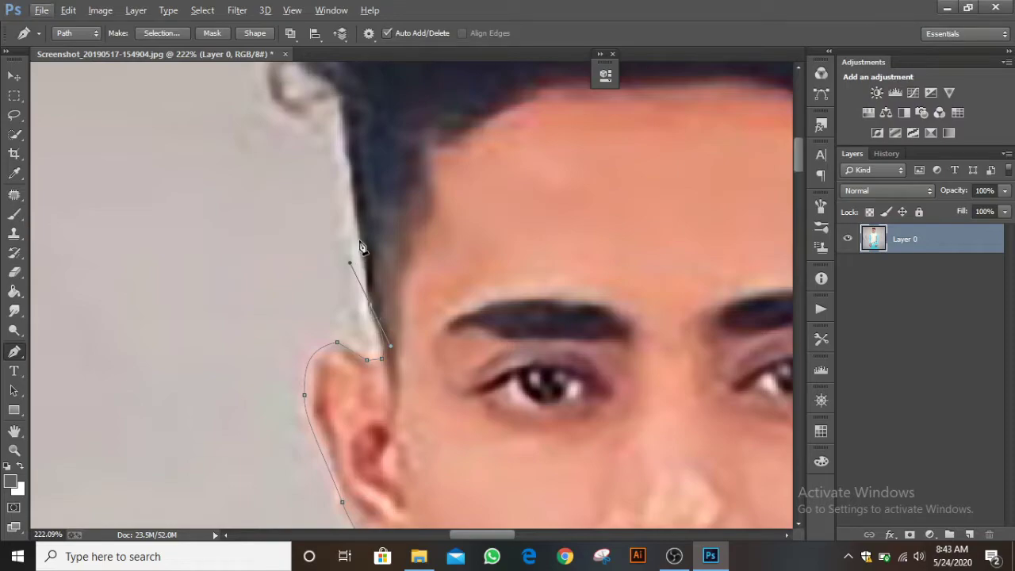
pyautogui.press('alt')
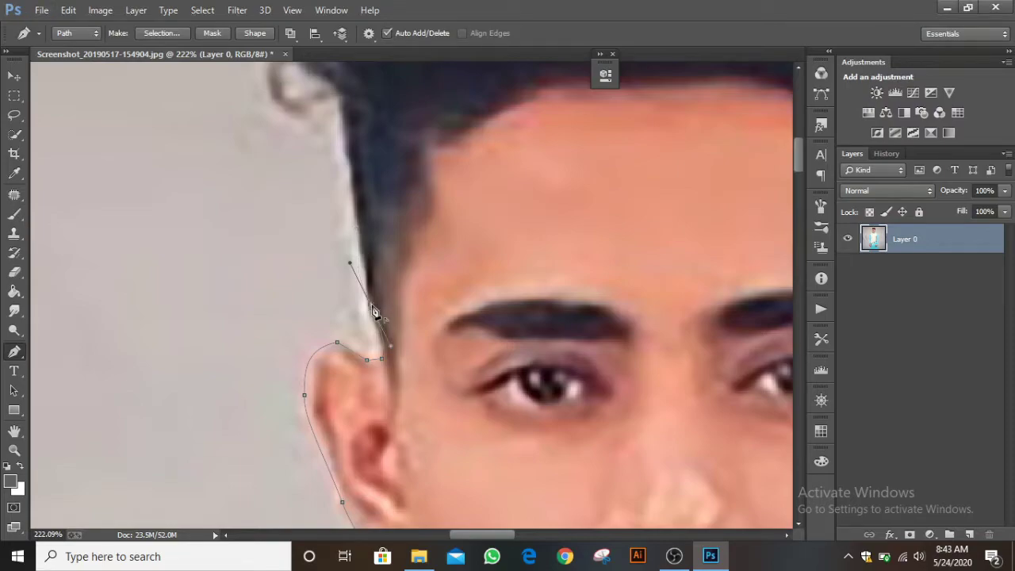
pyautogui.moveTo(358, 252); pyautogui.dragTo(401, 391)
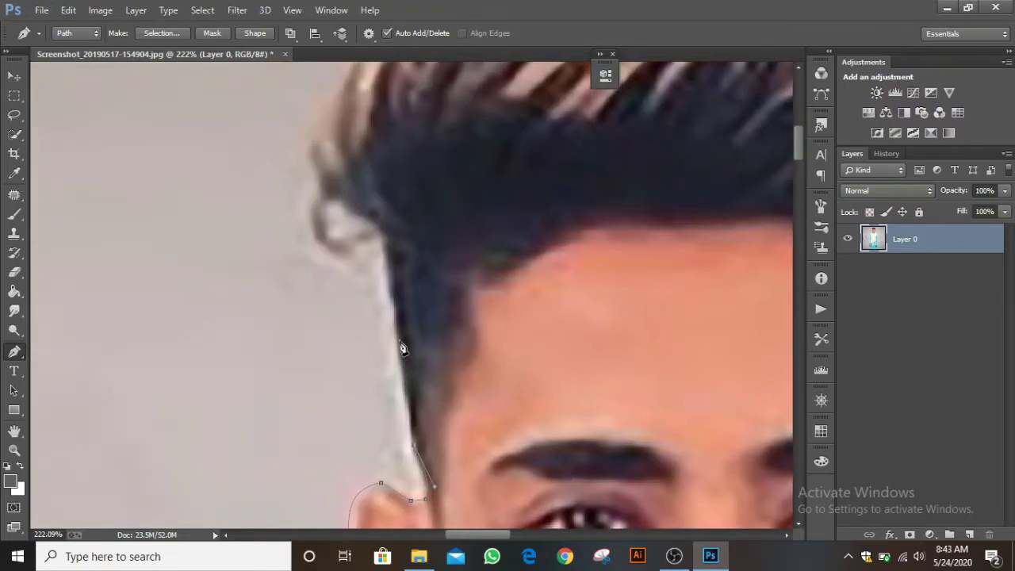
pyautogui.moveTo(398, 282); pyautogui.dragTo(423, 408)
pyautogui.click(416, 375)
# Trace around the curled lock and up the rounded side of the hair toward the crown
pyautogui.moveTo(367, 377); pyautogui.dragTo(353, 364)
pyautogui.click(343, 272)
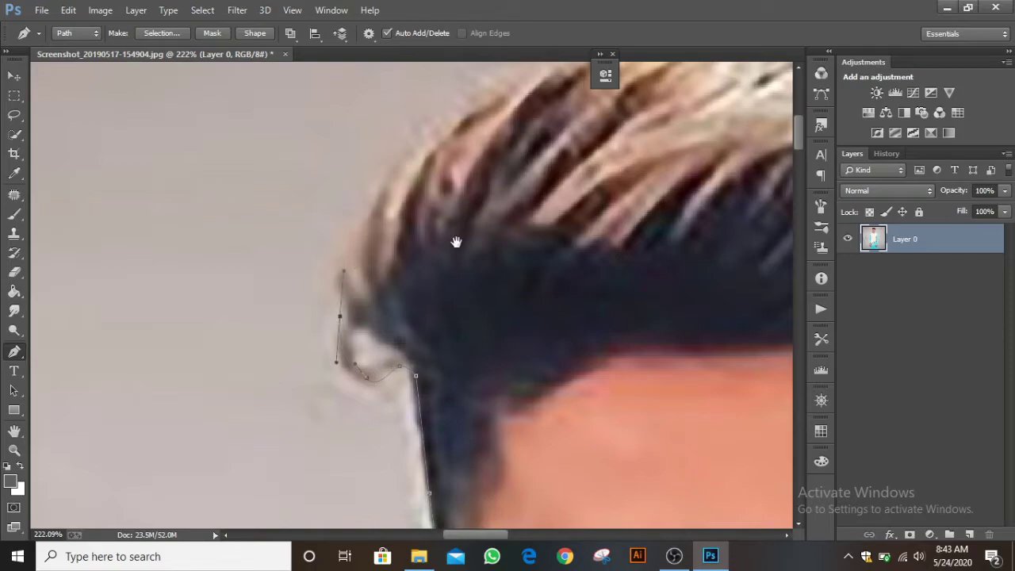
pyautogui.moveTo(455, 238); pyautogui.dragTo(396, 344)
pyautogui.moveTo(354, 282); pyautogui.dragTo(387, 206)
pyautogui.moveTo(527, 158); pyautogui.dragTo(442, 342)
pyautogui.moveTo(464, 298); pyautogui.dragTo(479, 290)
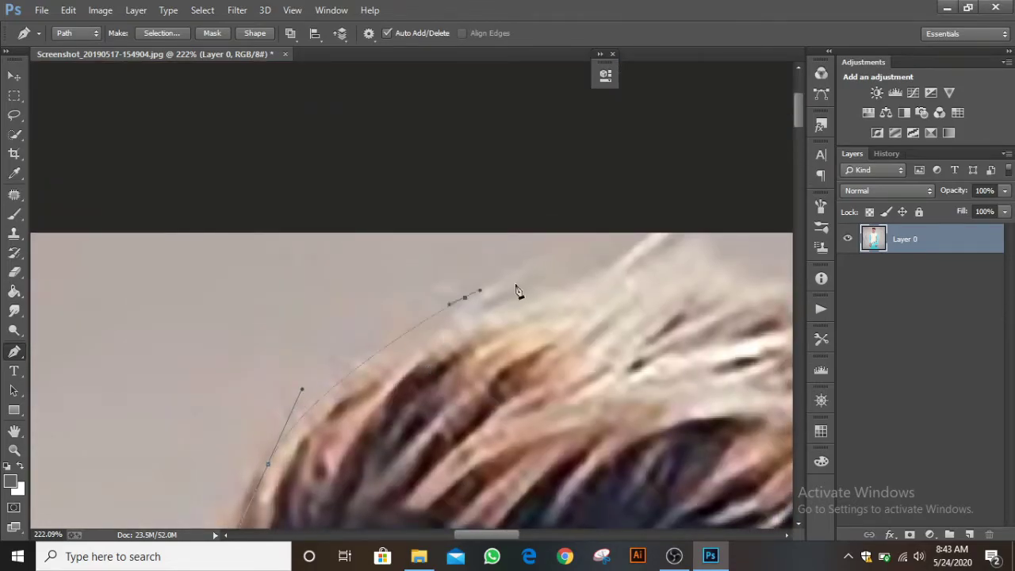
# Continue the path across the top of the hair and down its opposite side
pyautogui.moveTo(598, 282); pyautogui.dragTo(613, 273)
pyautogui.moveTo(648, 235); pyautogui.dragTo(688, 223)
pyautogui.moveTo(748, 272); pyautogui.dragTo(587, 239)
pyautogui.moveTo(603, 311); pyautogui.dragTo(285, 186)
pyautogui.moveTo(387, 226); pyautogui.dragTo(396, 229)
pyautogui.moveTo(454, 276); pyautogui.dragTo(463, 295)
pyautogui.moveTo(492, 360); pyautogui.dragTo(449, 275)
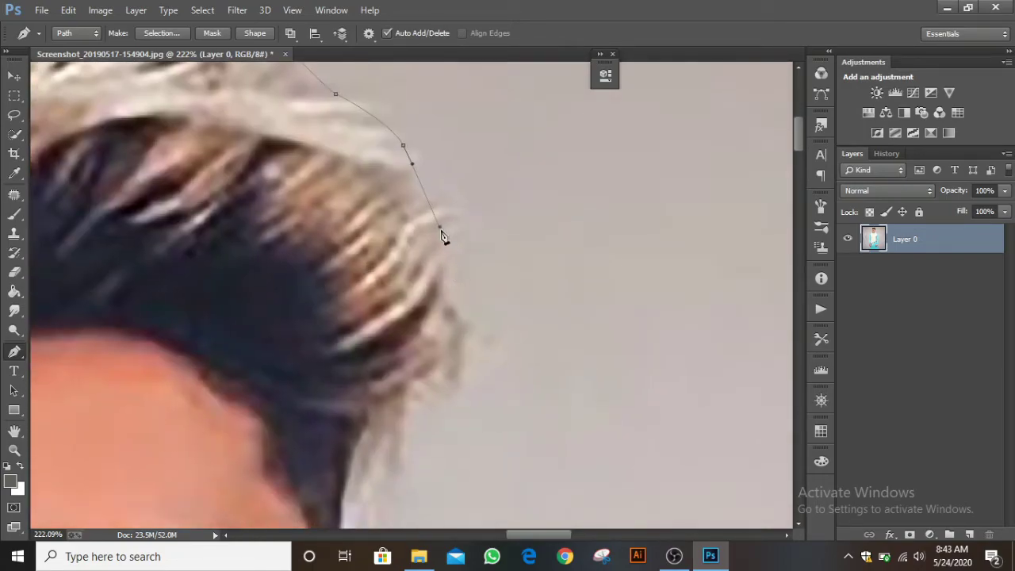
# Trace the lower hair tips on the photo's right side in to the sideburn edge
pyautogui.click(456, 370)
pyautogui.moveTo(415, 399); pyautogui.dragTo(353, 330)
pyautogui.click(345, 423)
pyautogui.click(341, 445)
# Trace around the second ear from its top to below the lobe, redoing the misplaced lower curve
pyautogui.moveTo(403, 430); pyautogui.dragTo(389, 340)
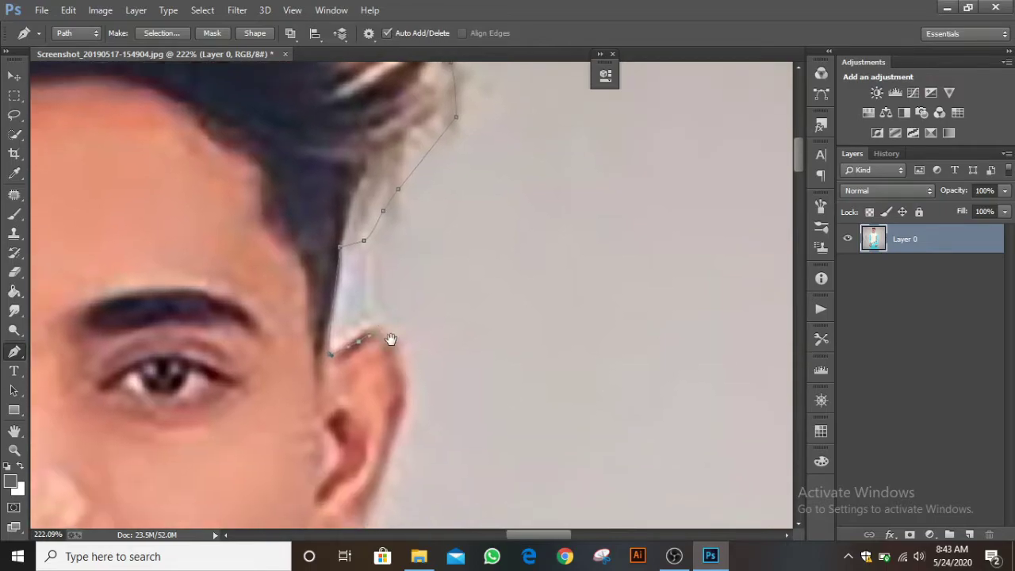
pyautogui.moveTo(405, 426); pyautogui.dragTo(402, 338)
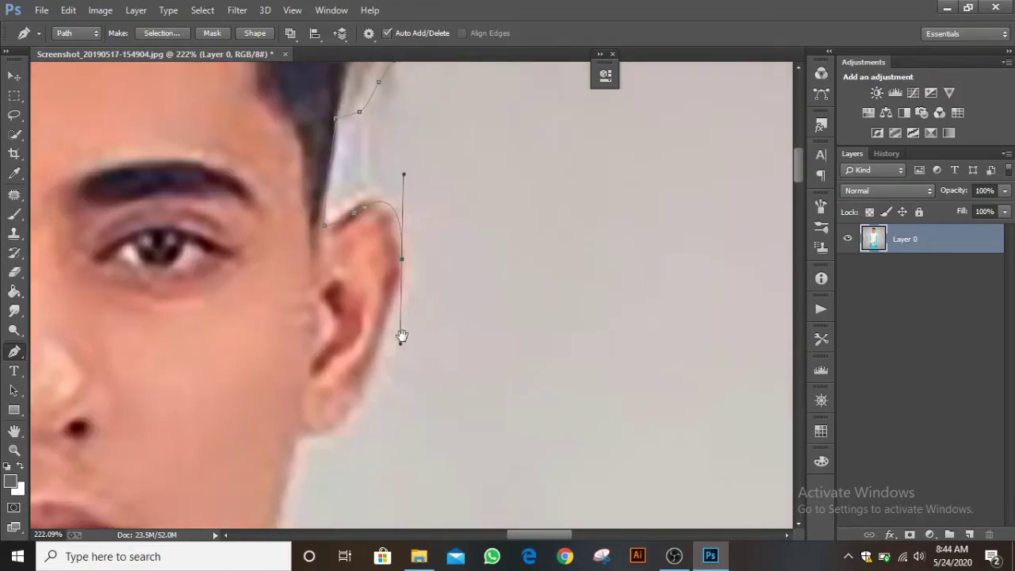
pyautogui.moveTo(370, 372); pyautogui.dragTo(365, 423)
pyautogui.hotkey('ctrl', 'z')
pyautogui.click(402, 260)
pyautogui.click(361, 404)
pyautogui.click(342, 417)
pyautogui.click(327, 427)
pyautogui.click(295, 429)
# Extend the path down the neck, around the collar edge and onto the white shoulder on the photo's right side
pyautogui.moveTo(311, 433); pyautogui.dragTo(314, 280)
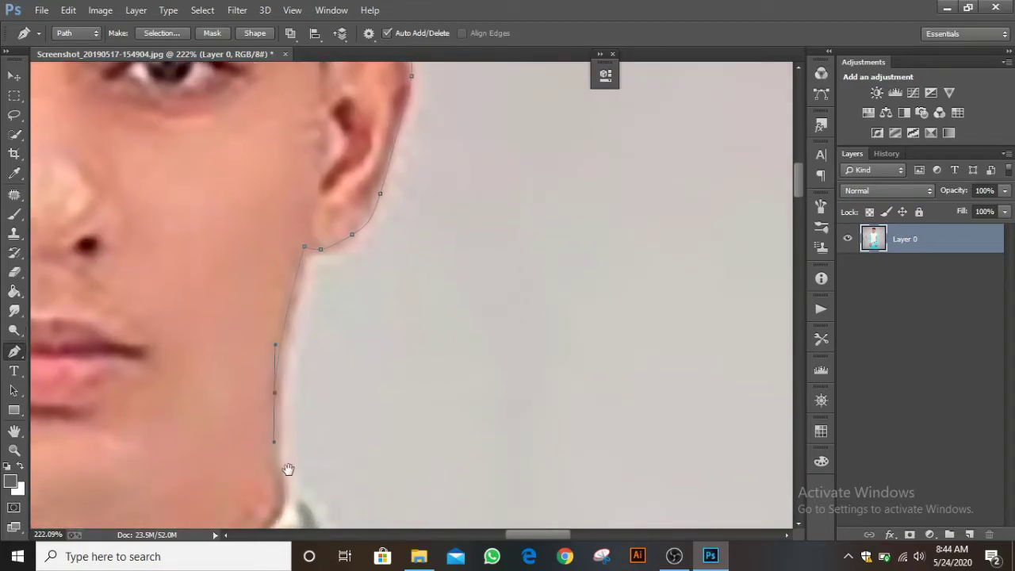
pyautogui.moveTo(288, 469); pyautogui.dragTo(240, 379)
pyautogui.click(242, 362)
pyautogui.moveTo(316, 441); pyautogui.dragTo(164, 231)
pyautogui.moveTo(271, 283); pyautogui.dragTo(314, 294)
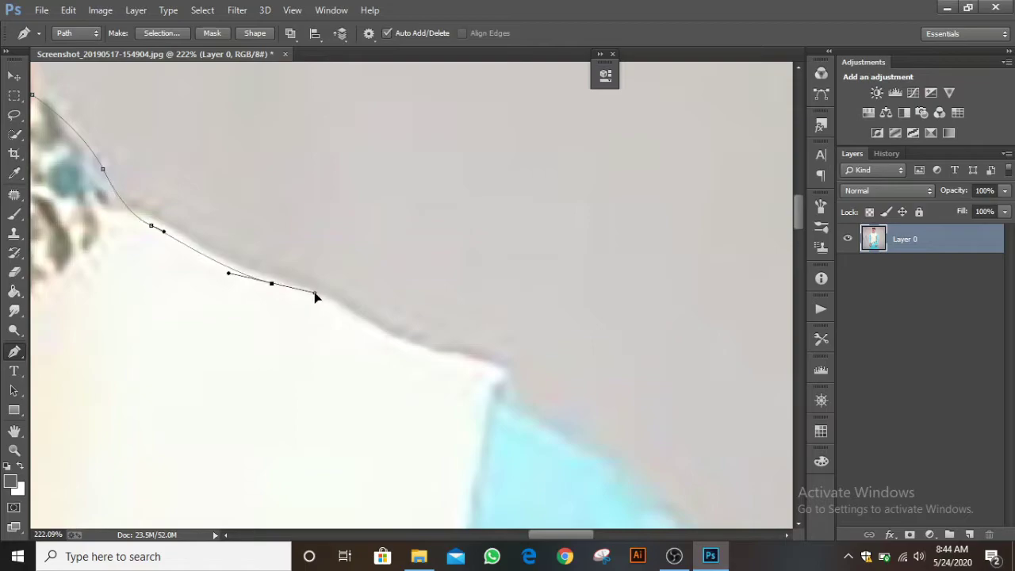
# Trace the rest of the white shoulder to its corner where the blue sleeve begins
pyautogui.moveTo(431, 322); pyautogui.dragTo(313, 244)
pyautogui.click(350, 255)
pyautogui.click(368, 259)
pyautogui.moveTo(378, 271); pyautogui.dragTo(380, 295)
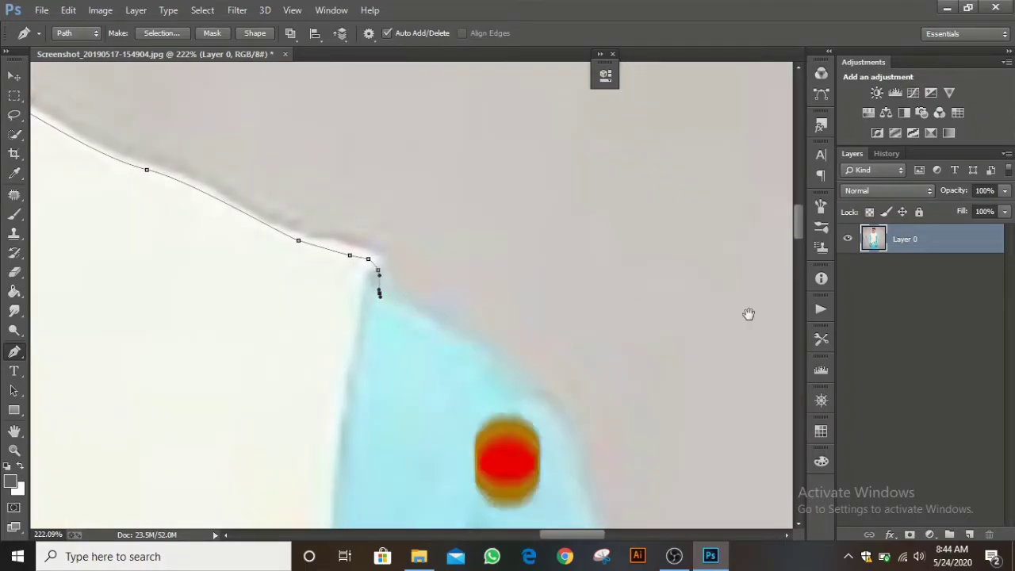
# Continue the path down the outer edge of the upper blue sleeve on the photo's right side
pyautogui.moveTo(463, 277); pyautogui.dragTo(333, 191)
pyautogui.moveTo(417, 309); pyautogui.dragTo(445, 345)
pyautogui.moveTo(471, 407); pyautogui.dragTo(234, 87)
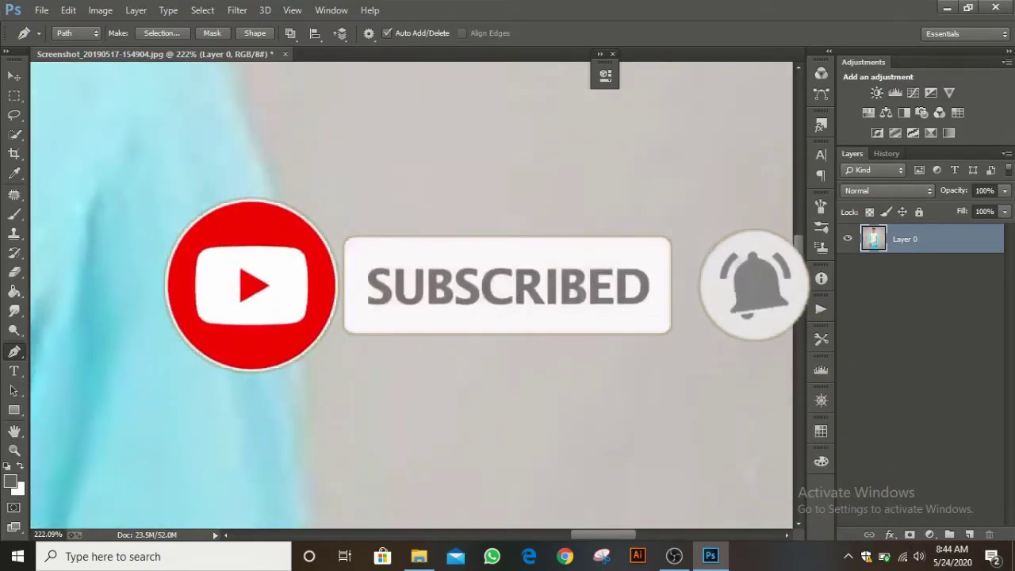
pyautogui.click(292, 410)
pyautogui.moveTo(298, 413); pyautogui.dragTo(349, 70)
pyautogui.click(375, 341)
pyautogui.click(386, 425)
pyautogui.moveTo(385, 426); pyautogui.dragTo(310, 101)
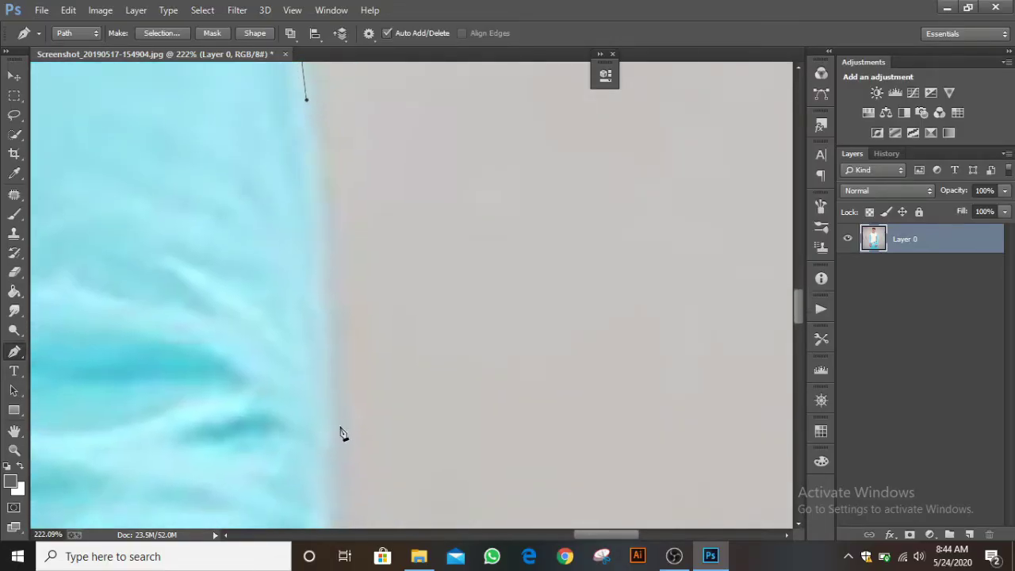
# Trace the outer edge of the sleeve past the elbow and along the folded section below it
pyautogui.moveTo(328, 418); pyautogui.dragTo(336, 479)
pyautogui.moveTo(372, 423); pyautogui.dragTo(444, 71)
pyautogui.click(398, 468)
pyautogui.moveTo(398, 468); pyautogui.dragTo(422, 84)
pyautogui.click(361, 431)
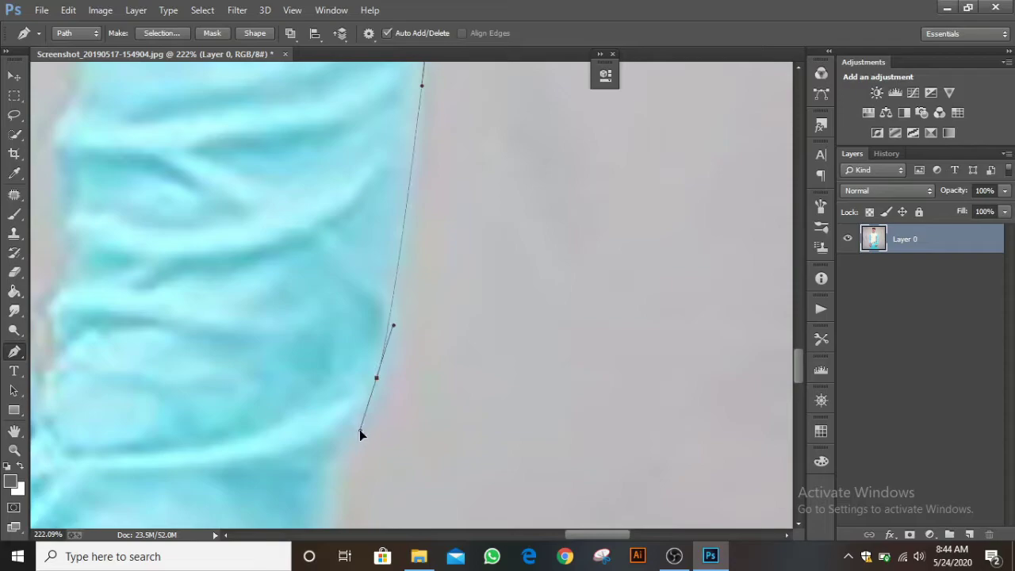
# Extend the path down the end of the sleeve and onto the garment edge beside the hand
pyautogui.moveTo(360, 453); pyautogui.dragTo(429, 163)
pyautogui.moveTo(383, 357); pyautogui.dragTo(369, 389)
pyautogui.moveTo(369, 426); pyautogui.dragTo(407, 199)
pyautogui.moveTo(344, 338); pyautogui.dragTo(331, 359)
pyautogui.click(316, 422)
pyautogui.moveTo(346, 428); pyautogui.dragTo(384, 75)
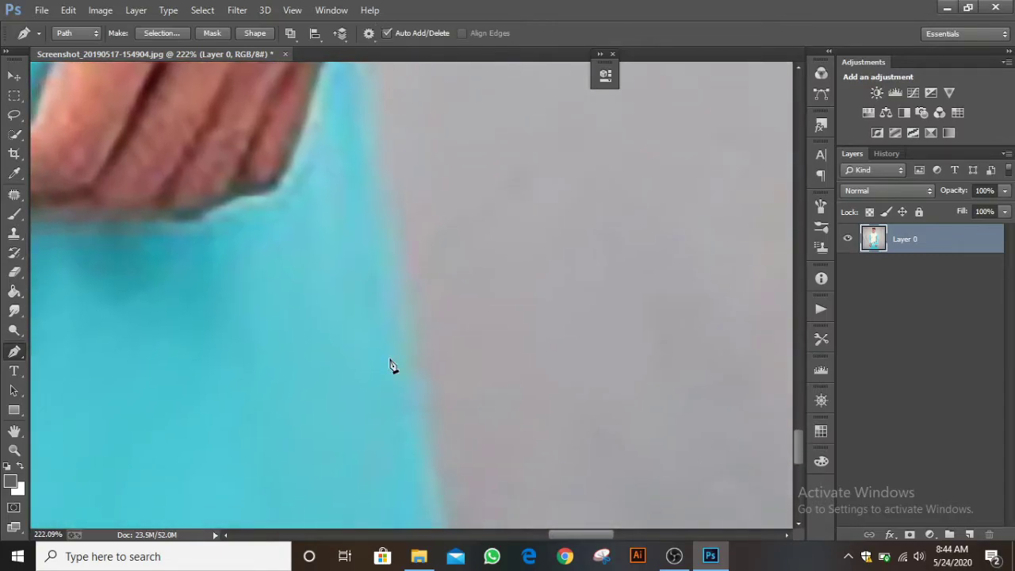
# Trace the outer edge of the lower blue garment down past the bottom of the photo
pyautogui.click(436, 482)
pyautogui.moveTo(462, 471); pyautogui.dragTo(386, 93)
pyautogui.moveTo(390, 491); pyautogui.dragTo(397, 503)
pyautogui.moveTo(207, 431); pyautogui.dragTo(469, 358)
pyautogui.moveTo(645, 398); pyautogui.dragTo(650, 529)
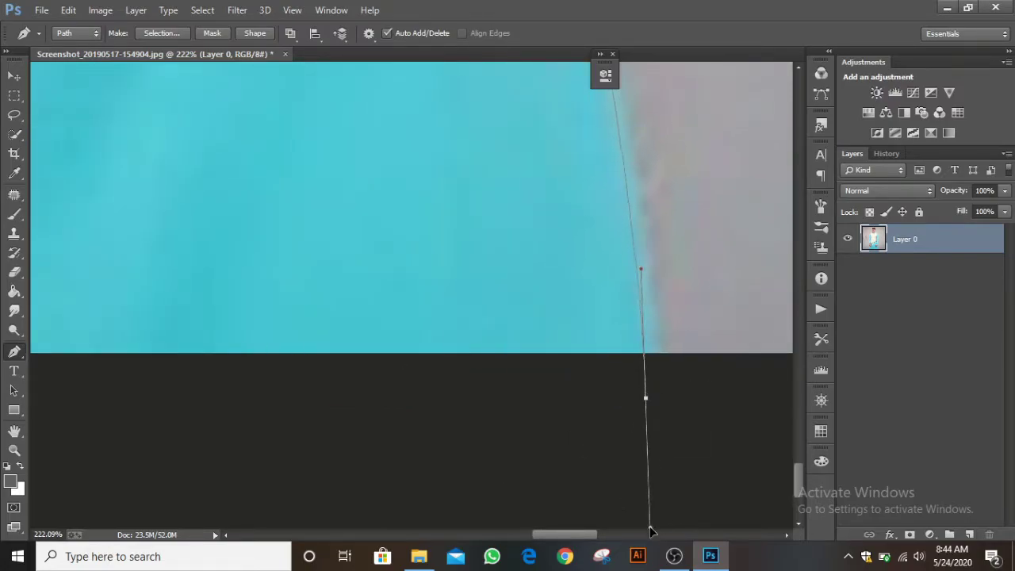
# Close the path below the photo by joining it to the starting anchor point
pyautogui.moveTo(446, 299); pyautogui.dragTo(682, 291)
pyautogui.moveTo(138, 283); pyautogui.dragTo(526, 235)
pyautogui.click(223, 354)
# Convert the closed path into a new anti-aliased selection with a feather radius of 0 pixels
pyautogui.rightClick(273, 268)
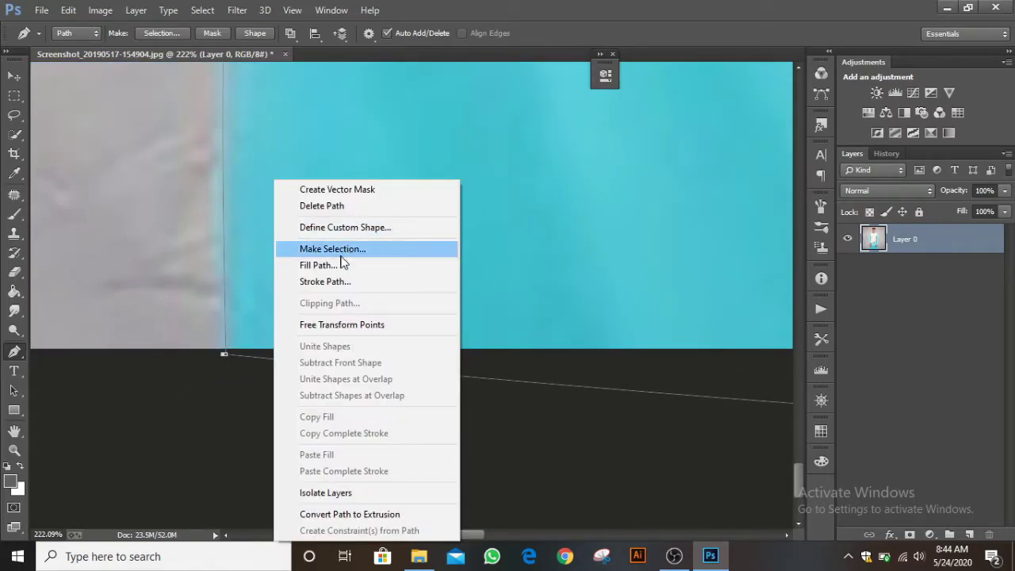
pyautogui.click(352, 251)
pyautogui.click(585, 158)
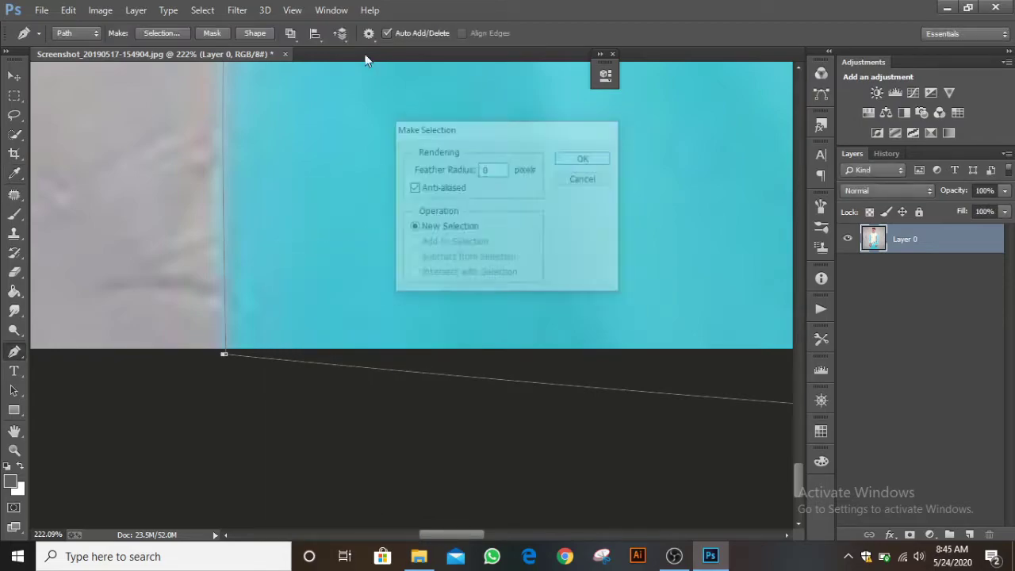
# Start a new path at the top of the gap between the vest and the photo's right-hand sleeve, tracing down the vest's edge
pyautogui.scroll(-5, 424, 196)
pyautogui.scroll(-3, 414, 198)
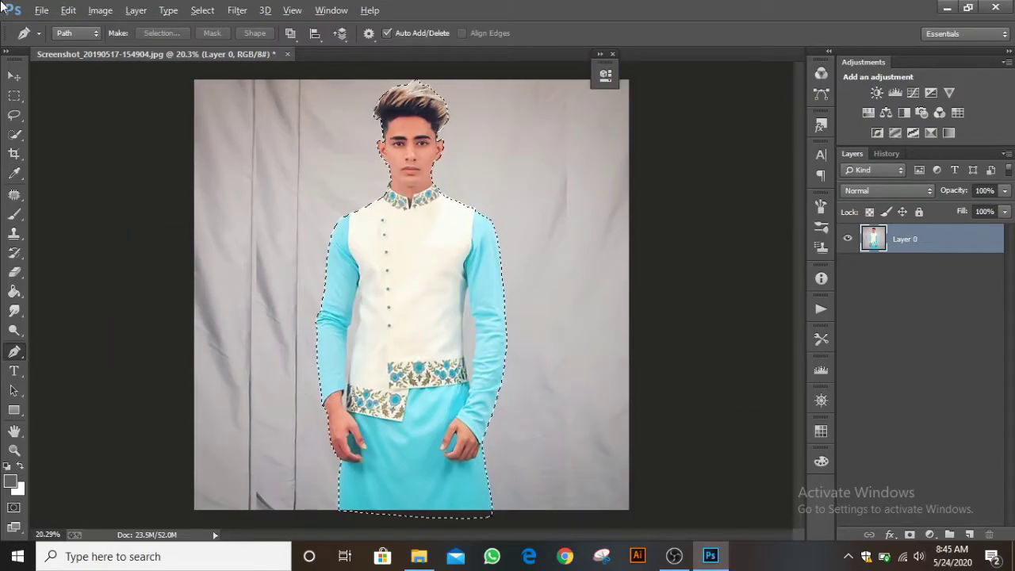
pyautogui.scroll(1, 476, 313)
pyautogui.scroll(10, 464, 311)
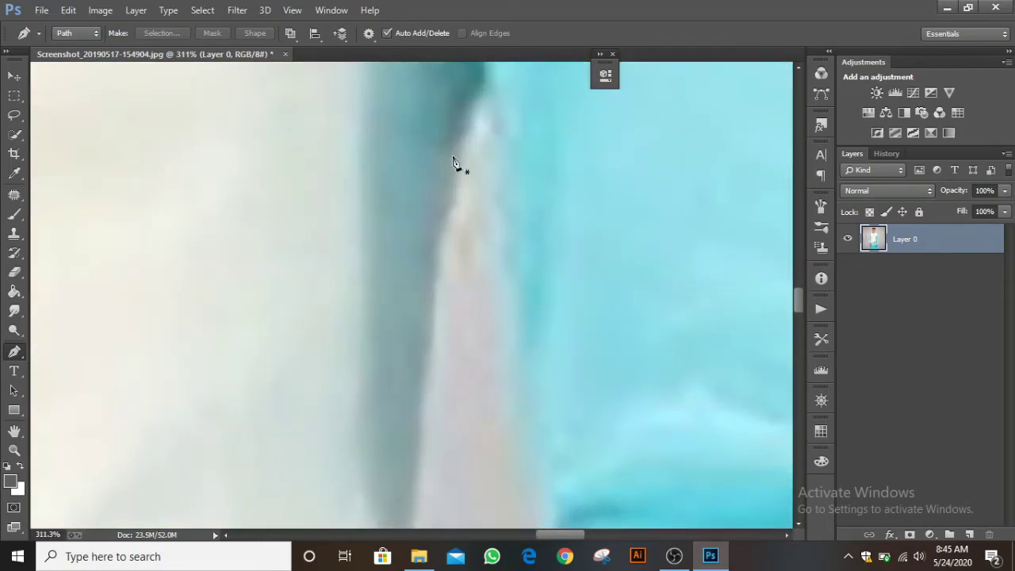
pyautogui.click(479, 113)
pyautogui.click(428, 358)
pyautogui.scroll(-3, 429, 359)
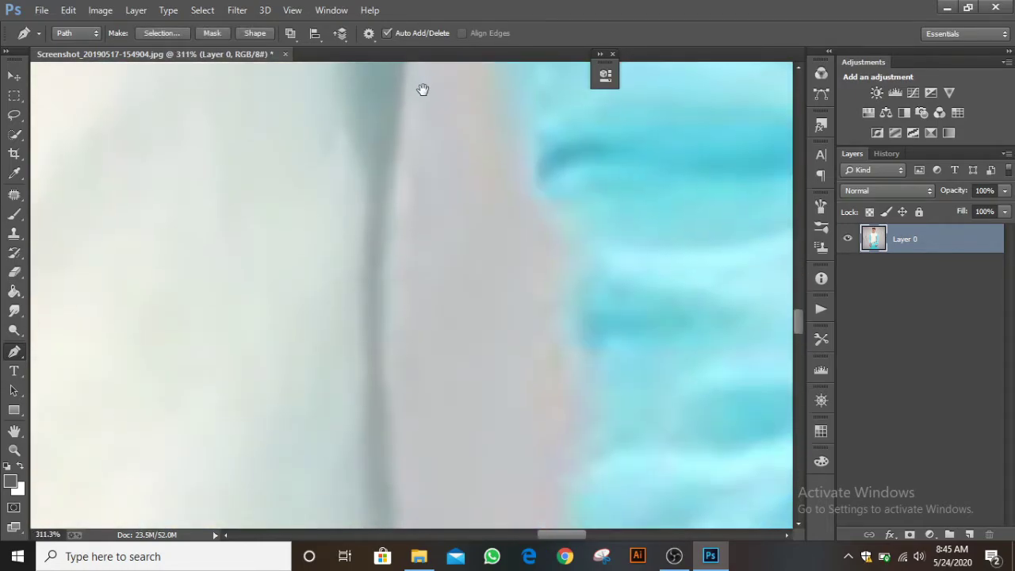
pyautogui.click(393, 393)
pyautogui.click(402, 468)
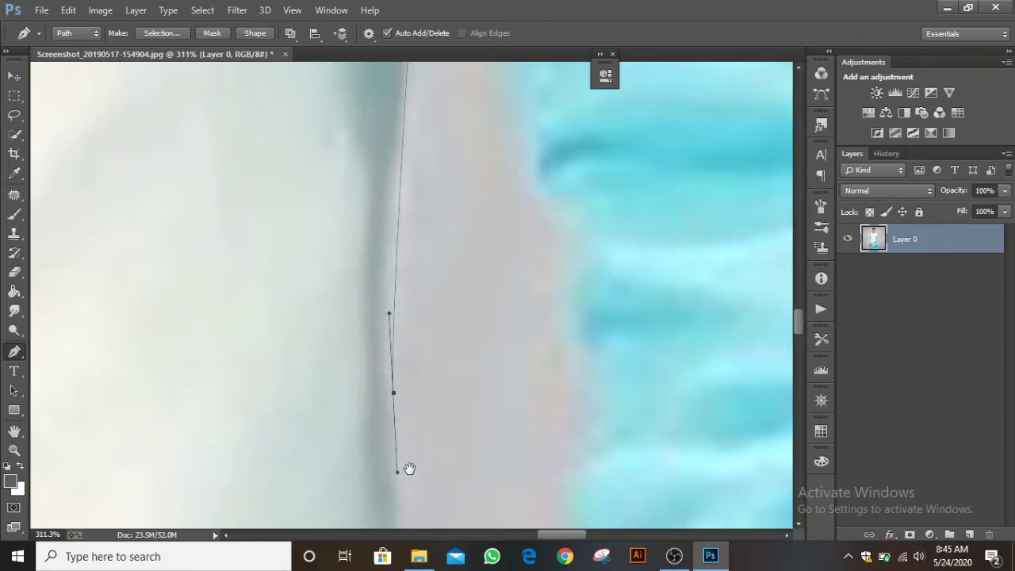
# Continue the path down the vest's side, past the embroidered hem, to the bottom of the gap
pyautogui.scroll(-3, 414, 269)
pyautogui.click(424, 499)
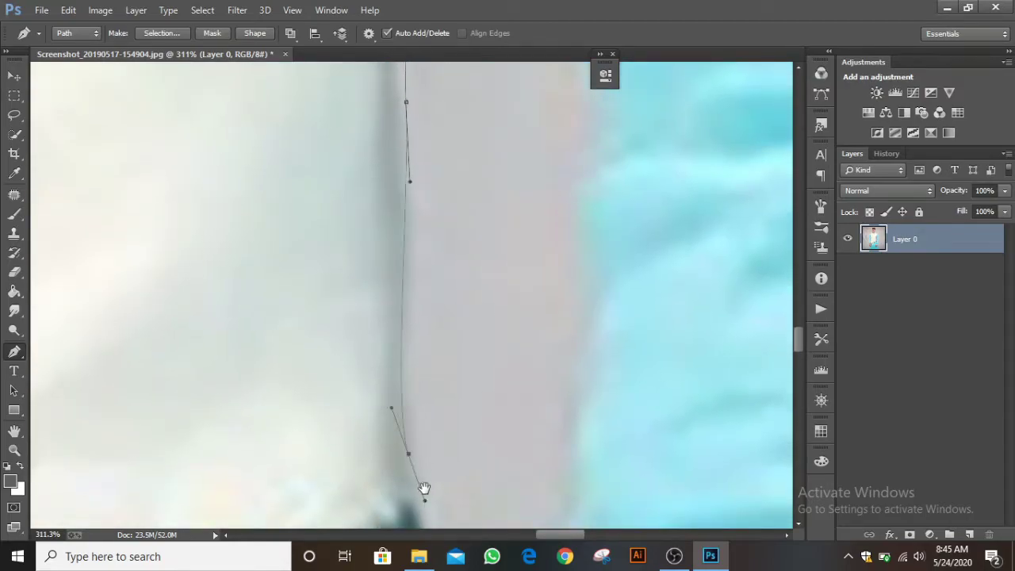
pyautogui.moveTo(424, 487); pyautogui.dragTo(403, 275)
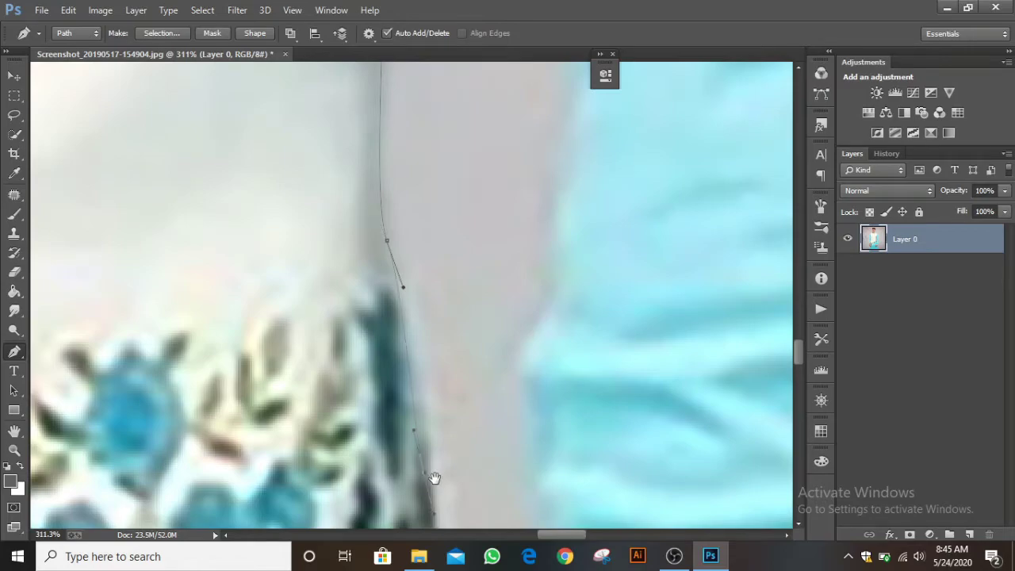
pyautogui.moveTo(435, 477); pyautogui.dragTo(424, 170)
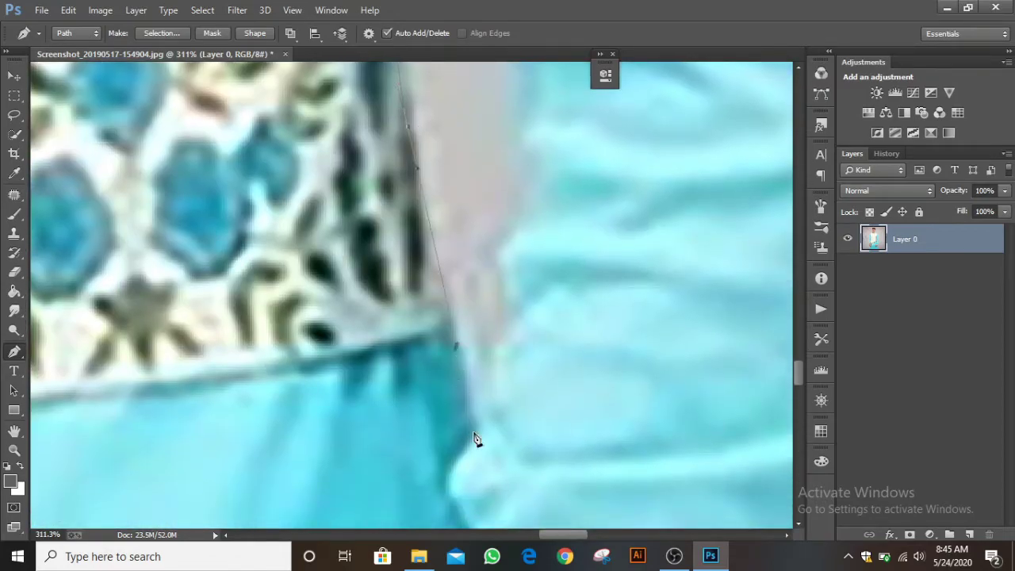
# Trace the inner edge of the sleeve back up the gap and close the path at its starting anchor point
pyautogui.click(500, 343)
pyautogui.moveTo(516, 118); pyautogui.dragTo(520, 304)
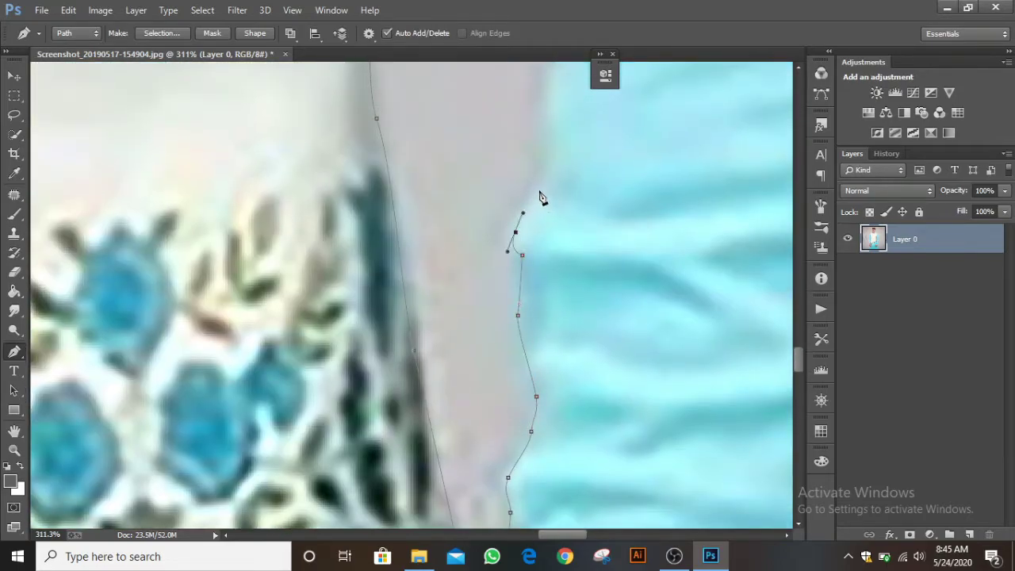
pyautogui.moveTo(550, 129); pyautogui.dragTo(538, 327)
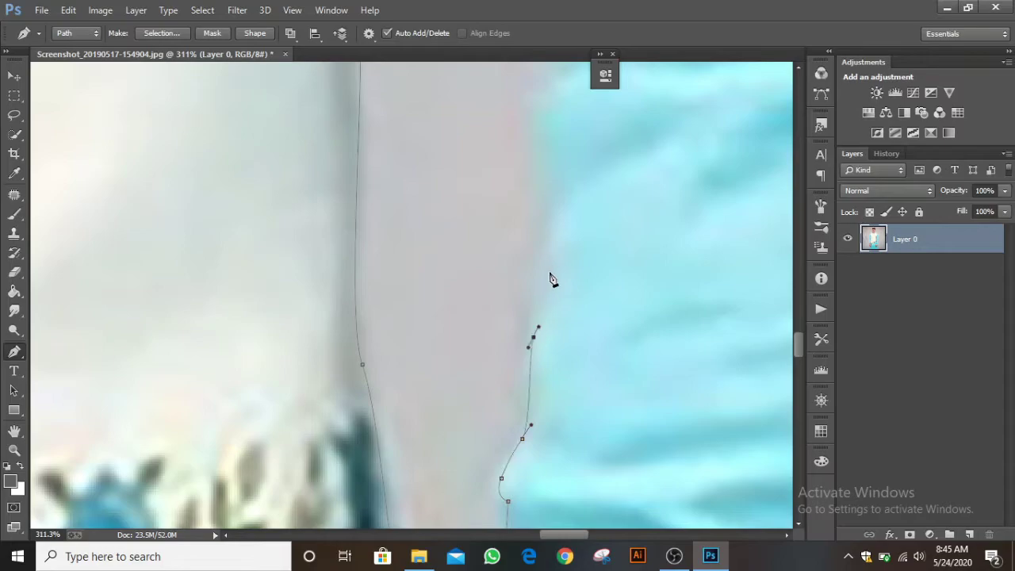
pyautogui.moveTo(539, 127); pyautogui.dragTo(543, 356)
pyautogui.moveTo(564, 290); pyautogui.dragTo(541, 215)
pyautogui.moveTo(538, 193); pyautogui.dragTo(548, 176)
pyautogui.moveTo(568, 121); pyautogui.dragTo(570, 365)
pyautogui.moveTo(489, 114); pyautogui.dragTo(533, 272)
pyautogui.moveTo(530, 204); pyautogui.dragTo(518, 191)
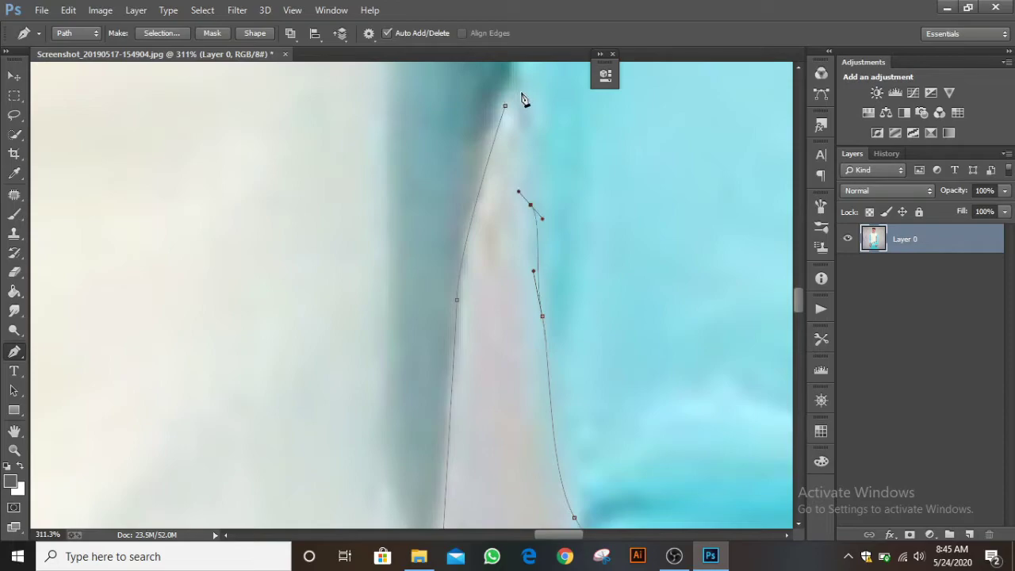
pyautogui.click(506, 105)
# Subtract the closed gap path from the selection, anti-aliased with a feather radius of 0 pixels
pyautogui.rightClick(488, 317)
pyautogui.click(561, 248)
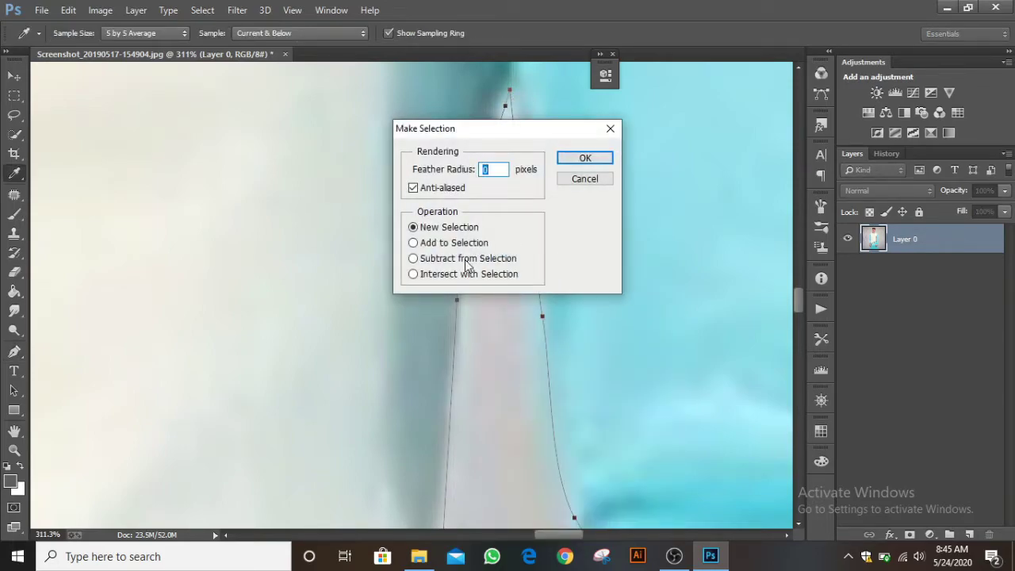
pyautogui.click(498, 262)
pyautogui.click(585, 158)
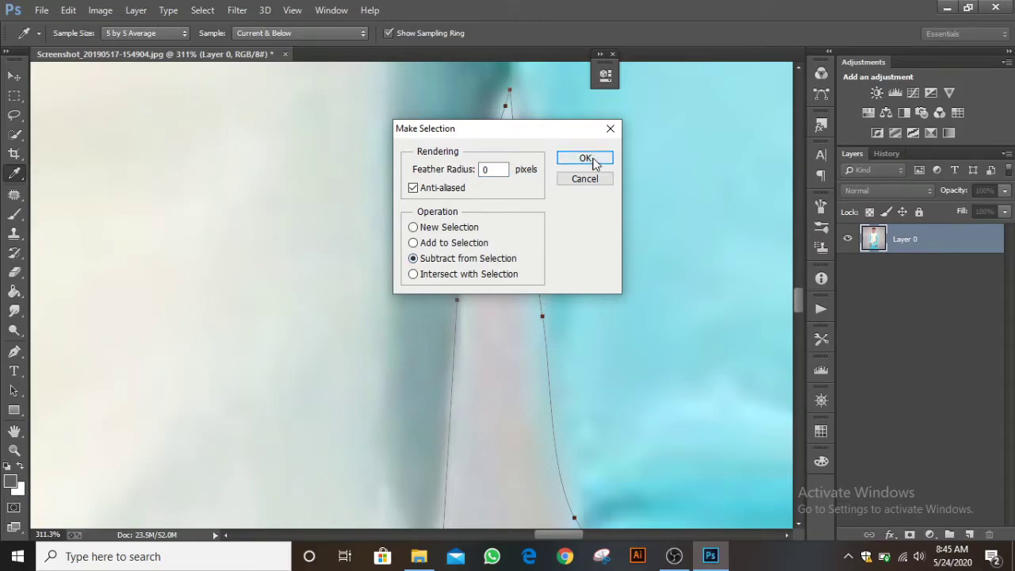
# Start a path at the top of the gap beside the photo's left-hand sleeve and trace the sleeve's inner edge past the elbow crease
pyautogui.moveTo(267, 306); pyautogui.dragTo(462, 281)
pyautogui.scroll(-1, 505, 254)
pyautogui.moveTo(468, 231); pyautogui.dragTo(430, 406)
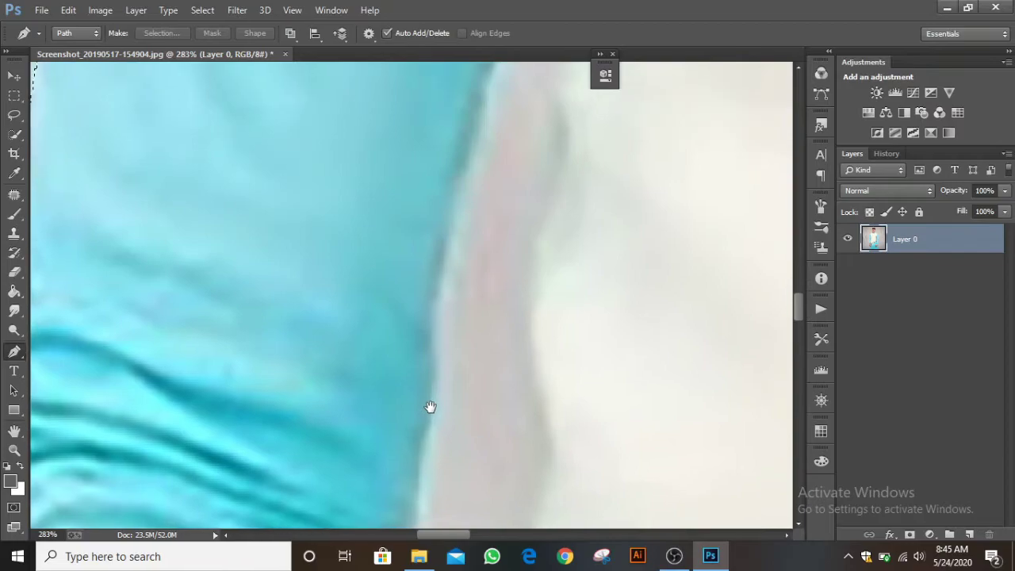
pyautogui.moveTo(448, 316); pyautogui.dragTo(431, 483)
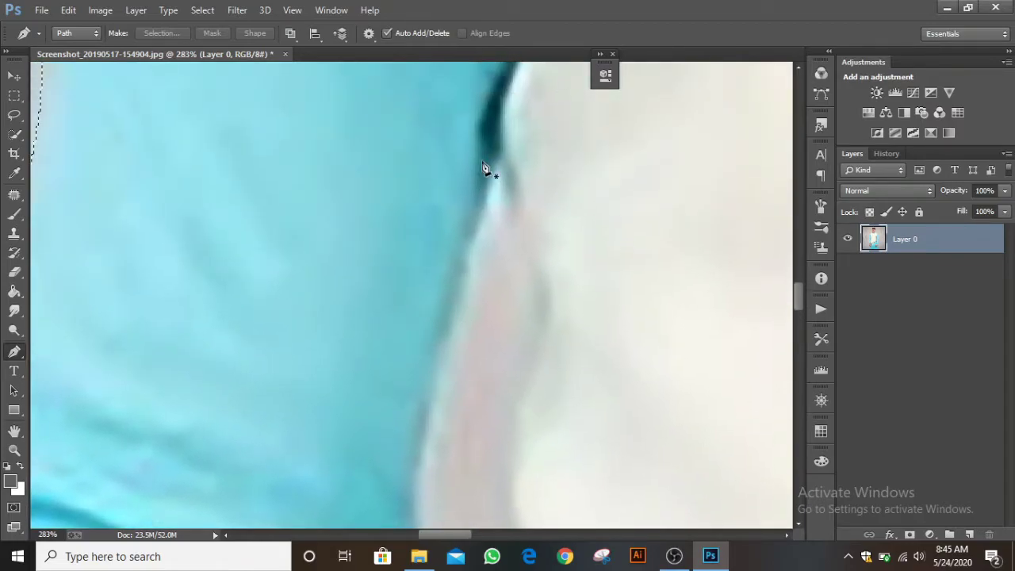
pyautogui.click(491, 202)
pyautogui.moveTo(451, 397); pyautogui.dragTo(462, 275)
pyautogui.moveTo(452, 435); pyautogui.dragTo(476, 287)
pyautogui.moveTo(463, 359); pyautogui.dragTo(463, 447)
pyautogui.click(405, 463)
pyautogui.scroll(-4, 401, 412)
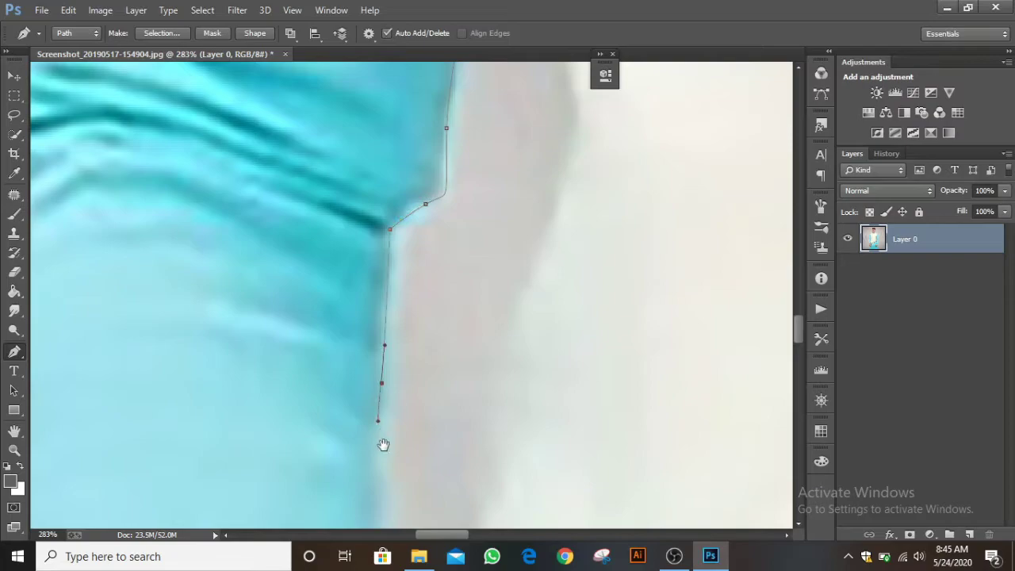
# Extend the path down the inner edge of the lower sleeve toward the cuff
pyautogui.moveTo(383, 445); pyautogui.dragTo(395, 295)
pyautogui.moveTo(385, 484); pyautogui.dragTo(385, 515)
pyautogui.moveTo(392, 471); pyautogui.dragTo(408, 210)
pyautogui.click(379, 473)
pyautogui.scroll(-6, 379, 473)
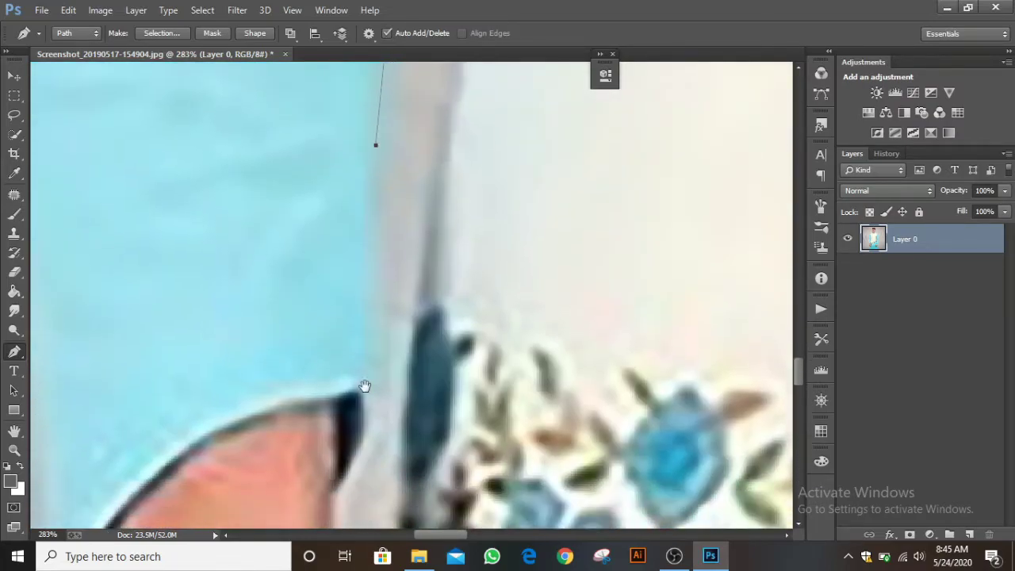
# Trace around the cuff corner and along the wrist to the embroidered hem, and turn back up the vest side of the gap
pyautogui.click(367, 378)
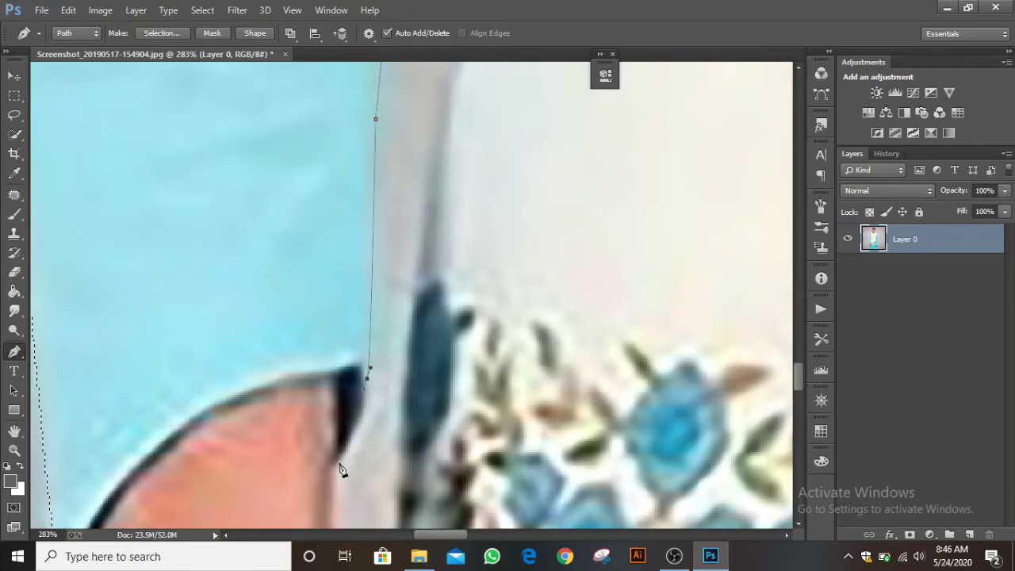
pyautogui.scroll(-3, 309, 497)
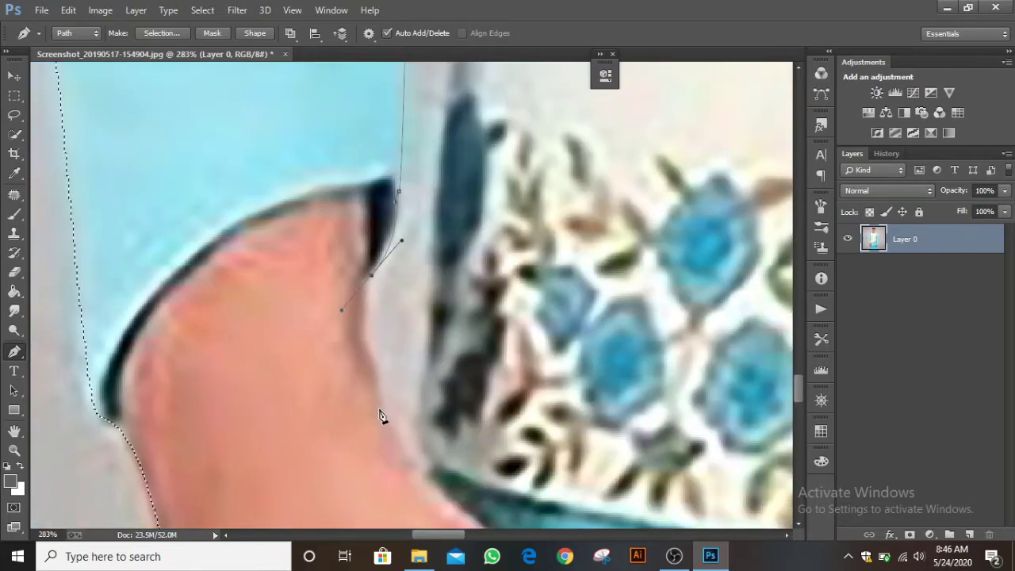
pyautogui.moveTo(389, 431); pyautogui.dragTo(404, 453)
pyautogui.moveTo(458, 109); pyautogui.dragTo(457, 193)
pyautogui.moveTo(456, 151); pyautogui.dragTo(463, 240)
pyautogui.moveTo(460, 202); pyautogui.dragTo(470, 161)
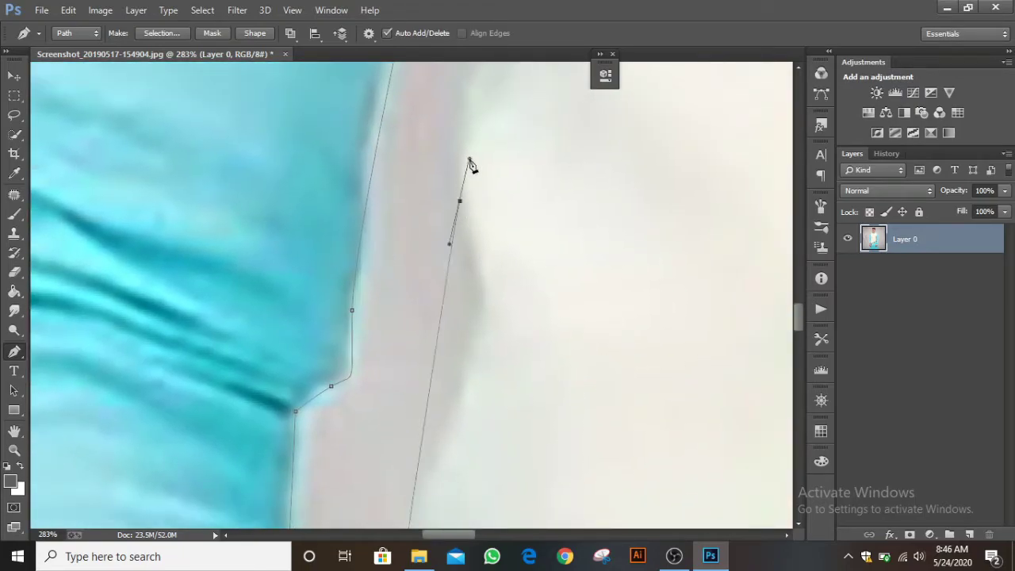
pyautogui.scroll(-6, 494, 214)
pyautogui.scroll(2, 508, 329)
pyautogui.scroll(2, 509, 314)
pyautogui.hotkey('ctrl', 'z')
# Trace the vest's curved edge up to the top of the gap and close the path at its starting anchor point
pyautogui.scroll(1, 456, 251)
pyautogui.click(480, 196)
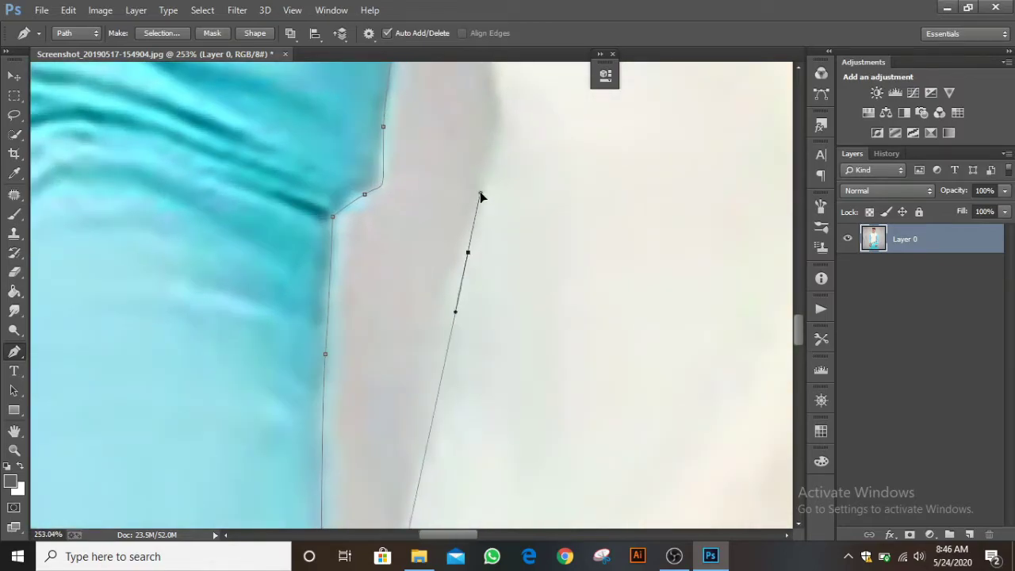
pyautogui.scroll(5, 495, 317)
pyautogui.click(510, 332)
pyautogui.click(505, 288)
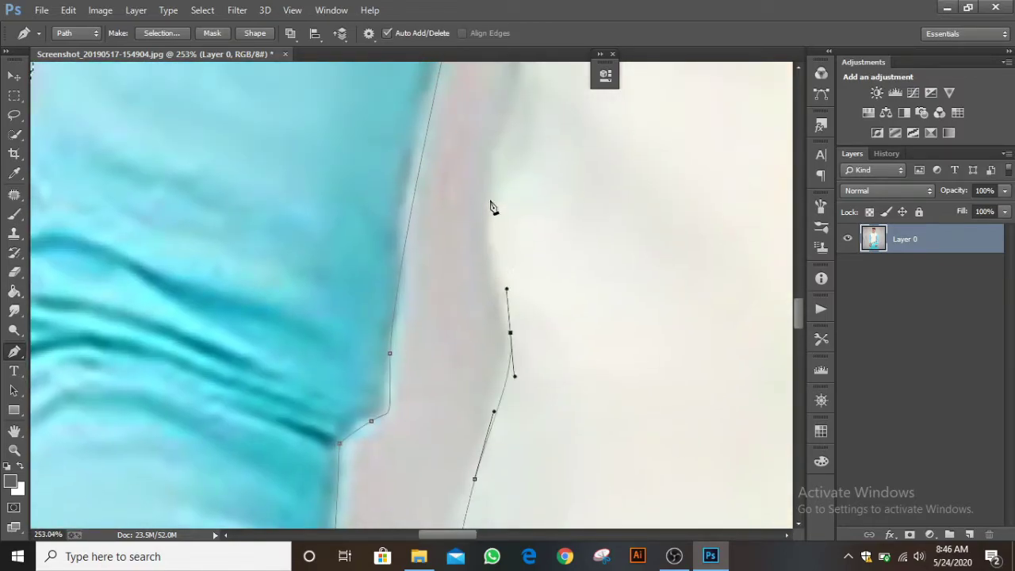
pyautogui.scroll(6, 495, 396)
pyautogui.moveTo(505, 407); pyautogui.dragTo(509, 385)
pyautogui.moveTo(517, 327); pyautogui.dragTo(520, 313)
pyautogui.click(466, 239)
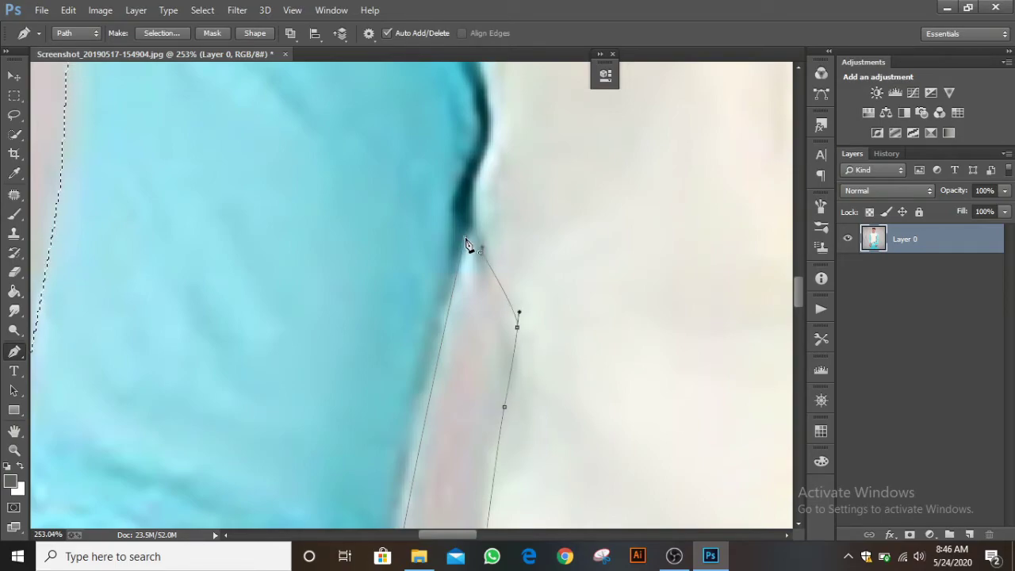
# Subtract the second gap path from the selection with anti-aliasing on and a 0-pixel feather radius
pyautogui.rightClick(505, 322)
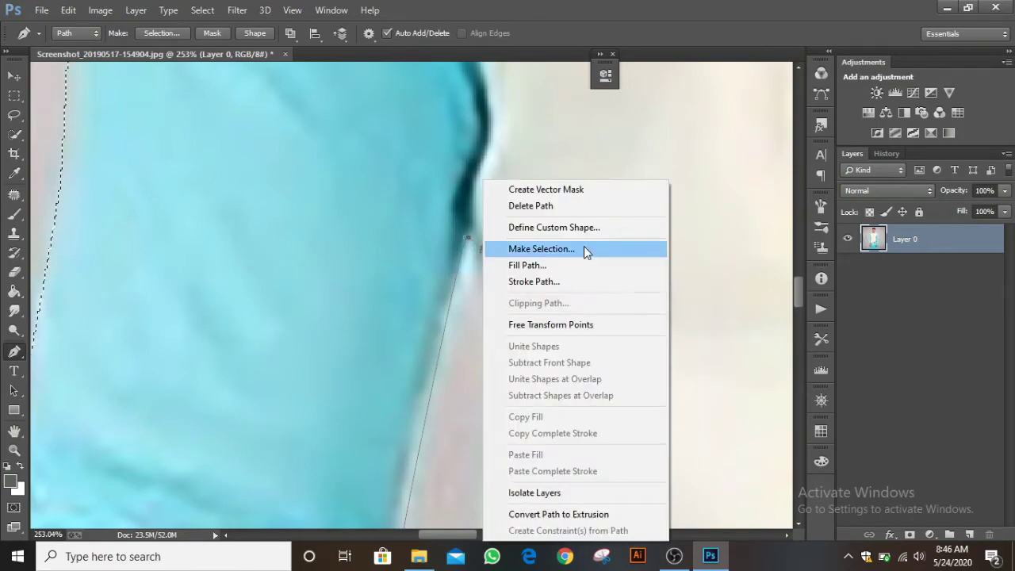
pyautogui.click(584, 245)
pyautogui.click(498, 258)
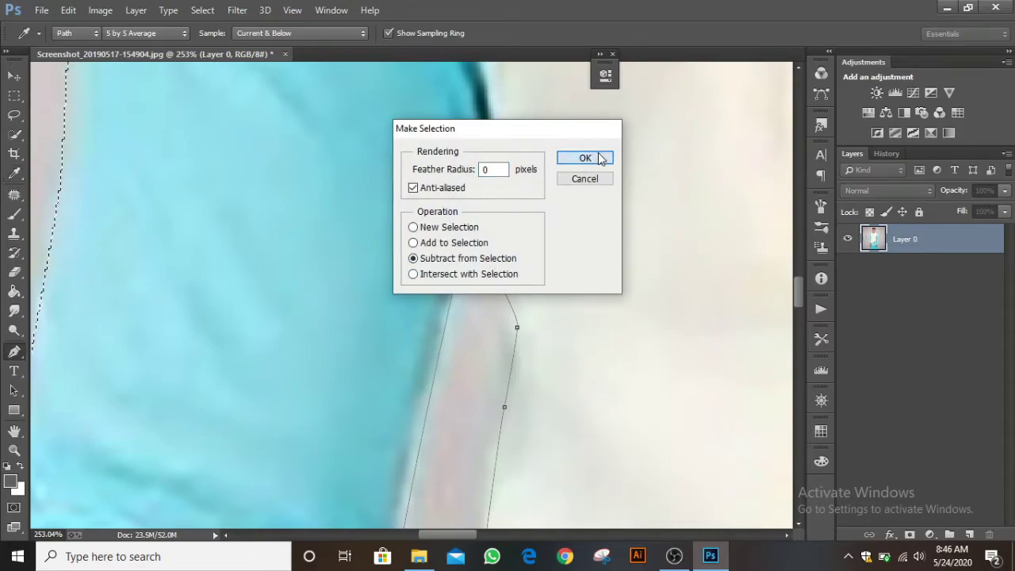
pyautogui.click(585, 158)
# Add a layer mask to Layer 0 from the selection to hide the background around the man
pyautogui.scroll(-10, 516, 242)
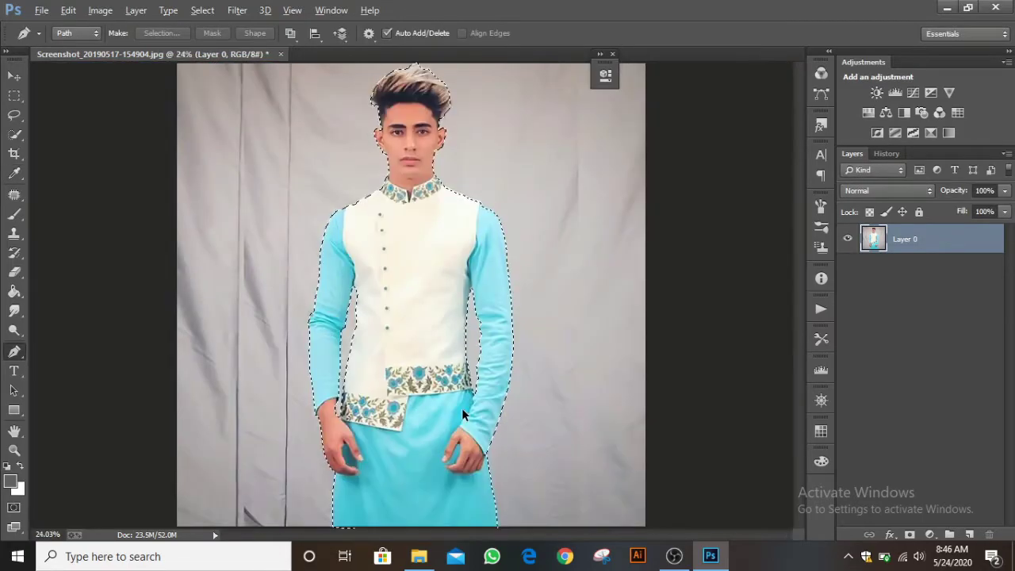
pyautogui.scroll(-1, 450, 192)
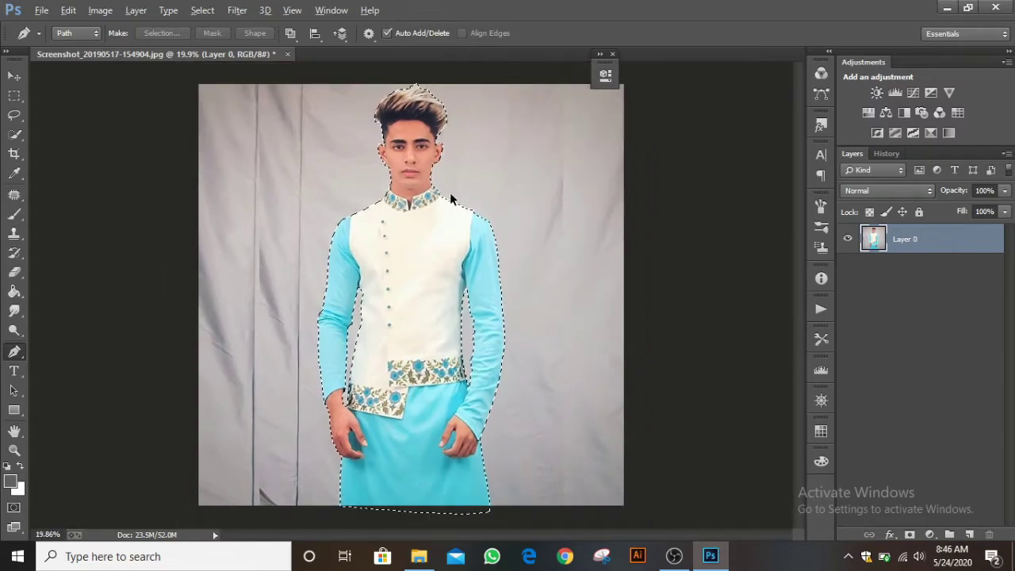
pyautogui.click(910, 535)
# Open Eid-background-2020.jpg from the Downloads folder and unlock its Background layer
pyautogui.click(41, 9)
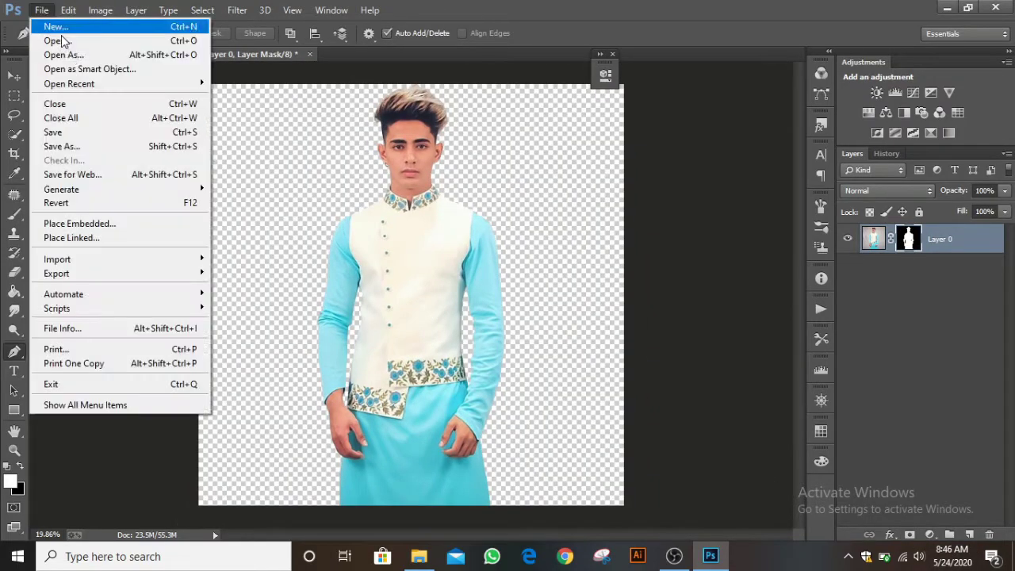
pyautogui.press('Escape')
pyautogui.hotkey('ctrl', 'o')
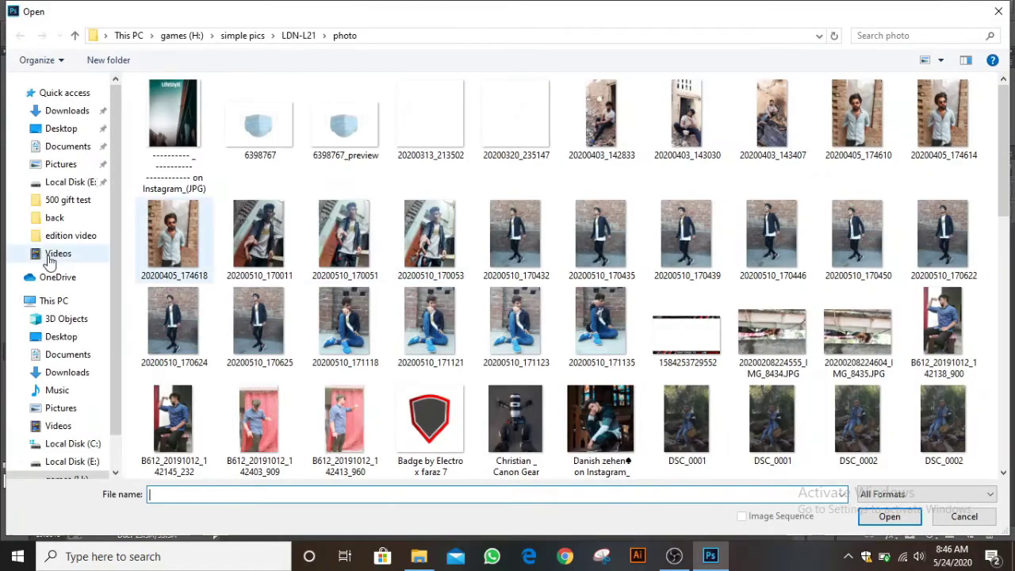
pyautogui.click(74, 114)
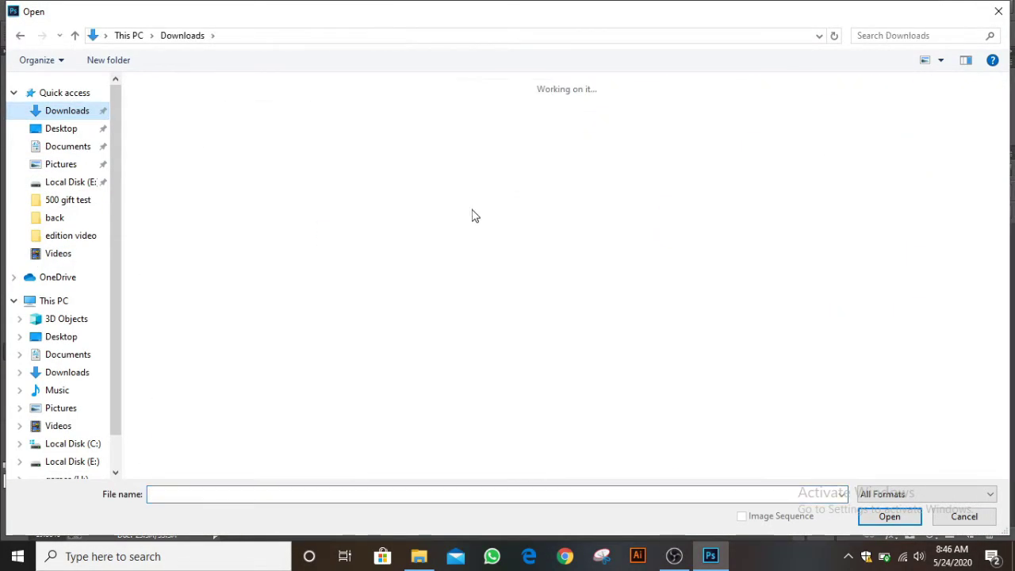
pyautogui.click(522, 144)
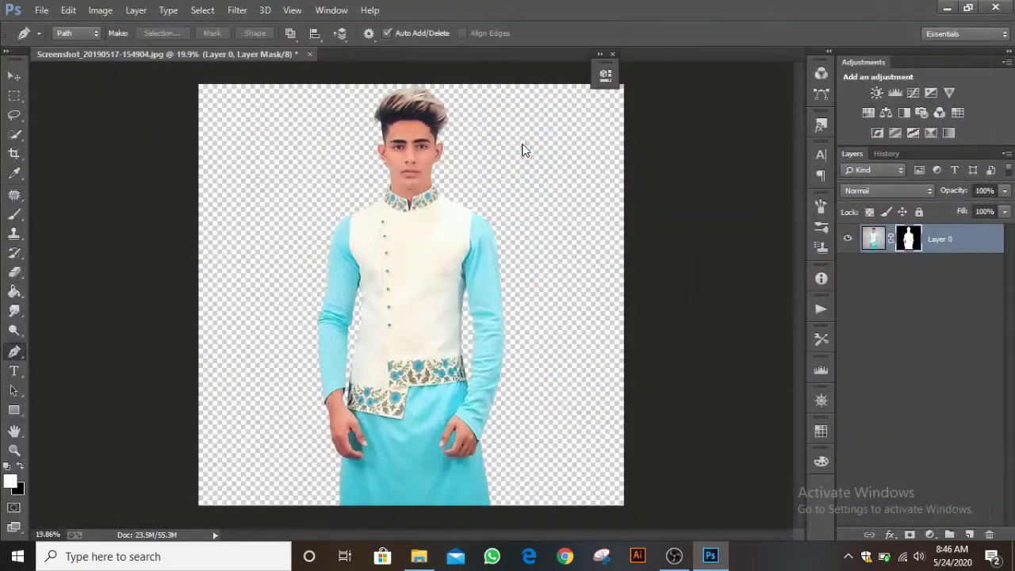
pyautogui.moveTo(190, 73); pyautogui.dragTo(384, 55)
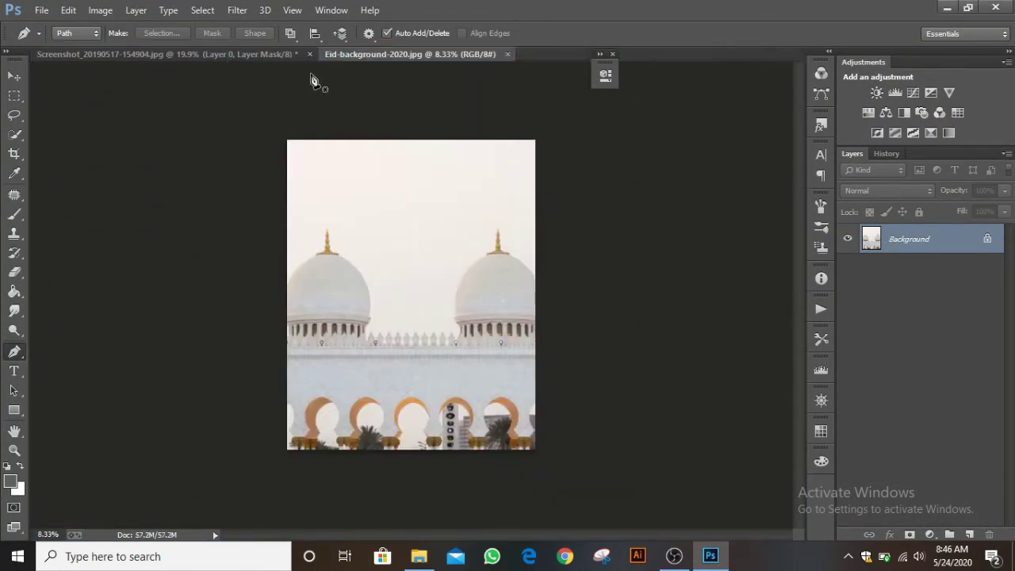
pyautogui.click(988, 241)
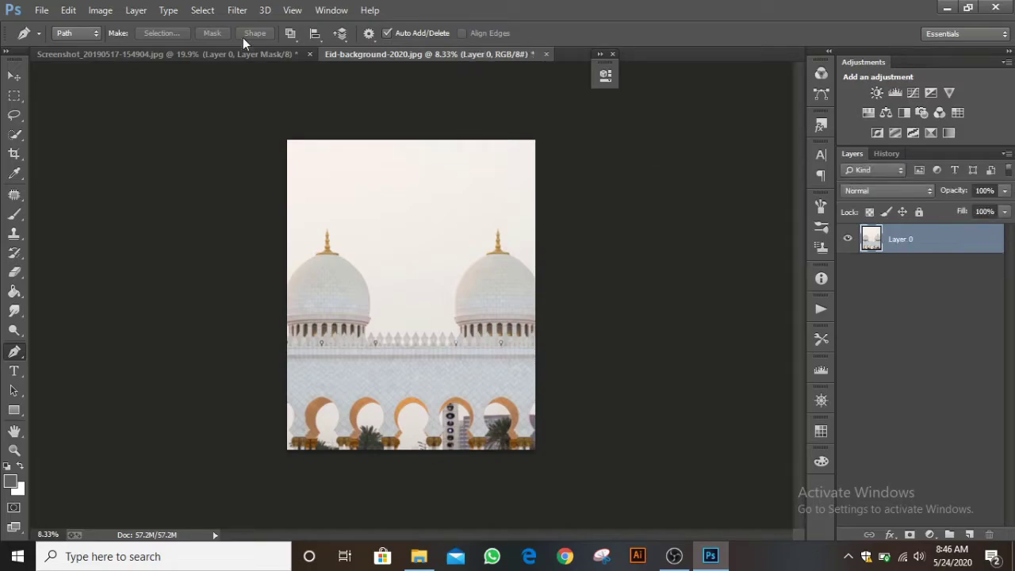
# In the Screenshot_20190517-154904.jpg document, refine Layer 0's mask by brushing the hair outline with the size 35 Refine Radius tool, output to Layer Mask
pyautogui.click(241, 51)
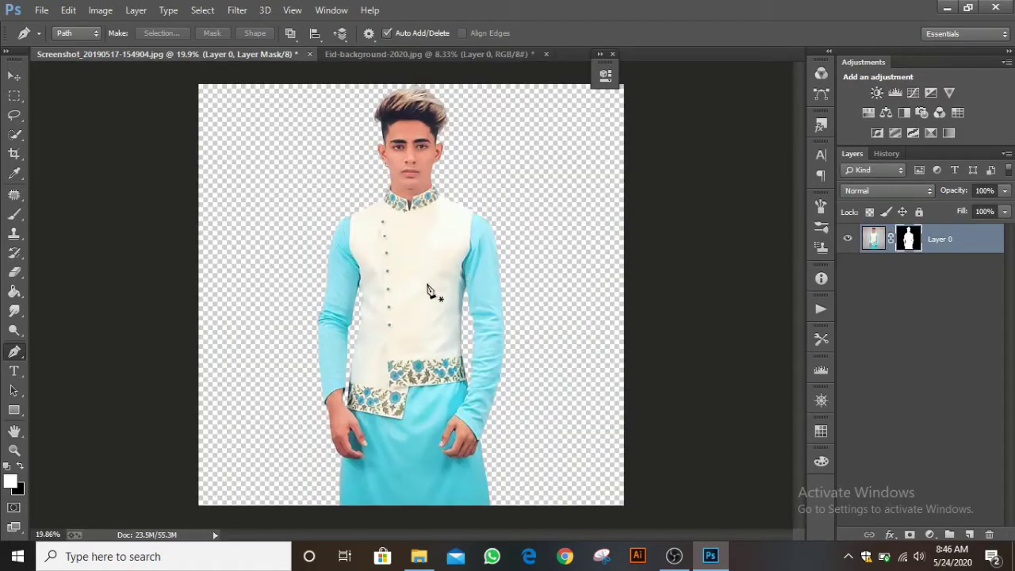
pyautogui.rightClick(906, 256)
pyautogui.click(903, 365)
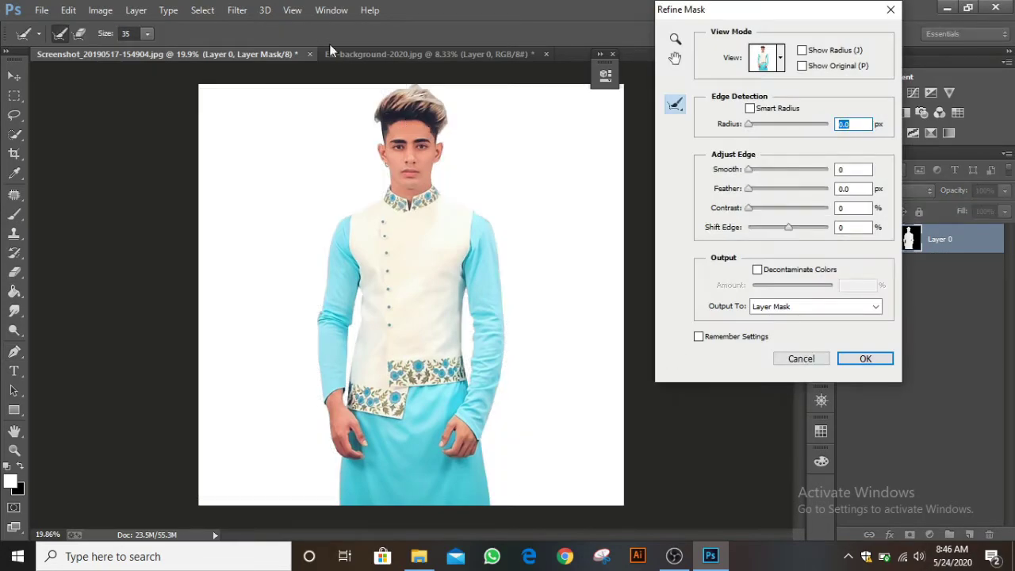
pyautogui.click(674, 38)
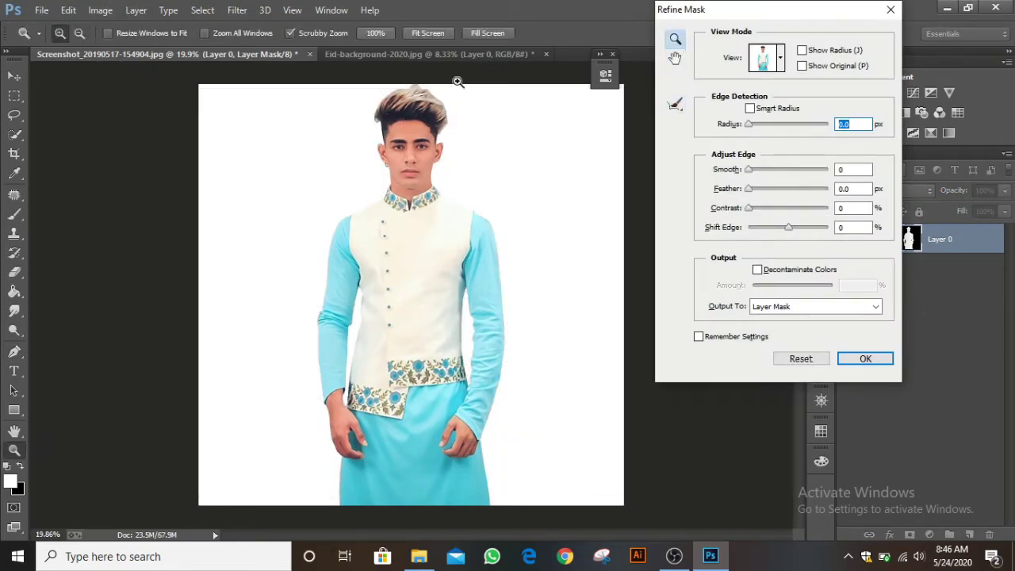
pyautogui.moveTo(417, 106); pyautogui.dragTo(417, 238)
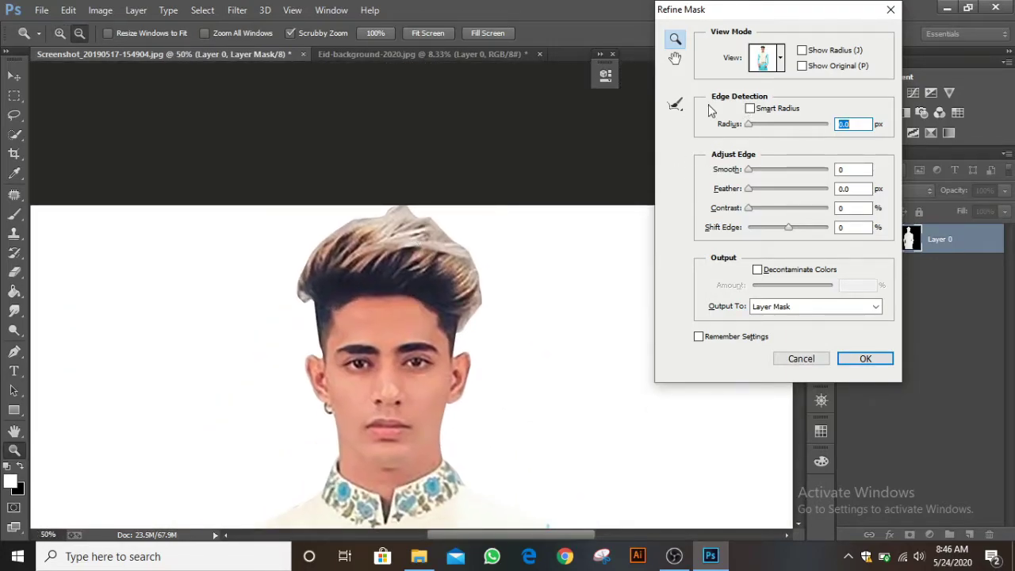
pyautogui.click(675, 105)
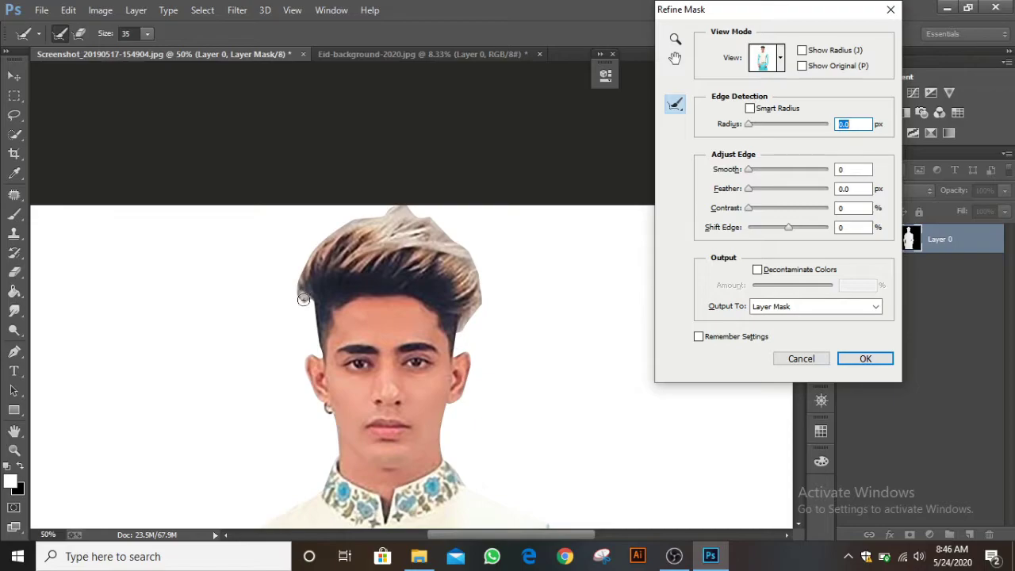
pyautogui.moveTo(311, 253); pyautogui.dragTo(320, 244)
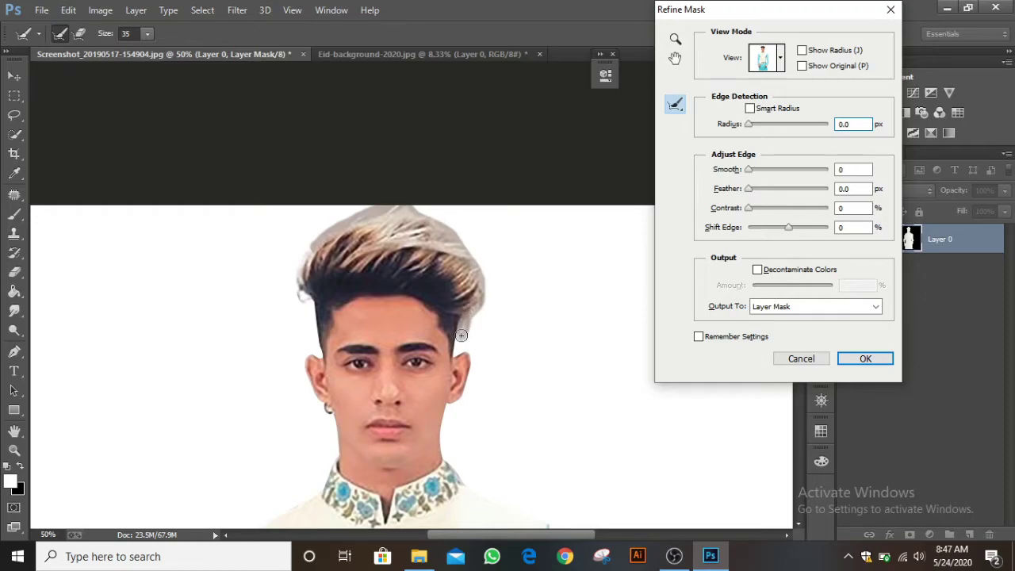
pyautogui.click(863, 362)
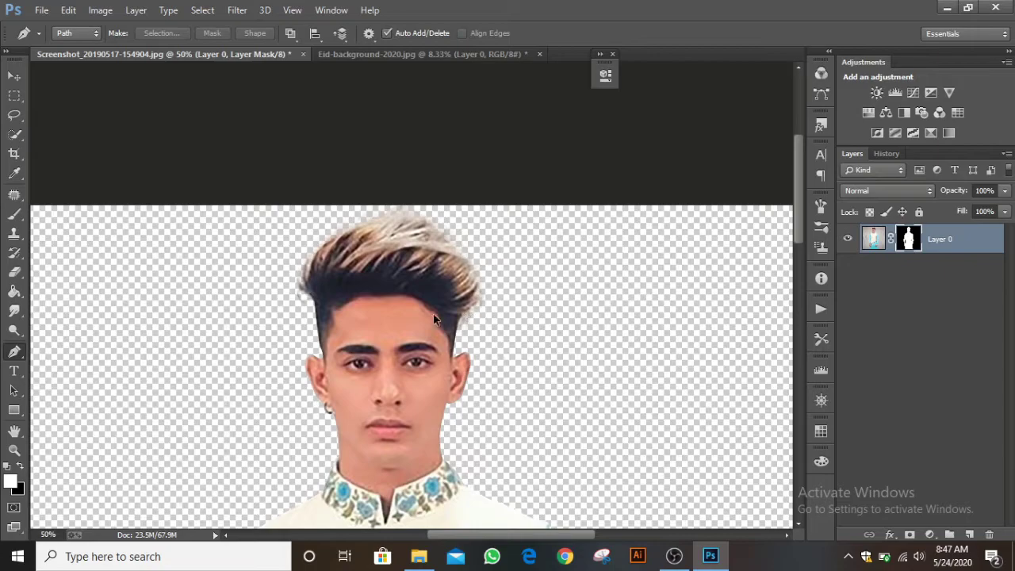
# Apply the layer mask permanently to Layer 0 of the man's cutout
pyautogui.scroll(-5, 416, 325)
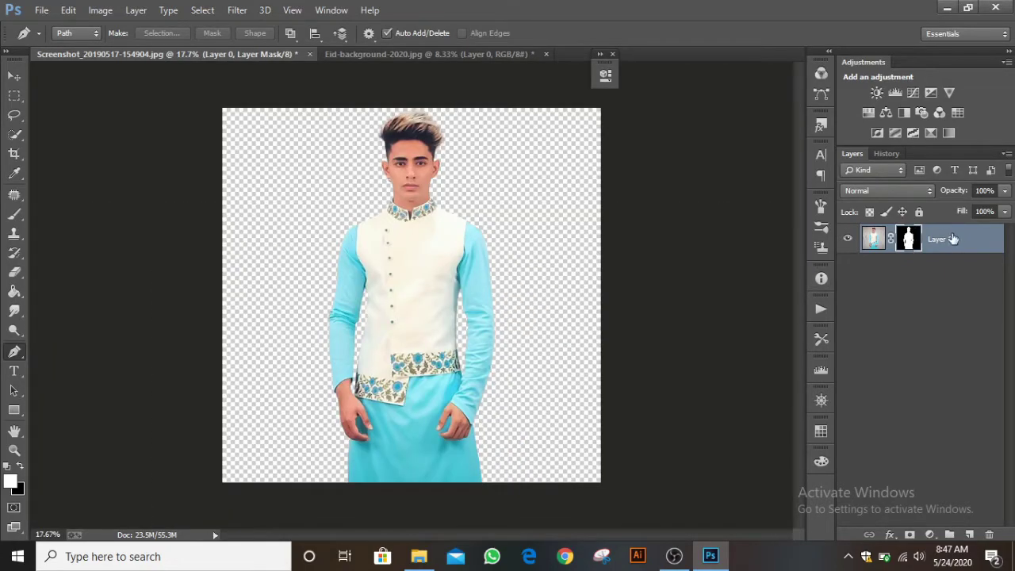
pyautogui.rightClick(953, 239)
pyautogui.click(995, 323)
pyautogui.rightClick(912, 234)
pyautogui.click(914, 279)
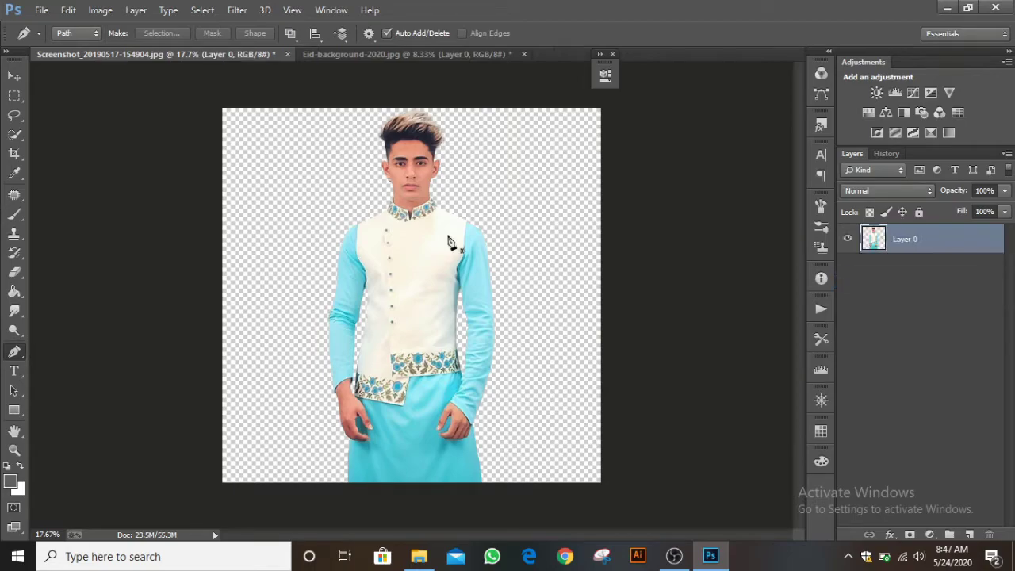
# Move the man's cutout into Eid-background-2020.jpg as a new layer, centred low in front of the mosque
pyautogui.click(11, 76)
pyautogui.moveTo(403, 239); pyautogui.dragTo(426, 295)
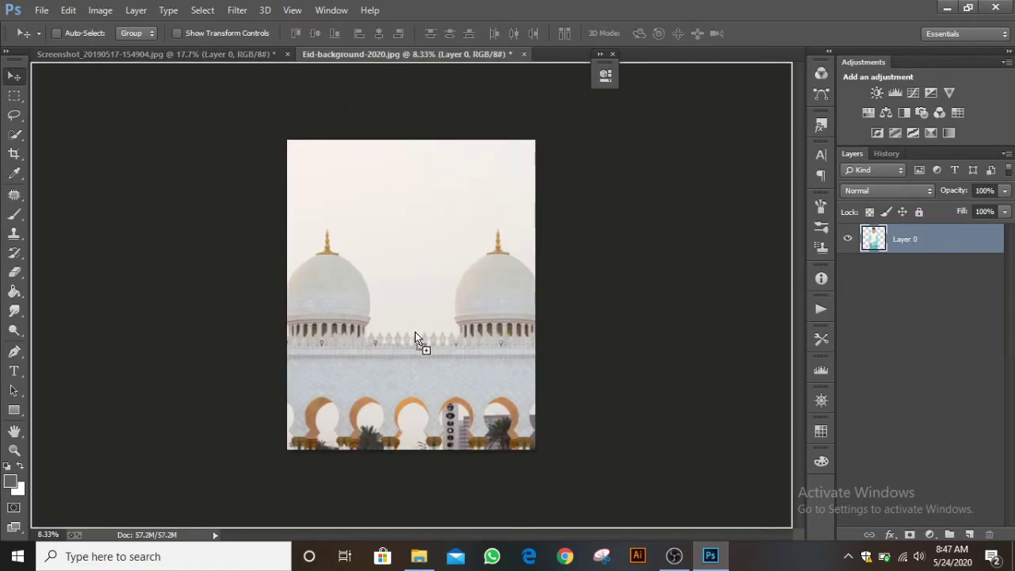
pyautogui.moveTo(414, 333); pyautogui.dragTo(416, 333)
pyautogui.hotkey('ctrl', '+')
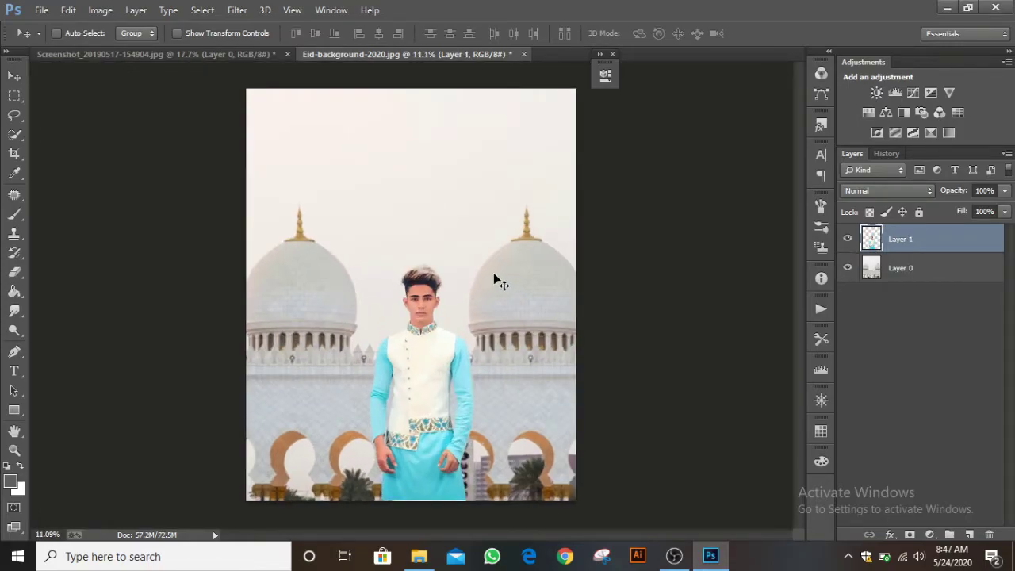
# Free-transform the man to enlarge him over the mosque background, placing his head just above the domes and his lower body at the image's bottom edge
pyautogui.hotkey('ctrl', 't')
pyautogui.moveTo(477, 259); pyautogui.dragTo(559, 192)
pyautogui.moveTo(453, 354); pyautogui.dragTo(445, 287)
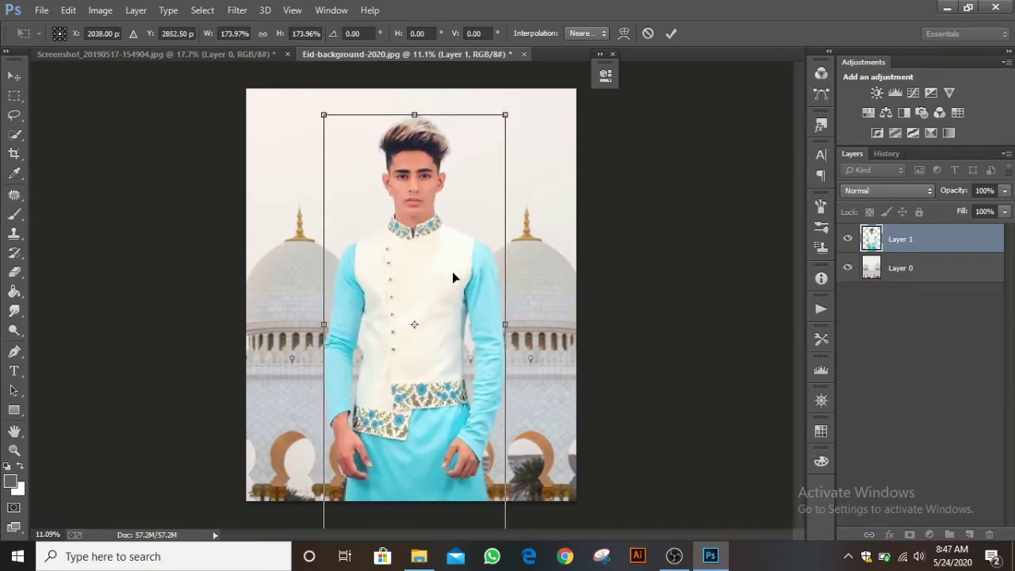
pyautogui.moveTo(508, 114); pyautogui.dragTo(500, 130)
pyautogui.moveTo(479, 230); pyautogui.dragTo(481, 246)
pyautogui.click(671, 33)
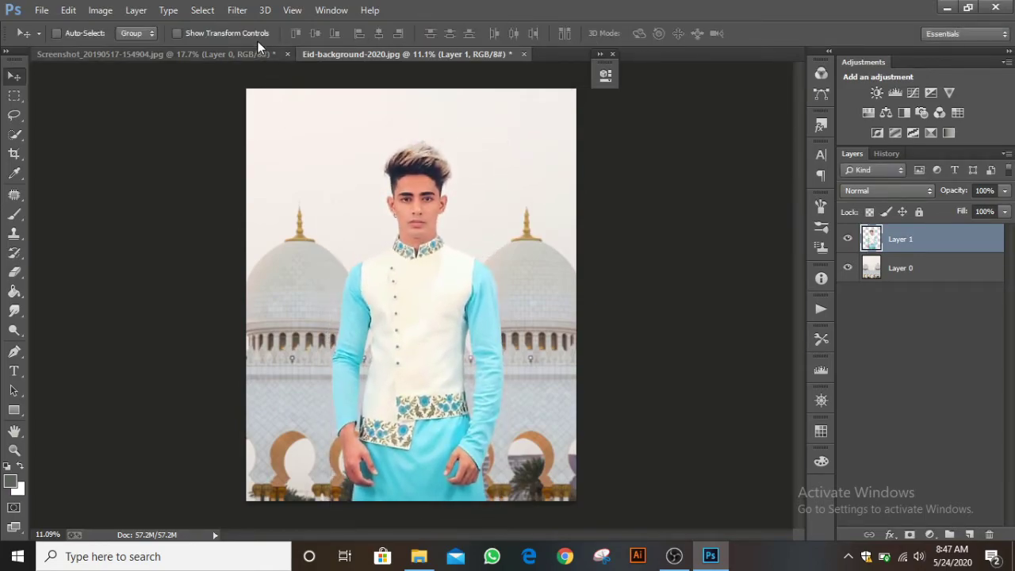
# Close Screenshot_20190517-154904.jpg without saving and nudge the man slightly to the left on the mosque background
pyautogui.click(287, 54)
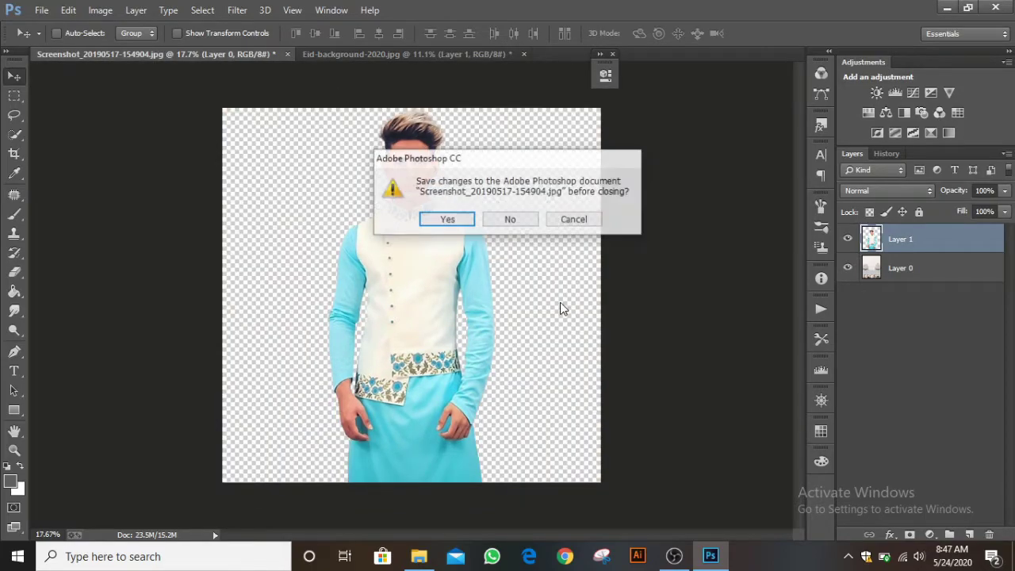
pyautogui.click(520, 222)
pyautogui.moveTo(426, 284); pyautogui.dragTo(422, 286)
# Place lens-light22 from the Downloads folder as an embedded image at 100% size and rasterize its layer
pyautogui.click(36, 9)
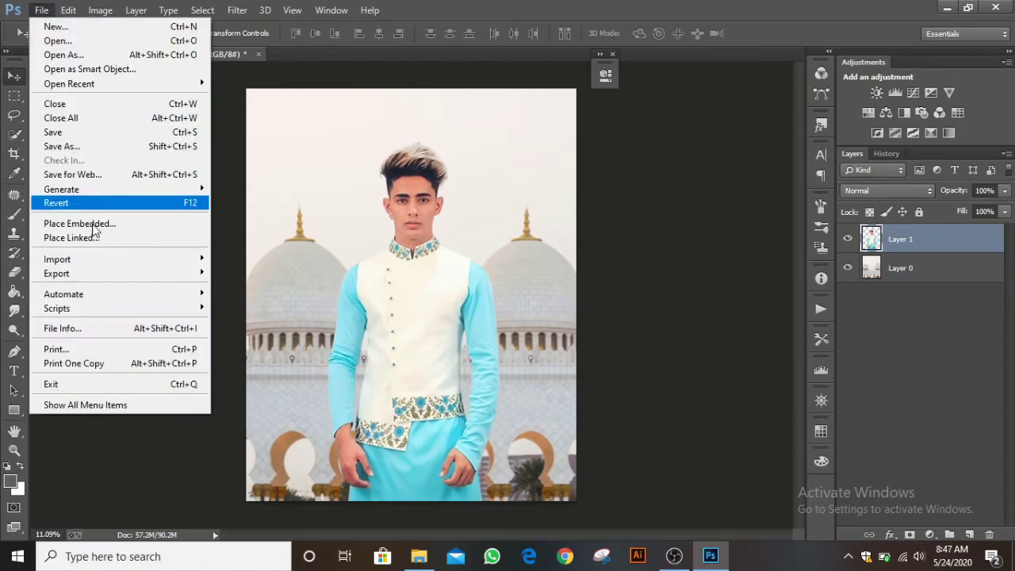
pyautogui.click(131, 225)
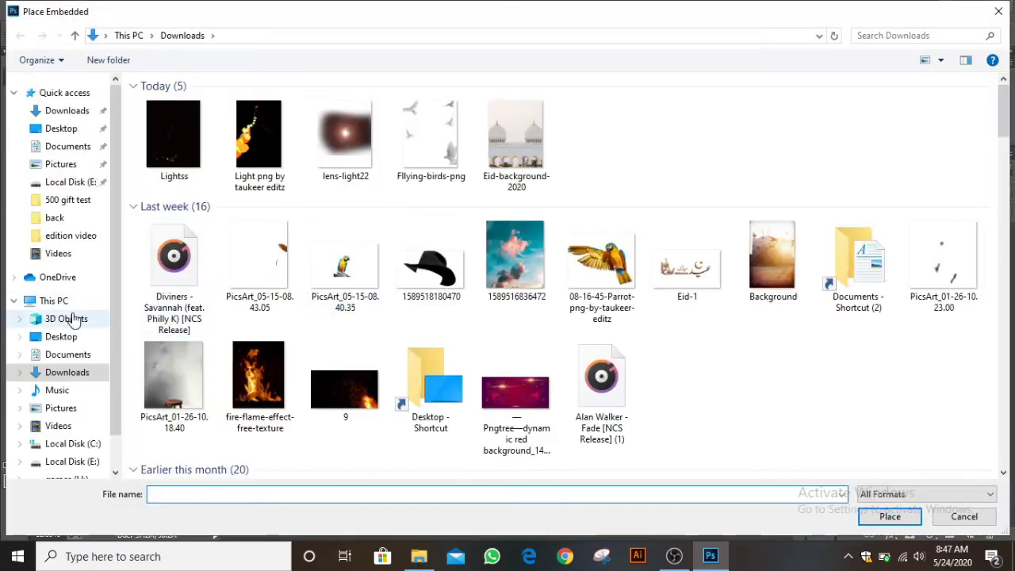
pyautogui.doubleClick(334, 135)
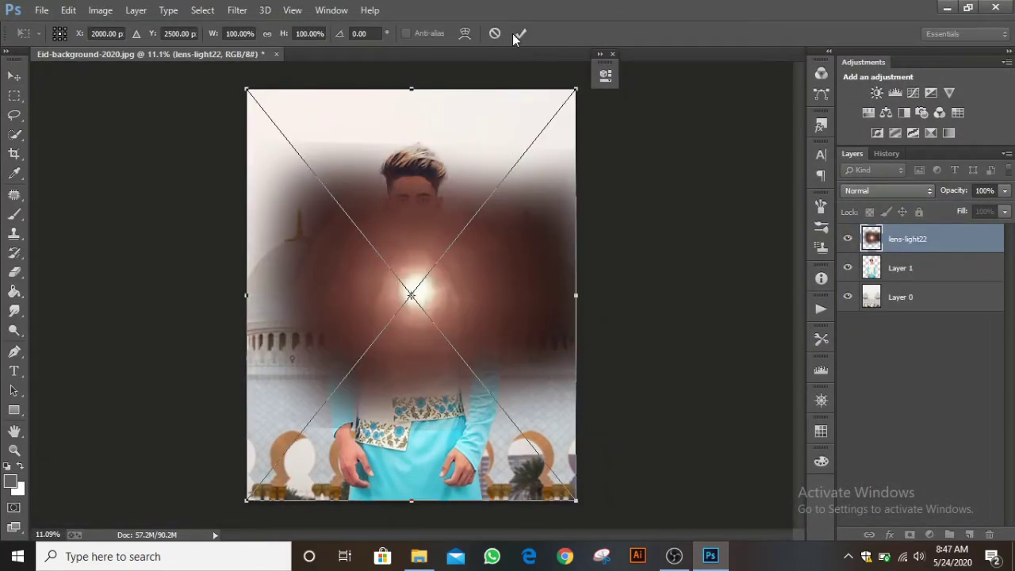
pyautogui.click(517, 34)
pyautogui.rightClick(942, 235)
pyautogui.click(647, 223)
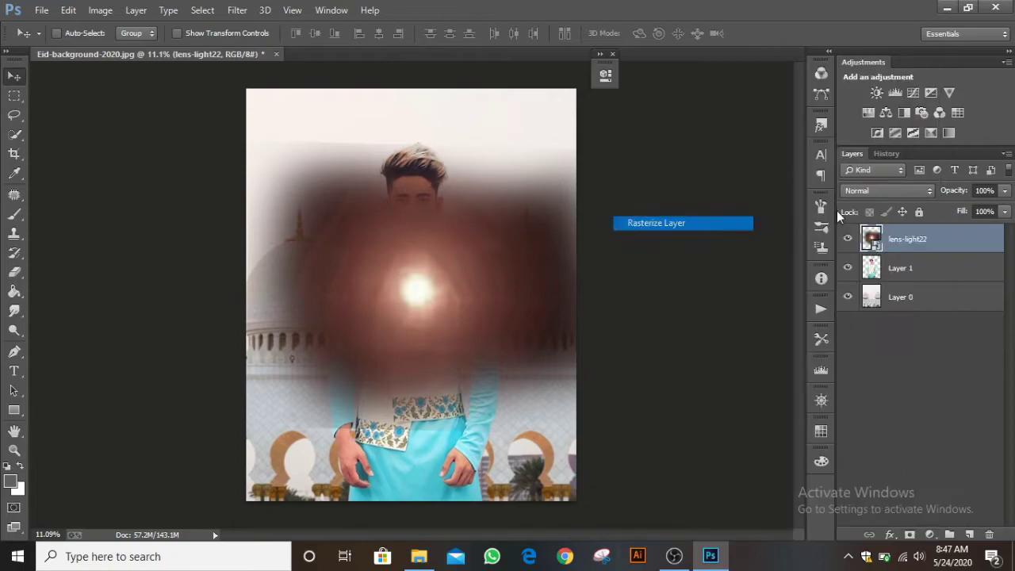
# Set the lens-light22 layer's blend mode to Screen and move the glow between the man's shoulder and the nearby dome
pyautogui.click(896, 192)
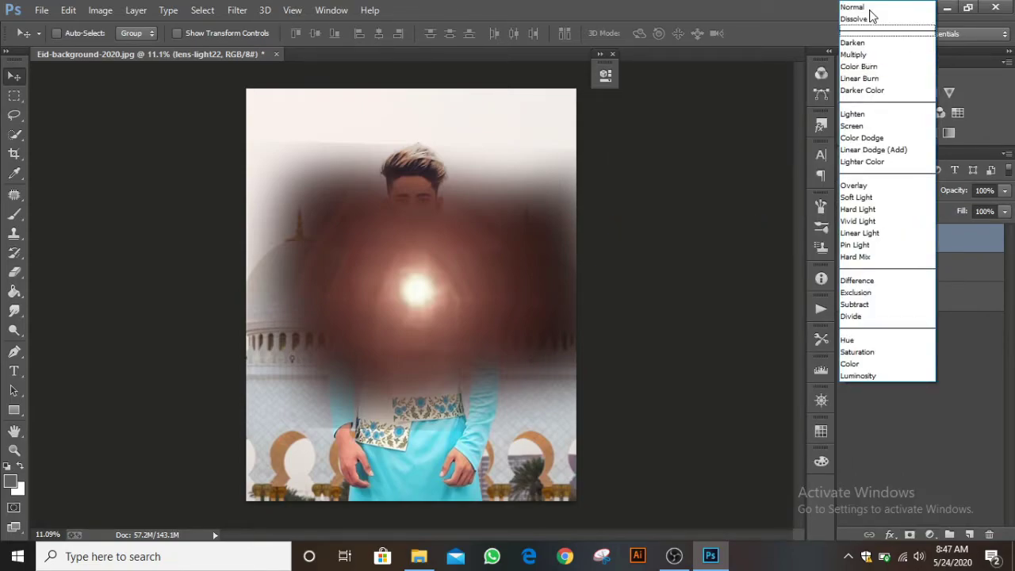
pyautogui.click(860, 126)
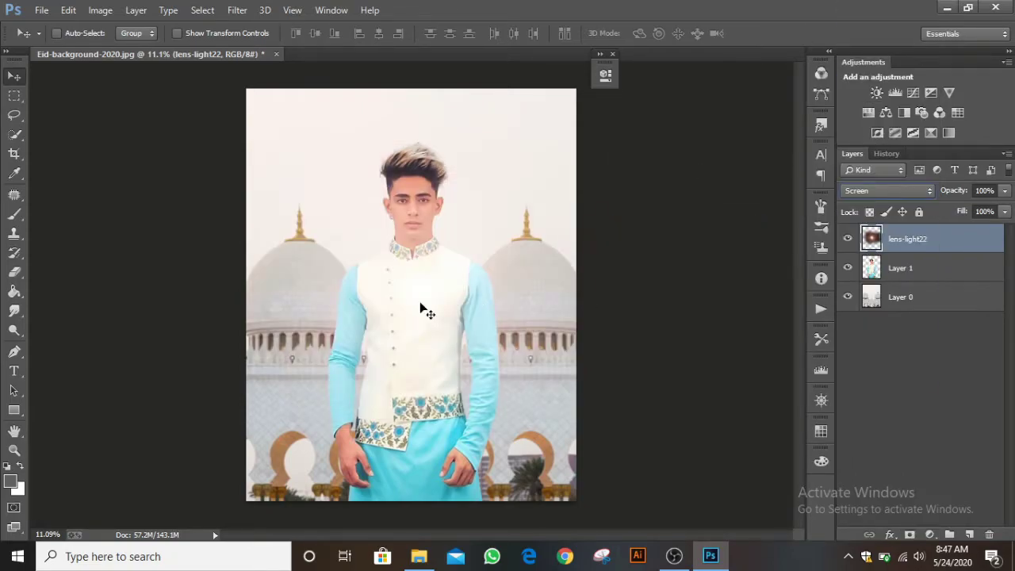
pyautogui.moveTo(420, 299); pyautogui.dragTo(483, 253)
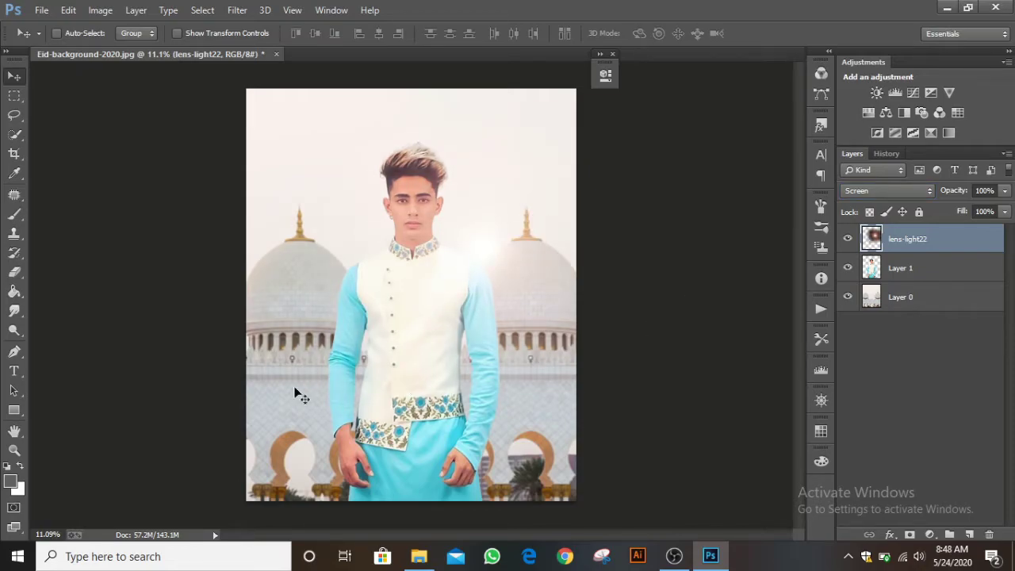
# Adjust Layer 1 in Camera Raw with Clarity +15, Blacks -18, Whites +17, Shadows +9 and Highlights -13, and raise Contrast slightly
pyautogui.click(952, 269)
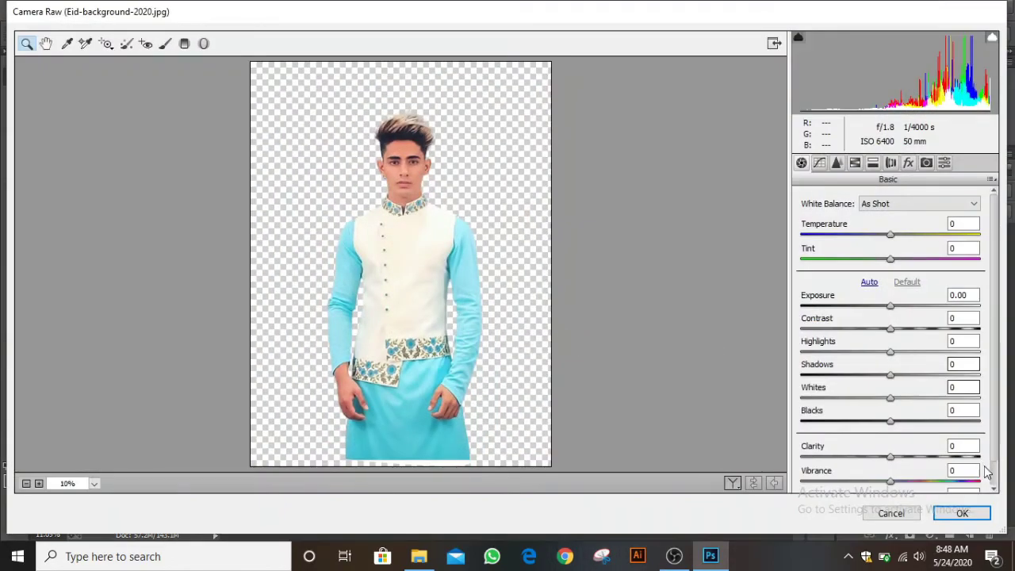
pyautogui.moveTo(890, 457)
pyautogui.mouseDown()
pyautogui.moveTo(916, 456)
pyautogui.moveTo(906, 459)
pyautogui.mouseUp()
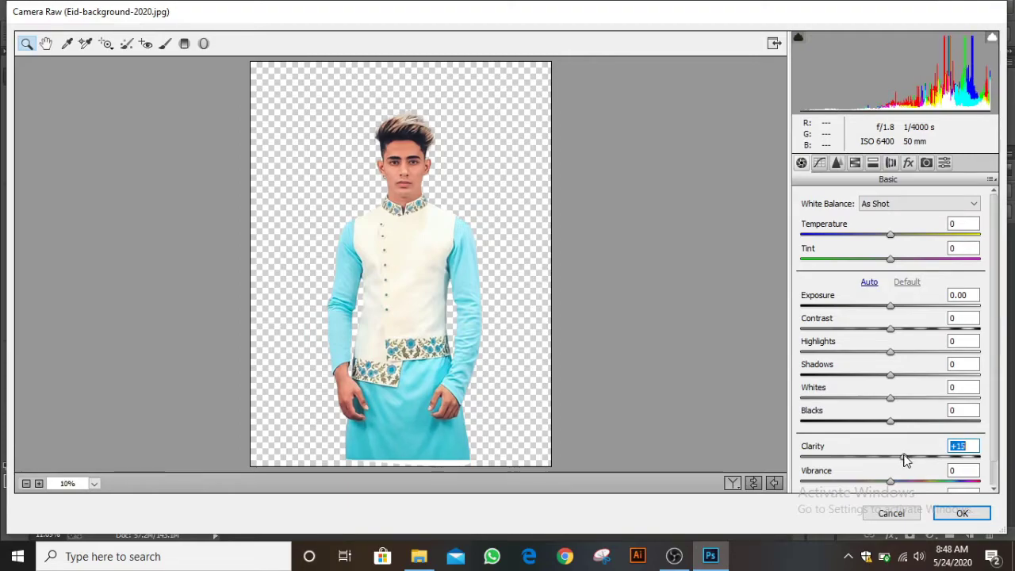
pyautogui.moveTo(890, 426); pyautogui.dragTo(870, 431)
pyautogui.moveTo(890, 397); pyautogui.dragTo(915, 398)
pyautogui.moveTo(892, 373)
pyautogui.mouseDown()
pyautogui.moveTo(947, 372)
pyautogui.moveTo(902, 388)
pyautogui.moveTo(887, 364)
pyautogui.mouseUp()
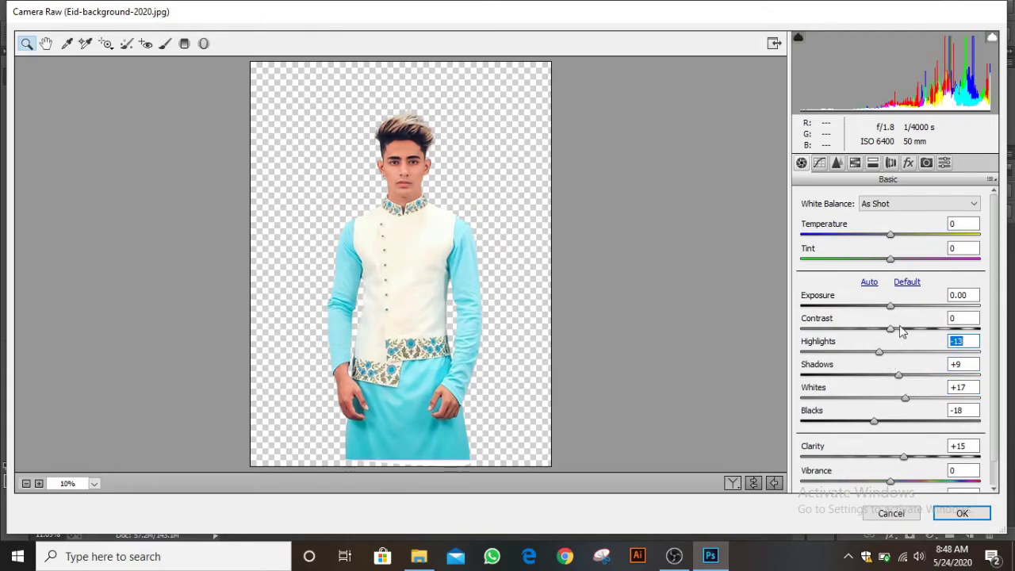
pyautogui.moveTo(901, 330); pyautogui.dragTo(908, 326)
# Reduce the Oranges saturation to about -28 in Camera Raw's HSL settings and apply the filter to Layer 1
pyautogui.click(837, 162)
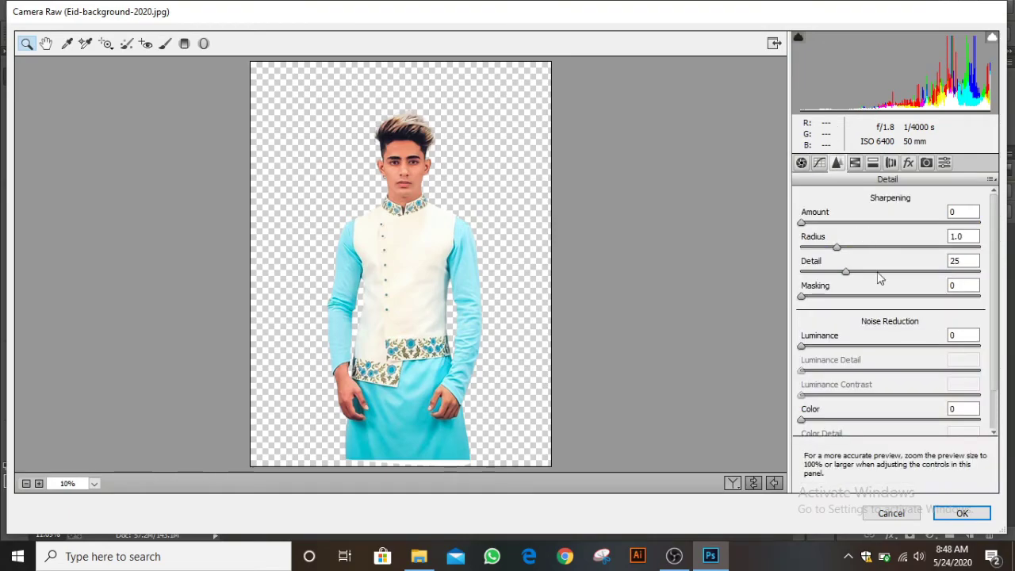
pyautogui.click(856, 163)
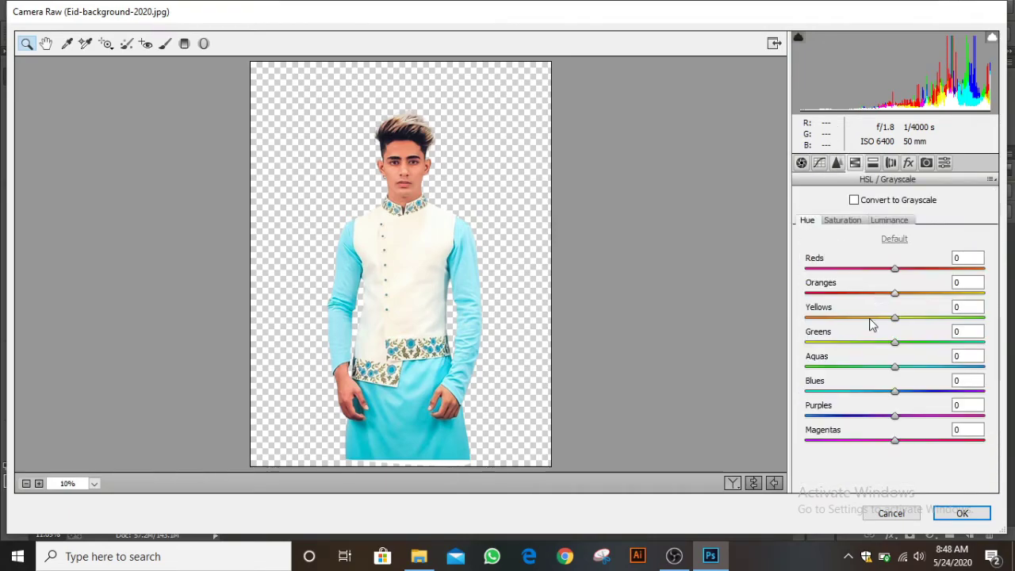
pyautogui.click(857, 220)
pyautogui.moveTo(894, 293); pyautogui.dragTo(873, 295)
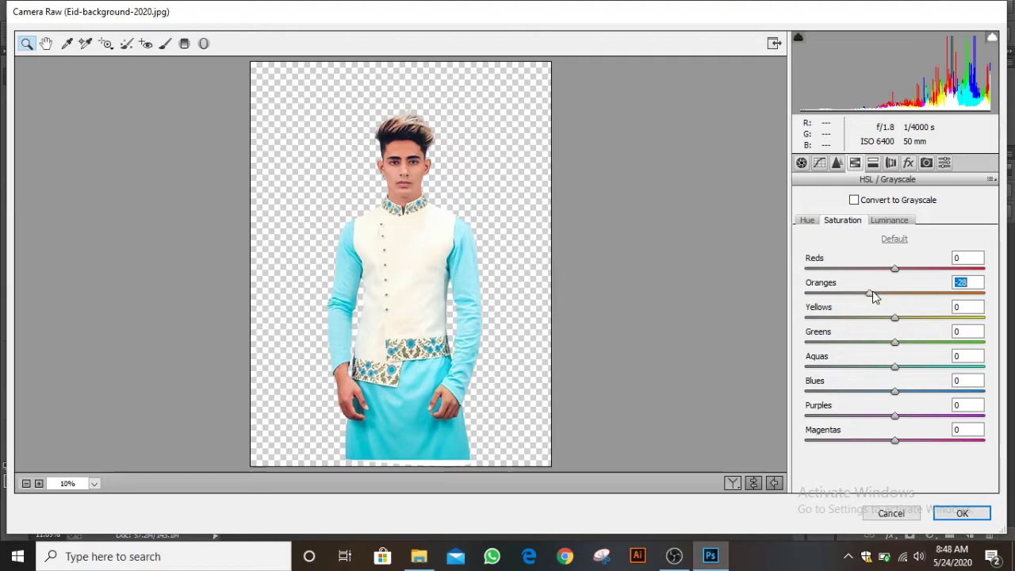
pyautogui.click(961, 513)
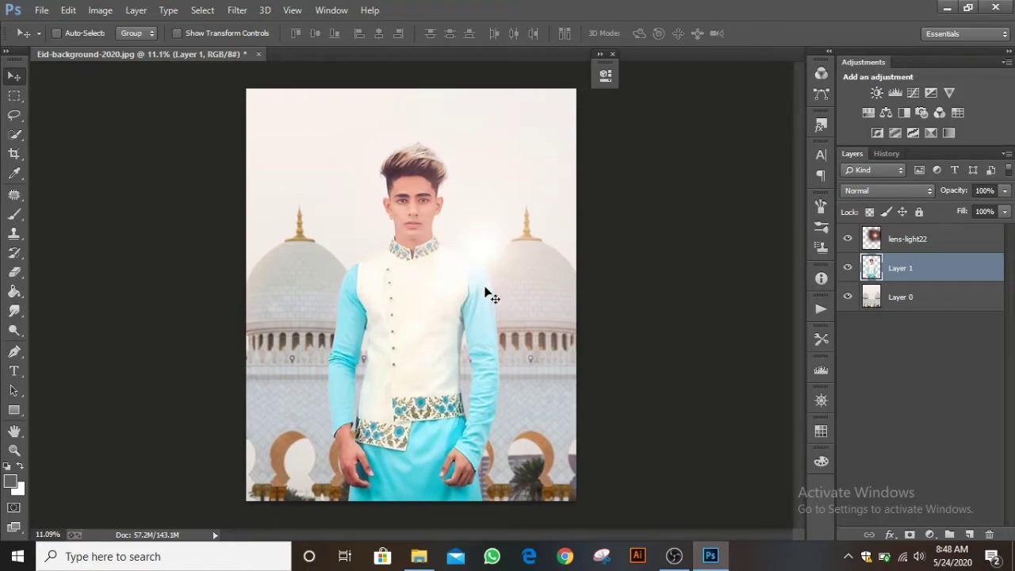
# Select the lens-light22 layer and Layer 1 together and move them about 50 px left and 99 px down
pyautogui.scroll(-1, 396, 207)
pyautogui.scroll(1, 397, 207)
pyautogui.scroll(-1, 396, 207)
pyautogui.click(900, 247)
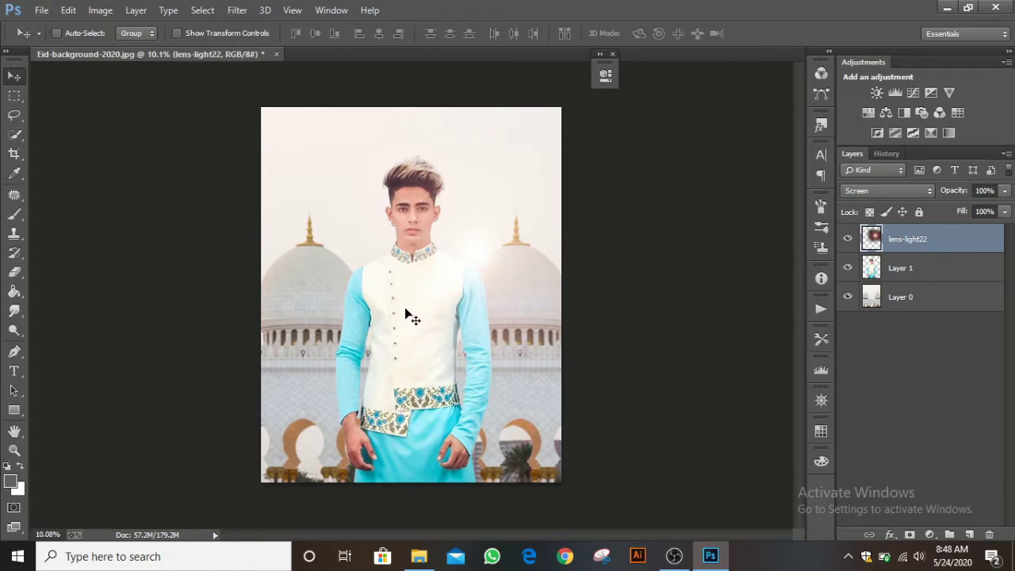
pyautogui.keyDown('shift'); pyautogui.click(922, 262); pyautogui.keyUp('shift')
pyautogui.moveTo(414, 373); pyautogui.dragTo(410, 379)
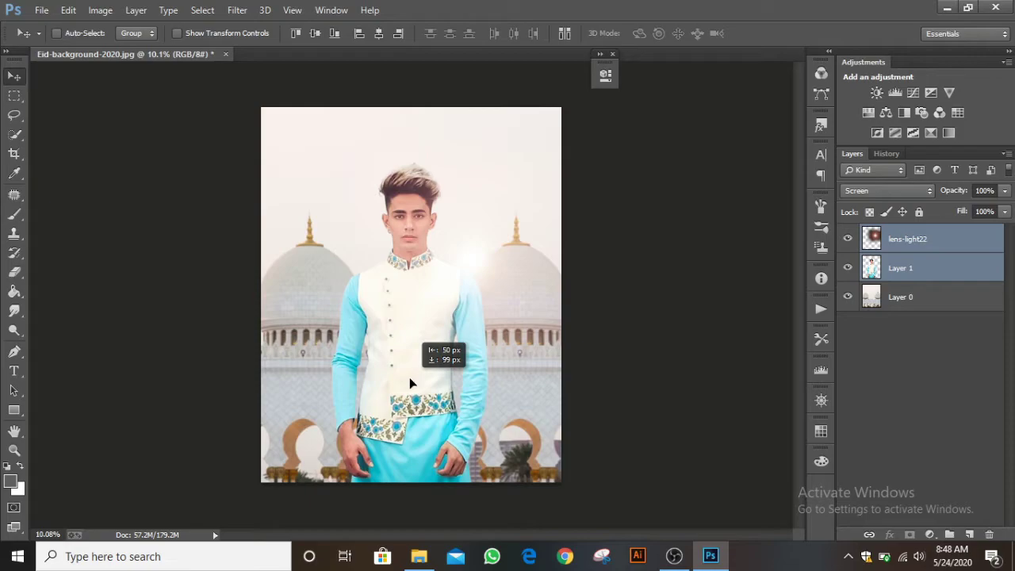
pyautogui.moveTo(410, 384); pyautogui.dragTo(410, 384)
# Place Fllying-birds-png from the Downloads folder as an embedded image above the lens-light22 layer at 100% size
pyautogui.click(912, 240)
pyautogui.click(40, 10)
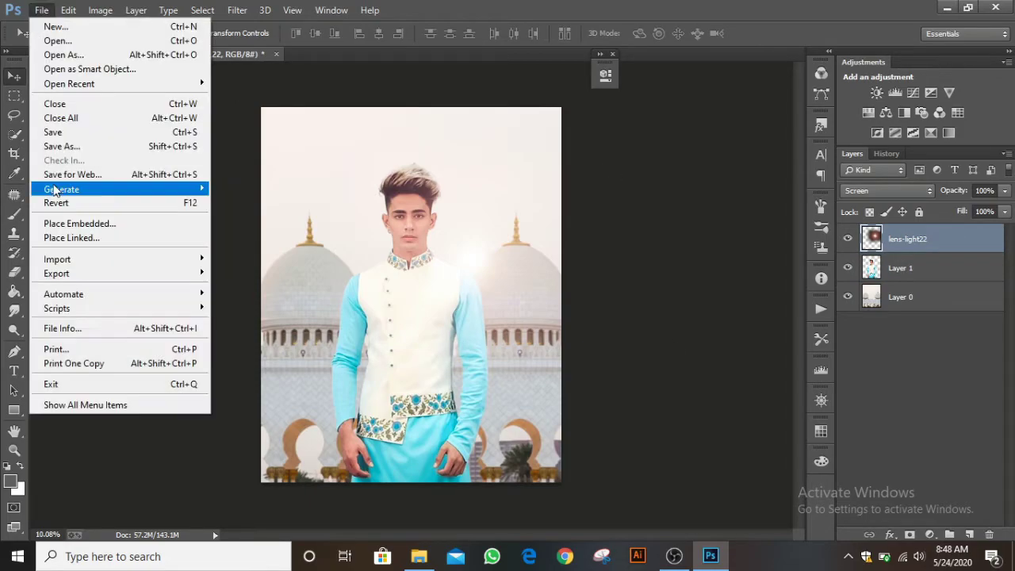
pyautogui.press('Escape')
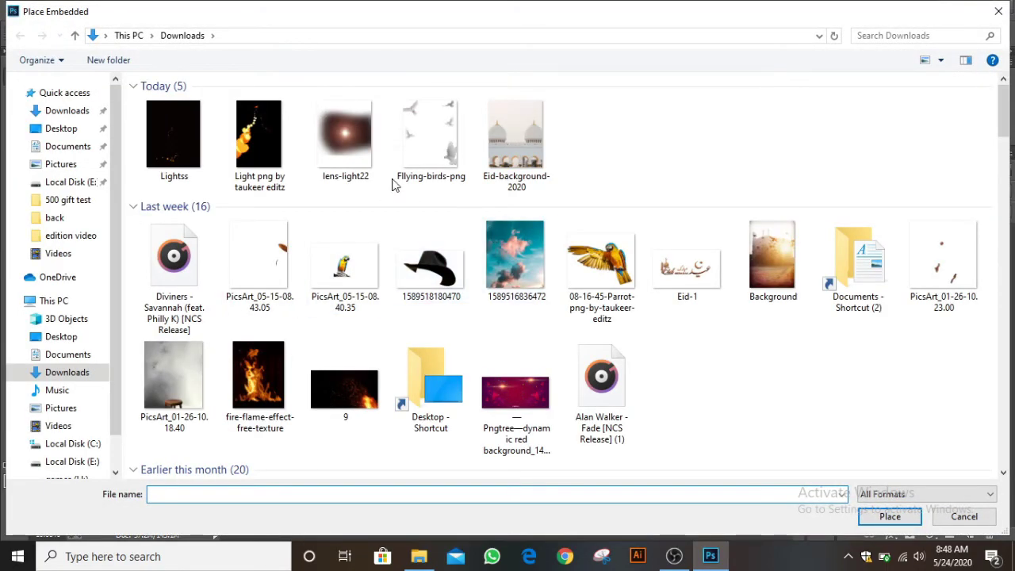
pyautogui.click(435, 165)
pyautogui.doubleClick(436, 165)
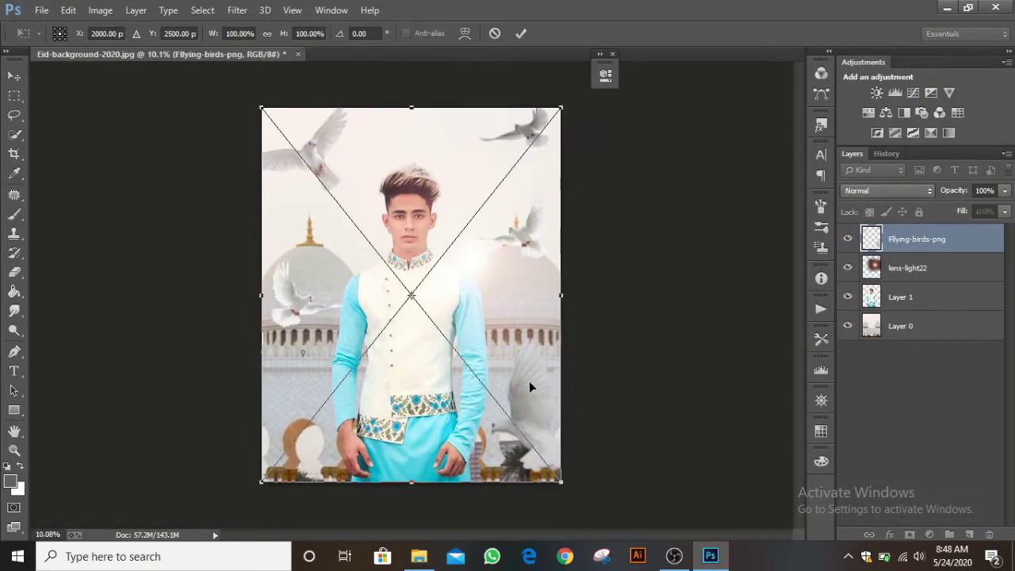
pyautogui.click(520, 33)
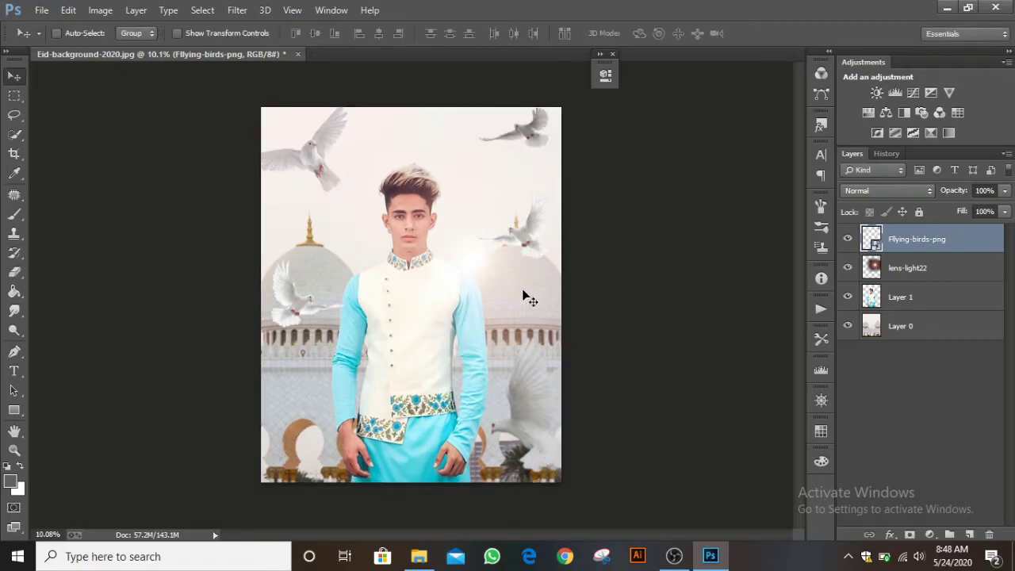
# Rasterize the Fllying-birds-png layer
pyautogui.rightClick(912, 240)
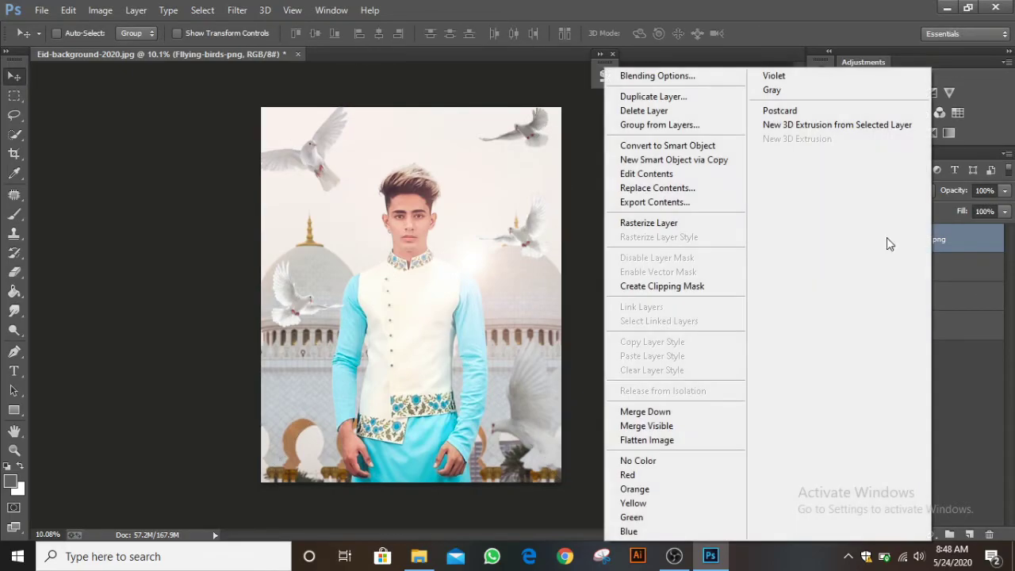
pyautogui.click(717, 230)
# Soften the outer edge of the man's right hand and cuff on Layer 1 with the Blur tool at 100% strength
pyautogui.click(900, 298)
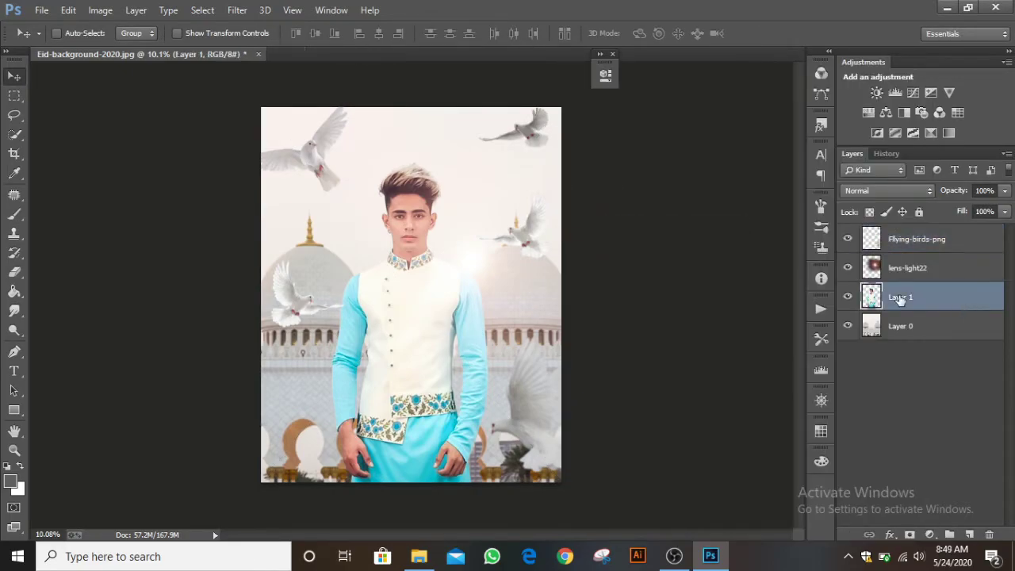
pyautogui.click(14, 312)
pyautogui.click(13, 311)
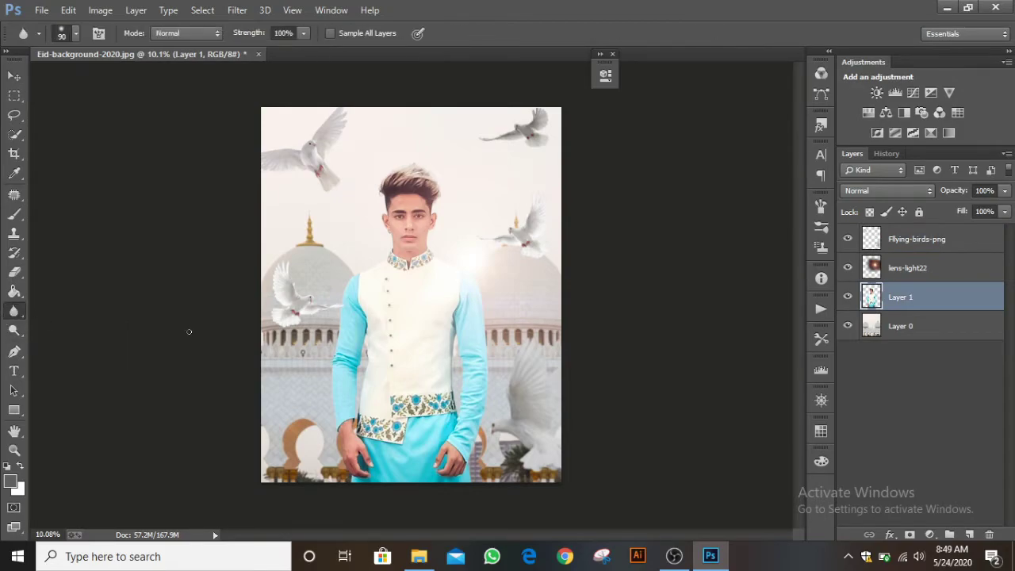
pyautogui.scroll(5, 309, 453)
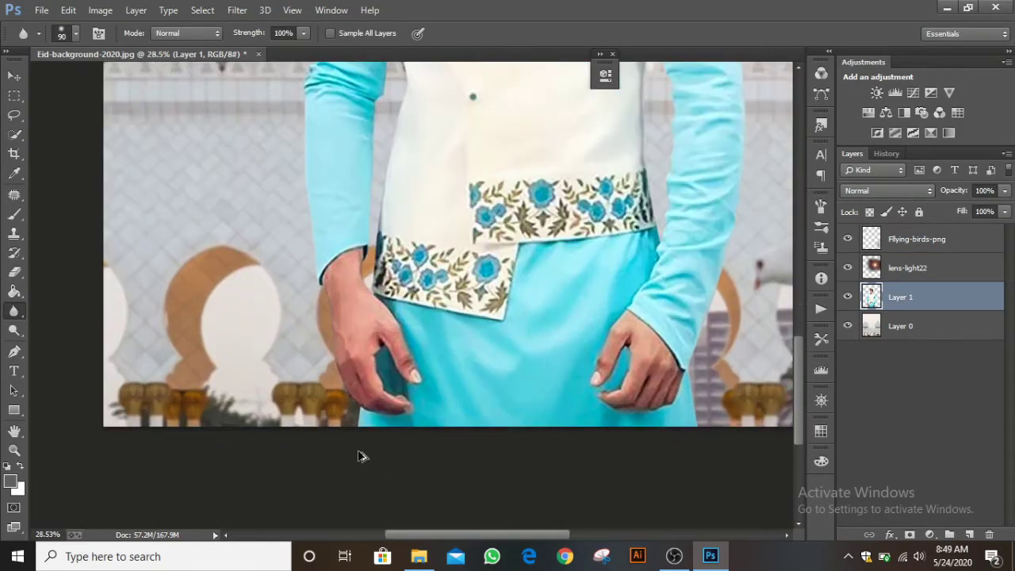
pyautogui.scroll(2, 359, 420)
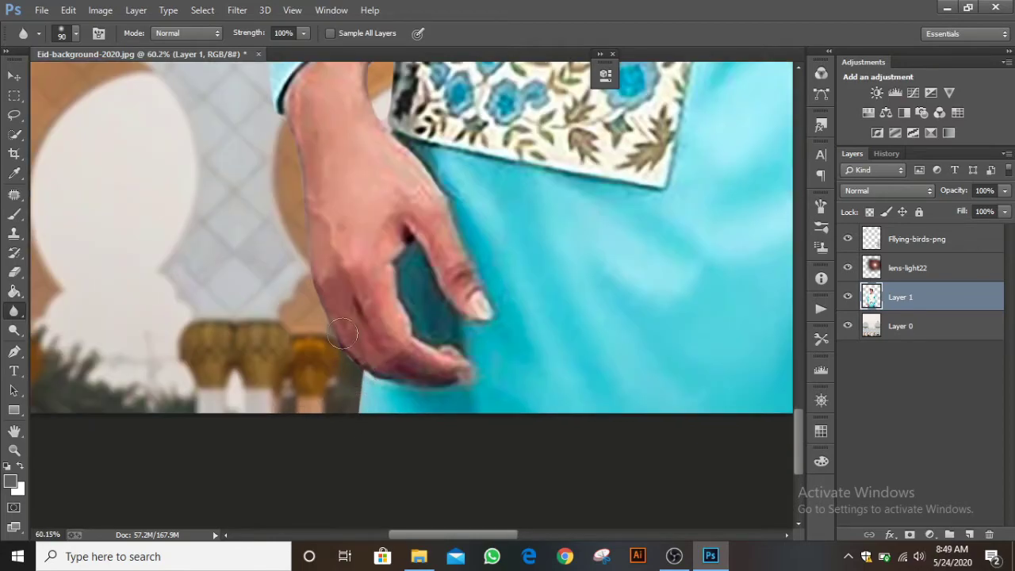
pyautogui.moveTo(342, 335); pyautogui.dragTo(363, 394)
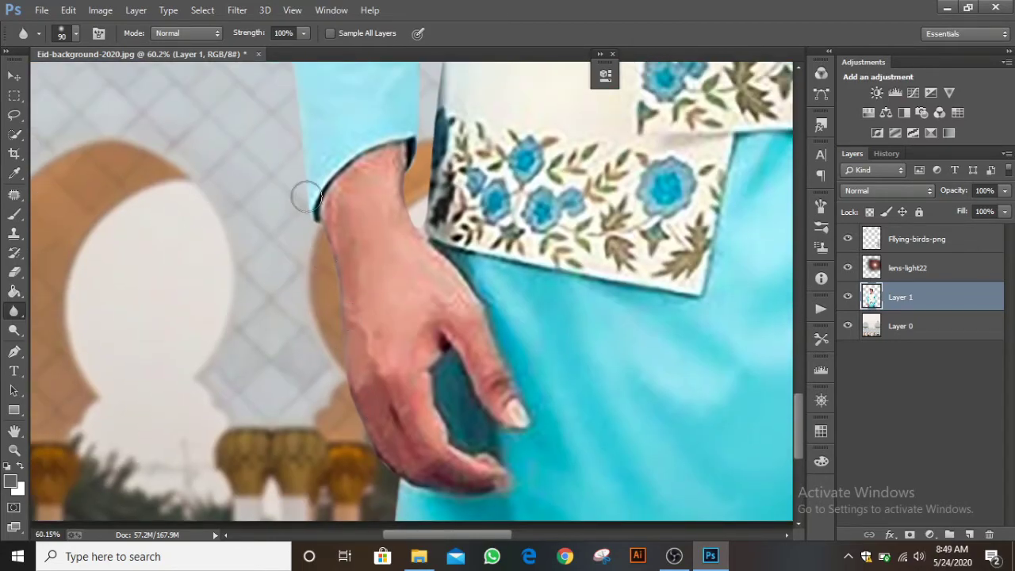
pyautogui.moveTo(306, 196); pyautogui.dragTo(358, 360)
pyautogui.moveTo(346, 221); pyautogui.dragTo(381, 435)
# Blur the inner and outer edges of the man's right sleeve up to the shoulder
pyautogui.moveTo(547, 274)
pyautogui.mouseDown()
pyautogui.moveTo(535, 361)
pyautogui.moveTo(532, 283)
pyautogui.mouseUp()
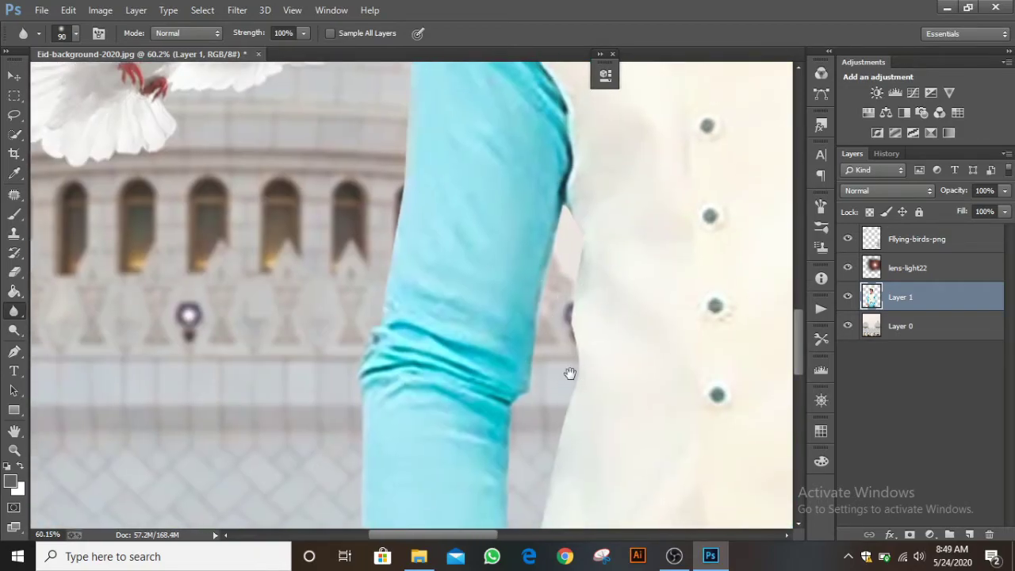
pyautogui.moveTo(570, 373); pyautogui.dragTo(564, 211)
pyautogui.moveTo(518, 429); pyautogui.dragTo(521, 340)
pyautogui.moveTo(493, 463); pyautogui.dragTo(504, 343)
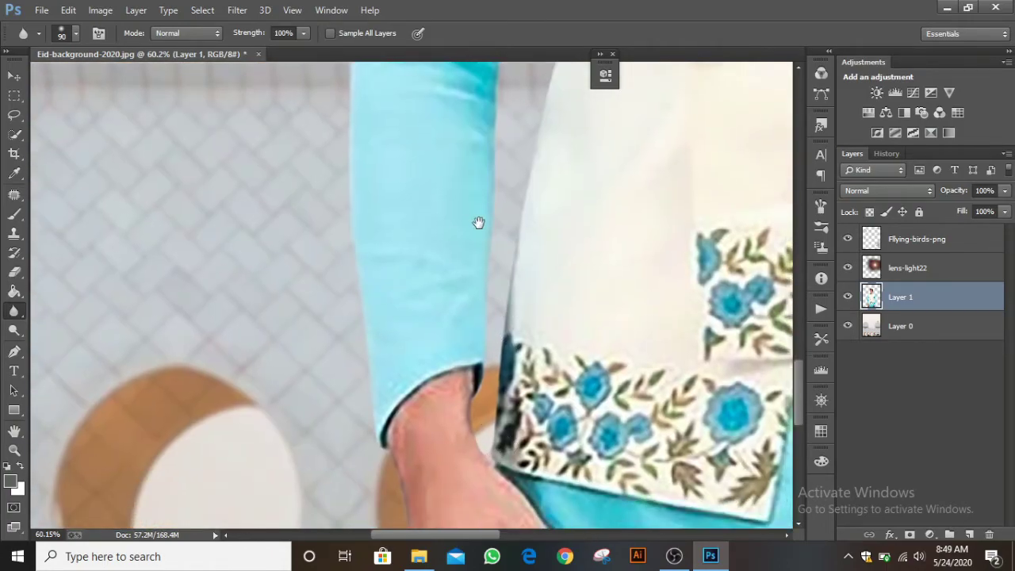
pyautogui.moveTo(478, 223); pyautogui.dragTo(478, 384)
pyautogui.moveTo(479, 197); pyautogui.dragTo(443, 389)
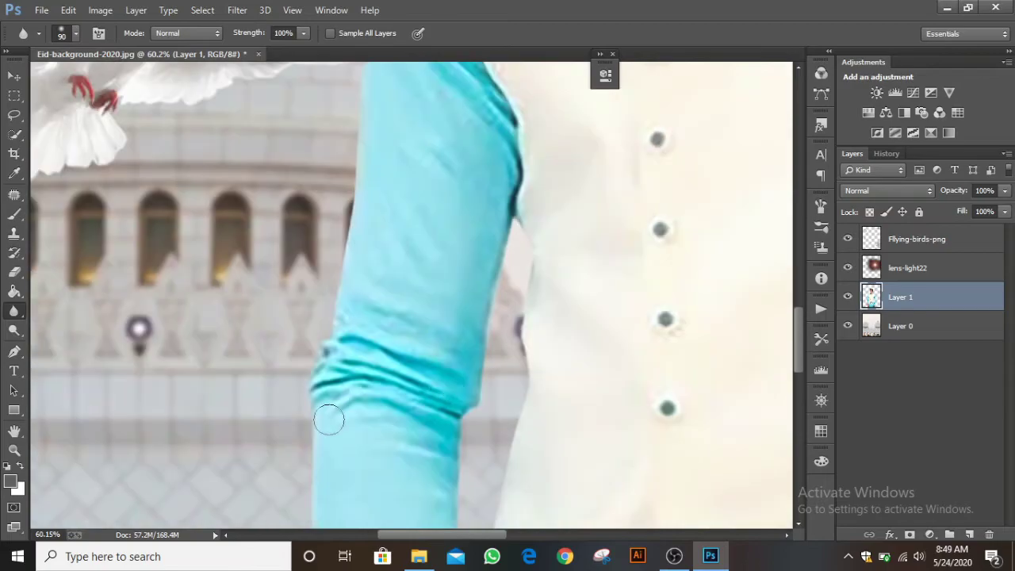
pyautogui.moveTo(346, 225); pyautogui.dragTo(342, 369)
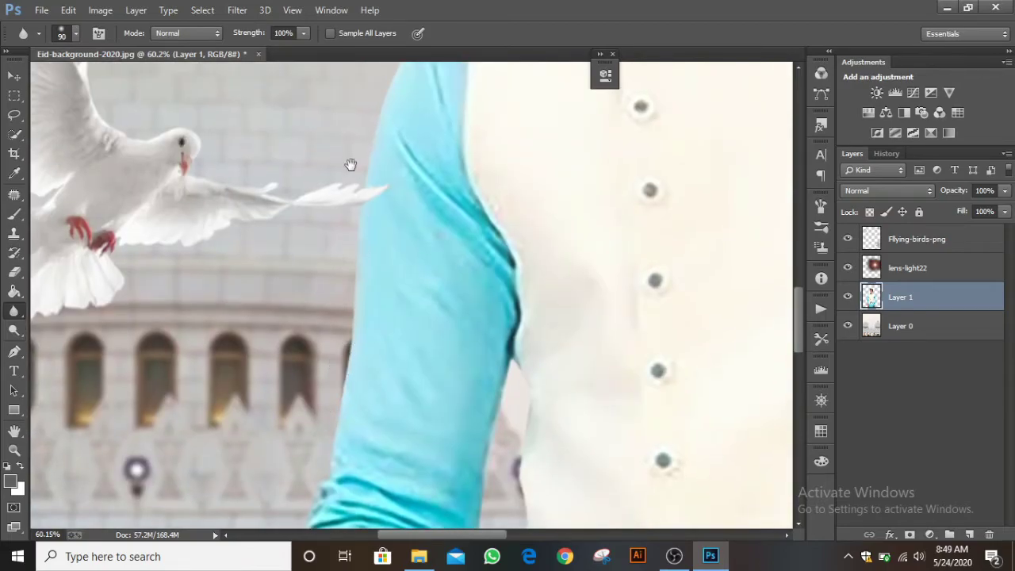
pyautogui.moveTo(351, 164); pyautogui.dragTo(357, 367)
pyautogui.moveTo(396, 182); pyautogui.dragTo(376, 332)
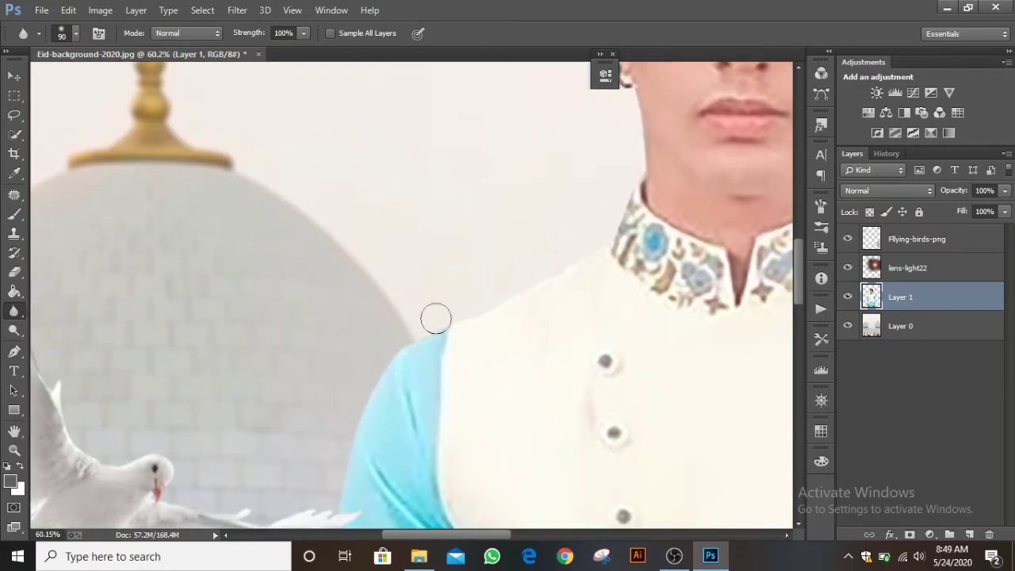
# Blur the man's outline around the neck, hair, ear and collar so it blends with the background
pyautogui.moveTo(651, 156); pyautogui.dragTo(473, 373)
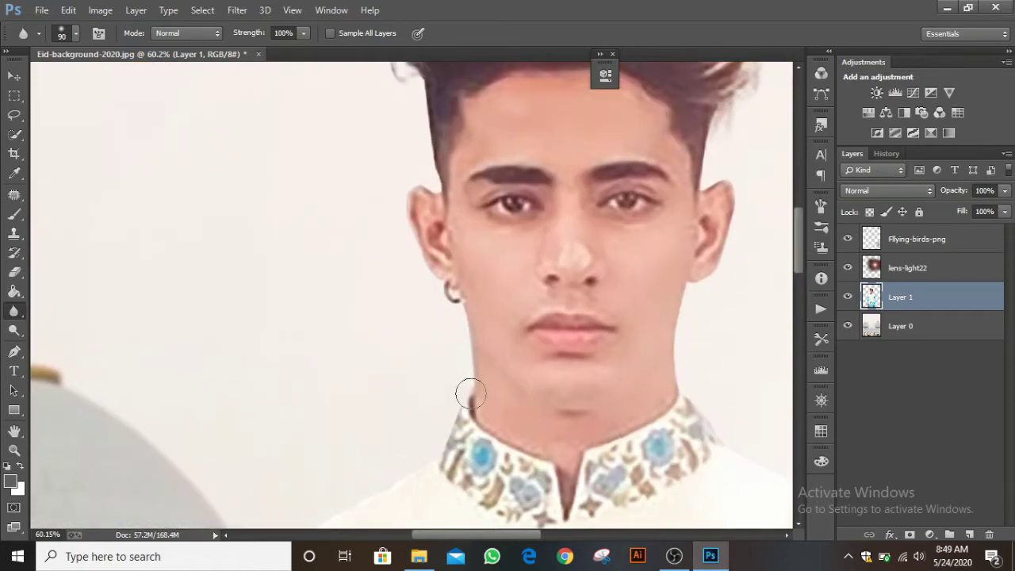
pyautogui.moveTo(464, 296); pyautogui.dragTo(464, 394)
pyautogui.moveTo(409, 314); pyautogui.dragTo(393, 457)
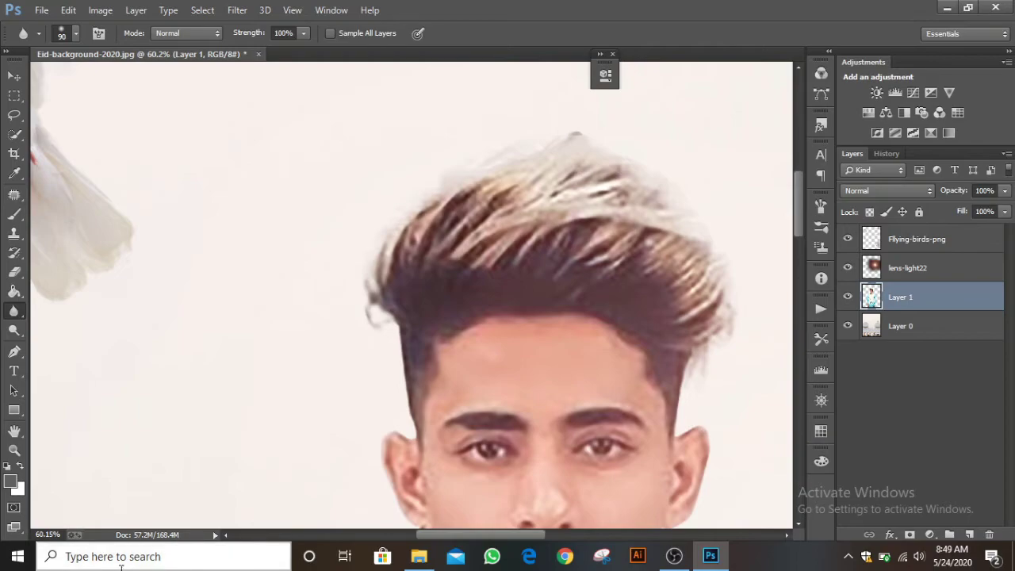
pyautogui.moveTo(388, 246); pyautogui.dragTo(370, 292)
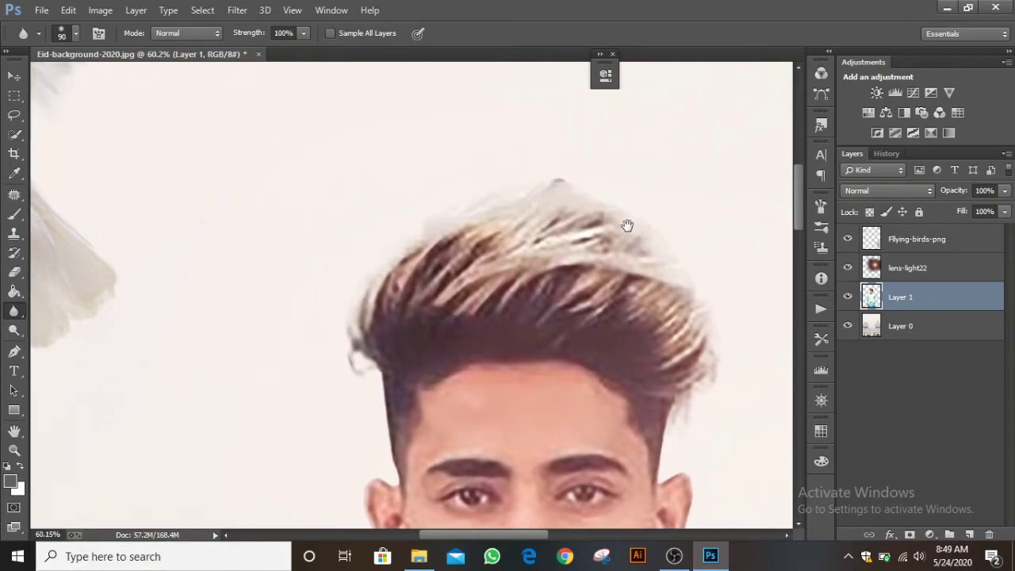
pyautogui.moveTo(626, 227); pyautogui.dragTo(455, 161)
pyautogui.moveTo(546, 344); pyautogui.dragTo(480, 174)
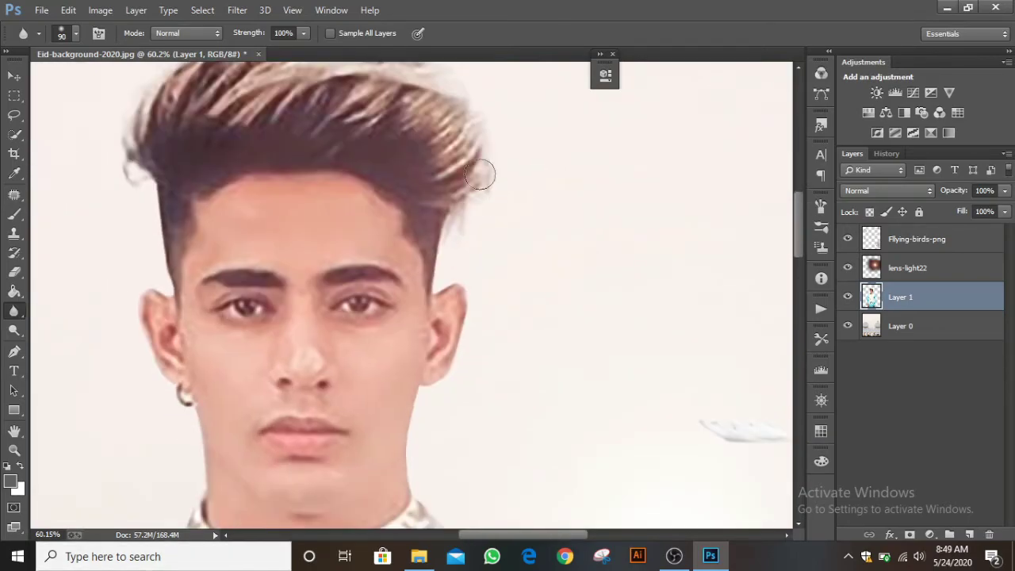
pyautogui.scroll(-5, 470, 330)
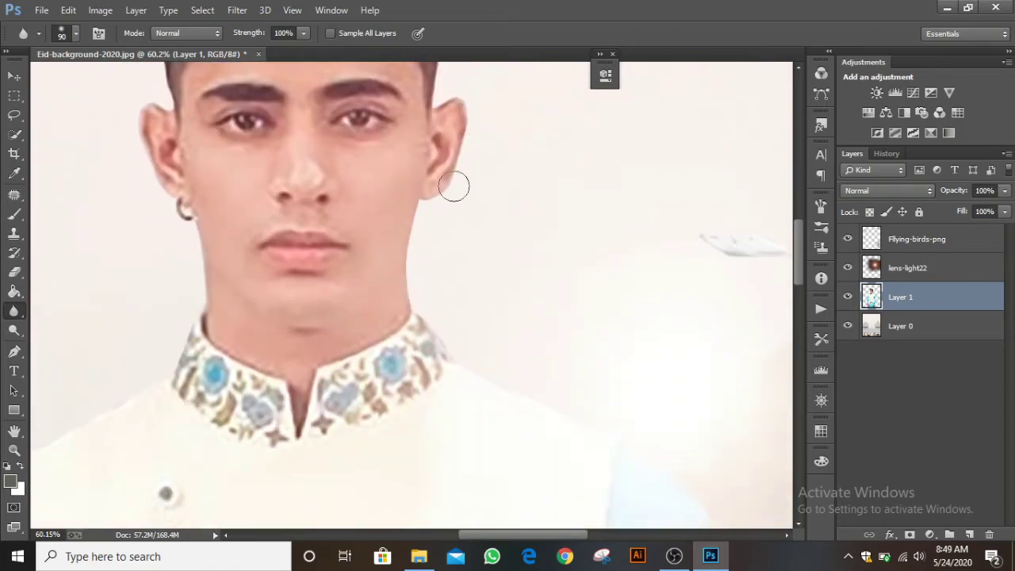
pyautogui.moveTo(465, 325); pyautogui.dragTo(390, 177)
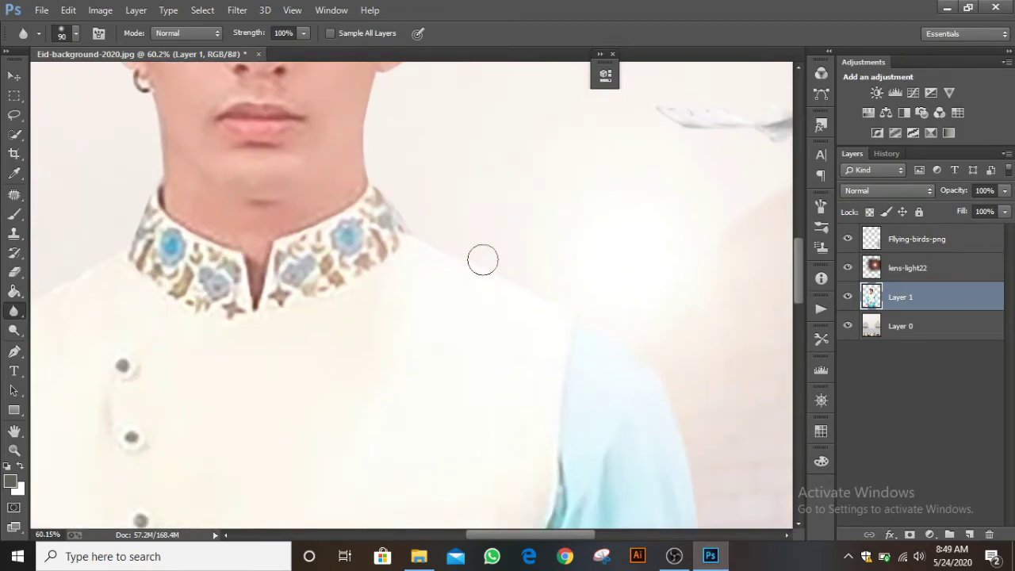
# Blur the edges of the man's left shoulder, sleeve and cuff down to the hand
pyautogui.moveTo(659, 353); pyautogui.dragTo(480, 52)
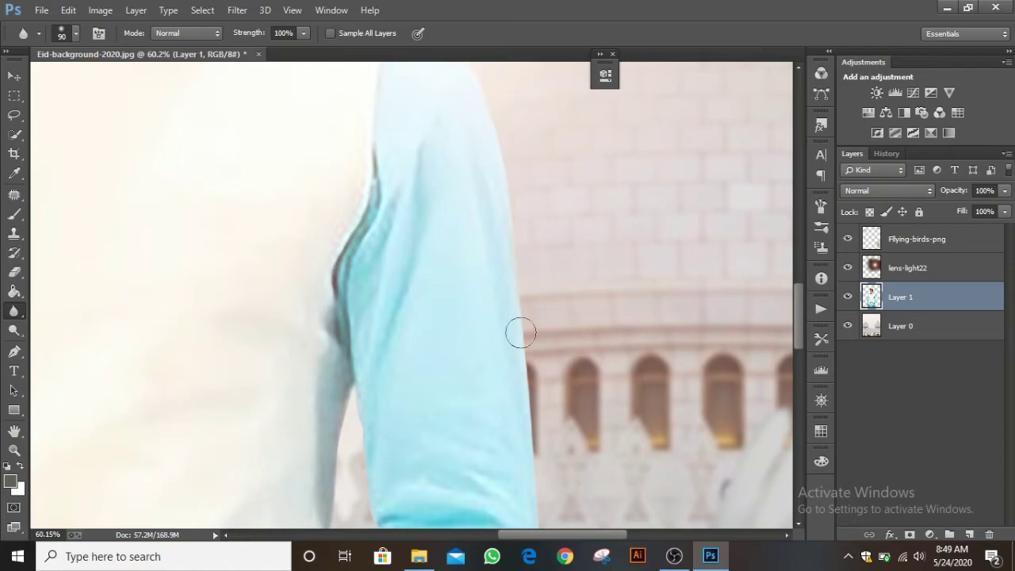
pyautogui.moveTo(526, 399); pyautogui.dragTo(473, 197)
pyautogui.moveTo(503, 426); pyautogui.dragTo(432, 108)
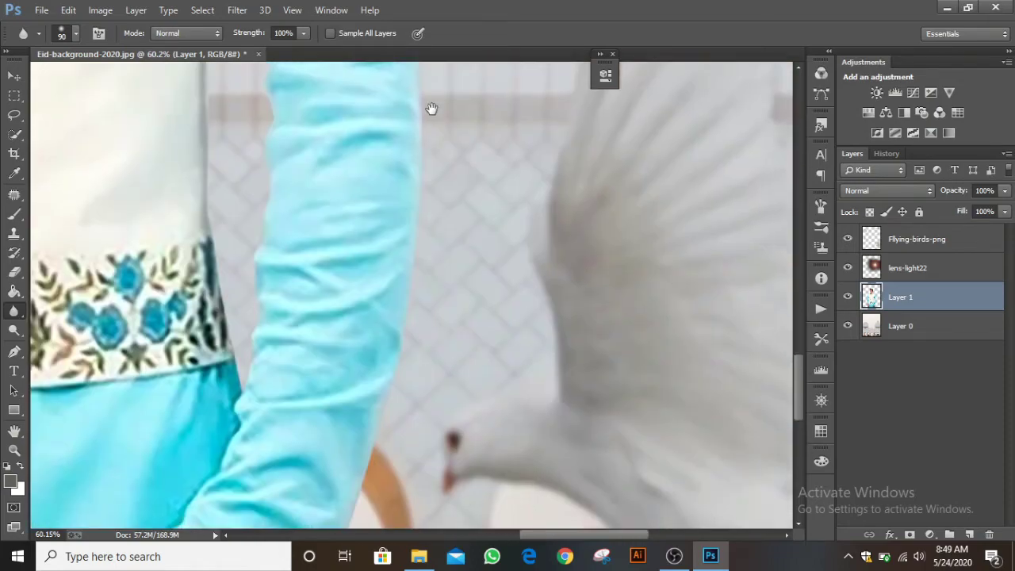
pyautogui.moveTo(368, 232)
pyautogui.mouseDown()
pyautogui.moveTo(481, 335)
pyautogui.moveTo(485, 309)
pyautogui.mouseUp()
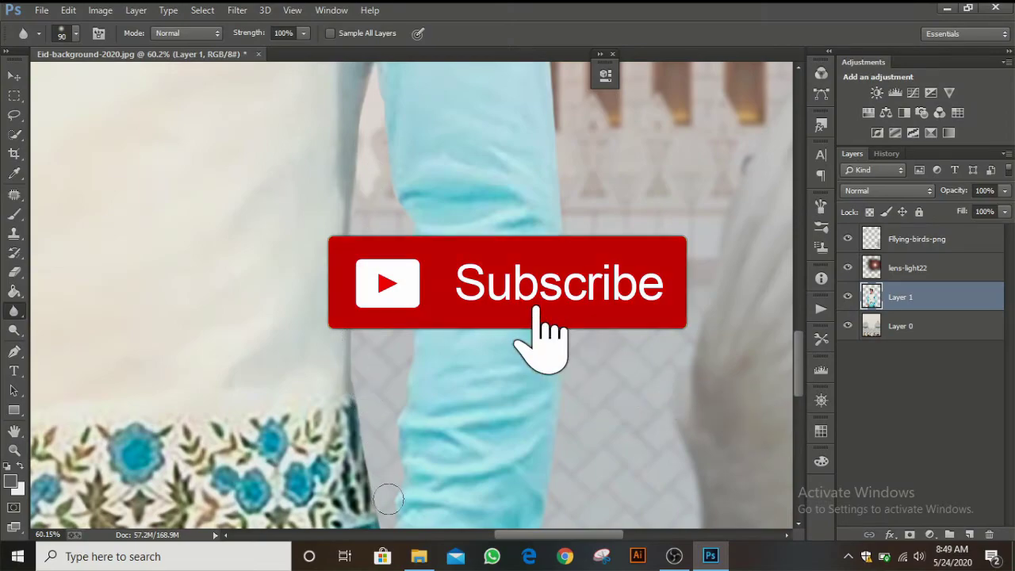
pyautogui.moveTo(508, 360); pyautogui.dragTo(374, 38)
pyautogui.moveTo(352, 438); pyautogui.dragTo(366, 262)
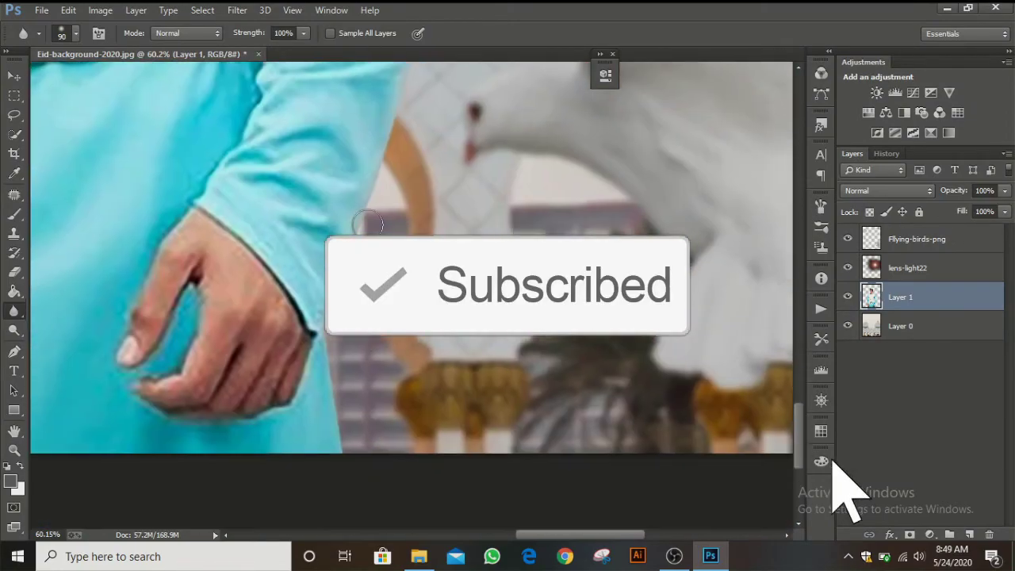
pyautogui.scroll(-10, 278, 254)
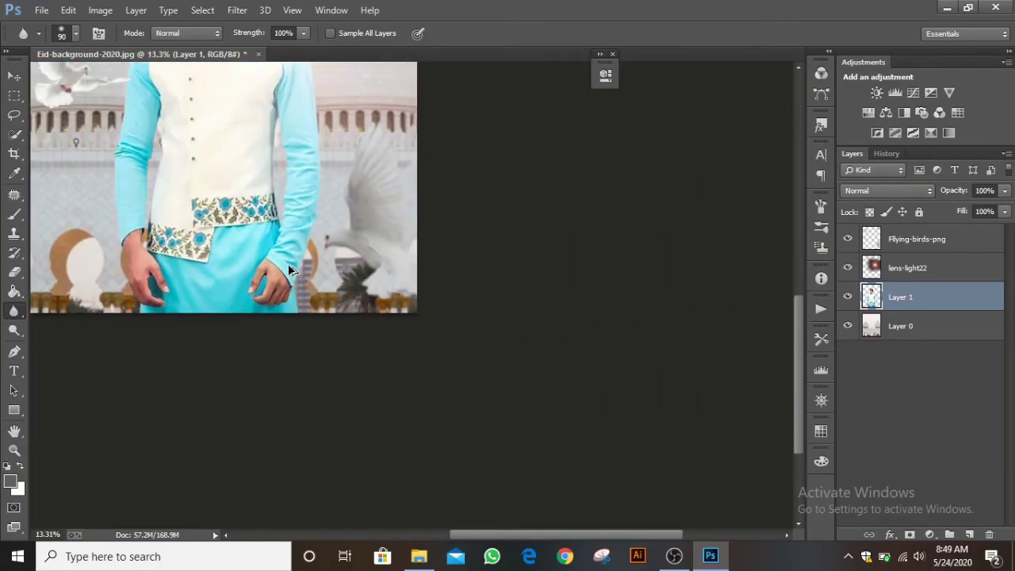
pyautogui.scroll(2, 443, 200)
pyautogui.scroll(-1, 443, 200)
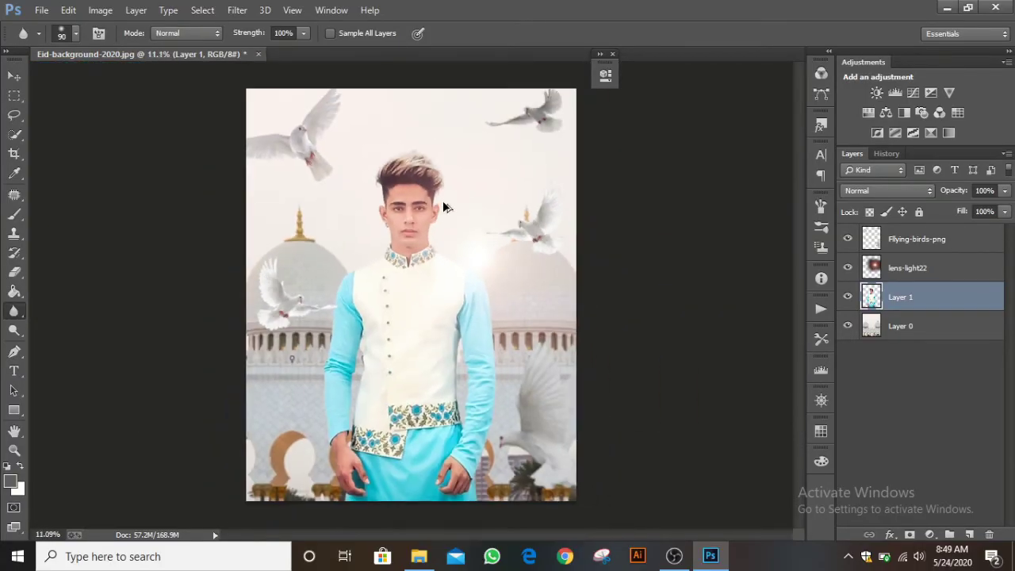
pyautogui.scroll(1, 443, 201)
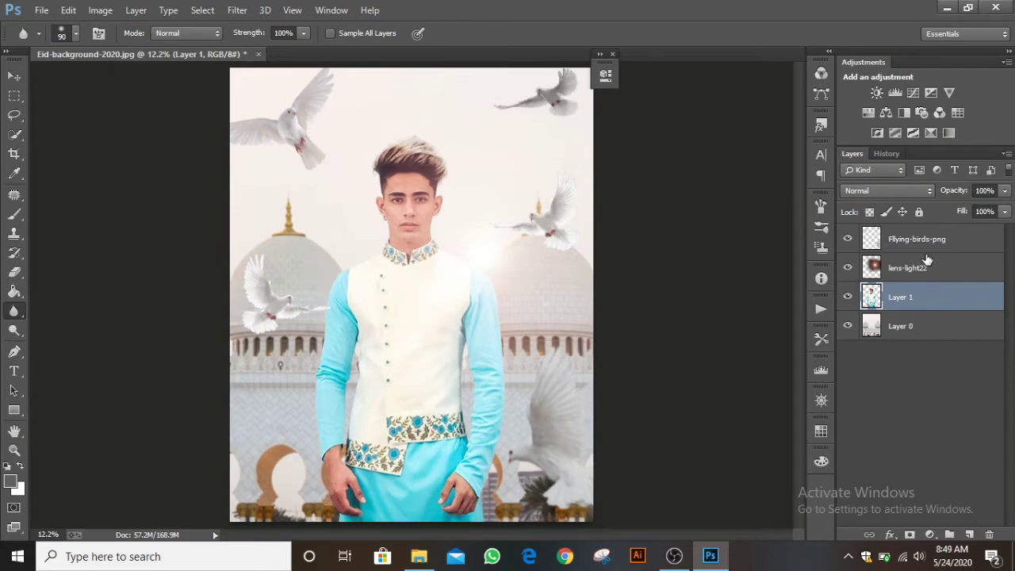
# Place Eid-1 from the Downloads folder as an embedded image above Fllying-birds-png, scaled to about 167% and positioned over the man's head
pyautogui.click(932, 243)
pyautogui.click(42, 11)
pyautogui.click(115, 219)
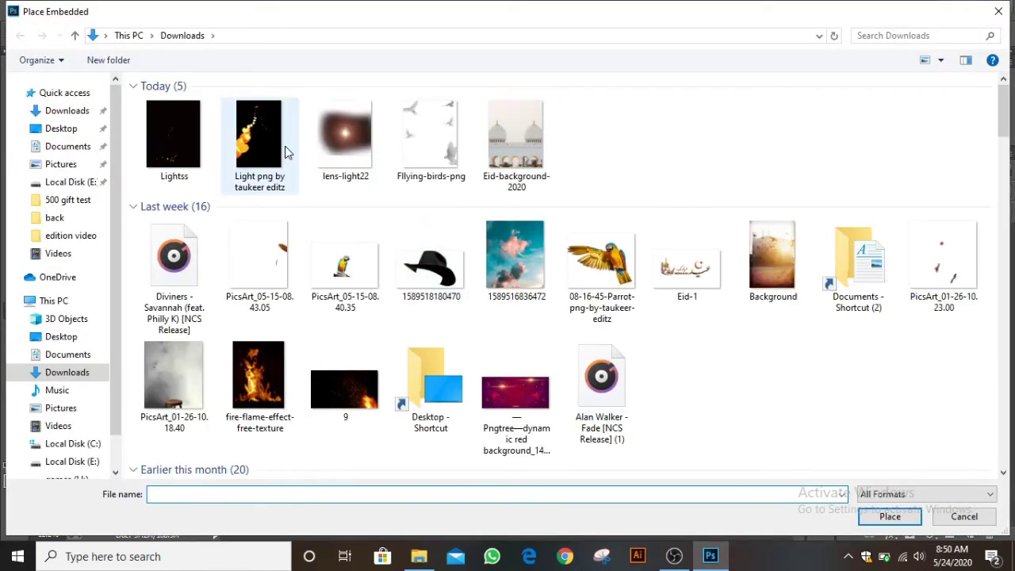
pyautogui.click(712, 264)
pyautogui.doubleClick(712, 264)
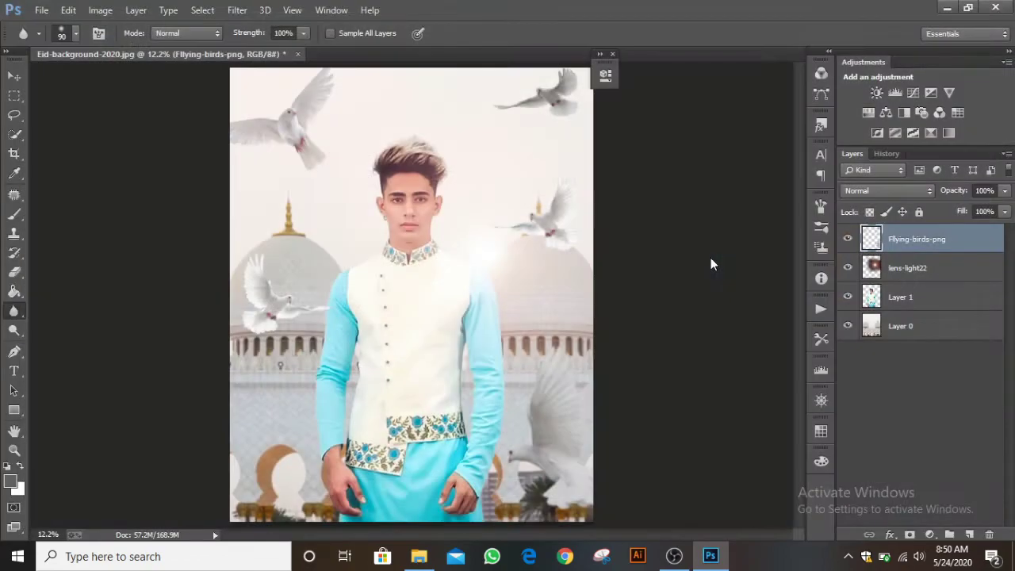
pyautogui.moveTo(450, 292); pyautogui.dragTo(452, 94)
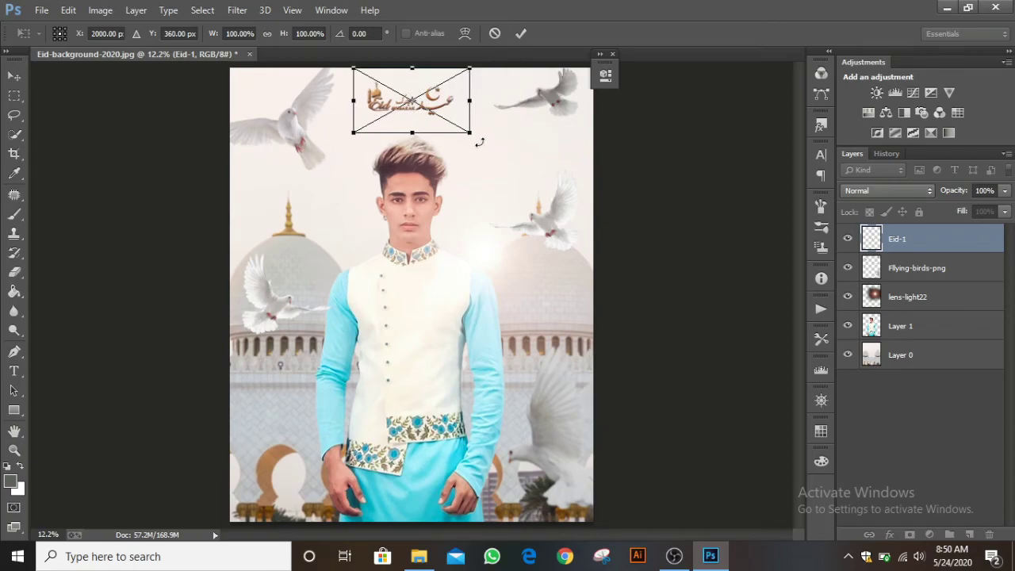
pyautogui.moveTo(471, 133); pyautogui.dragTo(500, 125)
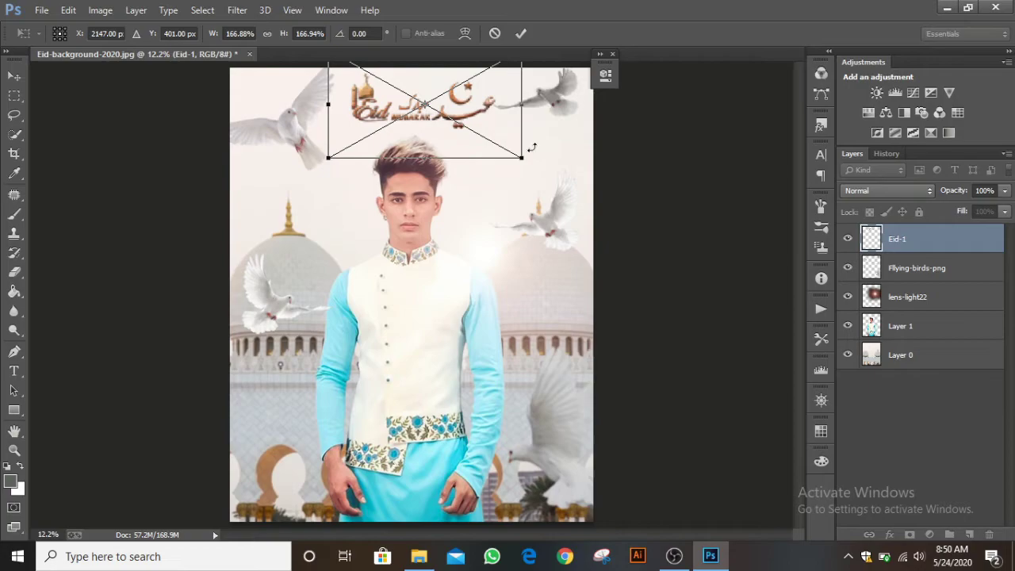
pyautogui.click(525, 36)
pyautogui.scroll(-2, 467, 156)
pyautogui.scroll(2, 467, 157)
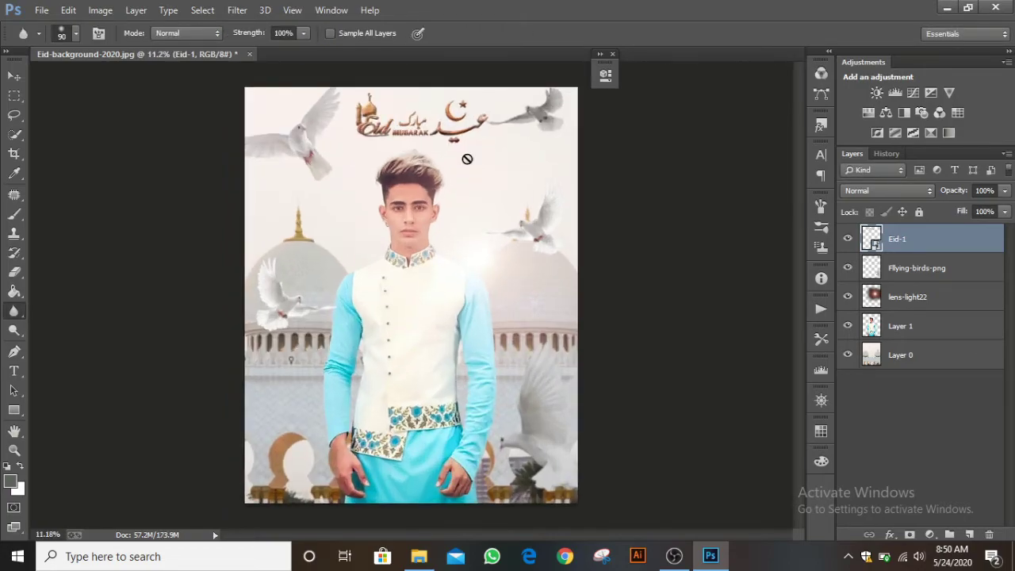
# Nudge the Eid-1 lettering left and slightly down to centre it above the man's head
pyautogui.hotkey('ctrl', 'shift', 'Left')
pyautogui.hotkey('ctrl', 'shift', 'Left')
pyautogui.hotkey('ctrl', 'shift', 'Left')
pyautogui.hotkey('ctrl', 'shift', 'Left')
pyautogui.hotkey('ctrl', 'shift', 'Left')
pyautogui.hotkey('ctrl', 'shift', 'Down')
pyautogui.hotkey('ctrl', 'shift', 'Down')
pyautogui.hotkey('ctrl', 'shift', 'Down')
pyautogui.hotkey('ctrl', 'shift', 'Left')
pyautogui.hotkey('ctrl', 'shift', 'Left')
pyautogui.hotkey('ctrl', 'shift', 'Left')
pyautogui.hotkey('ctrl', 'shift', 'Left')
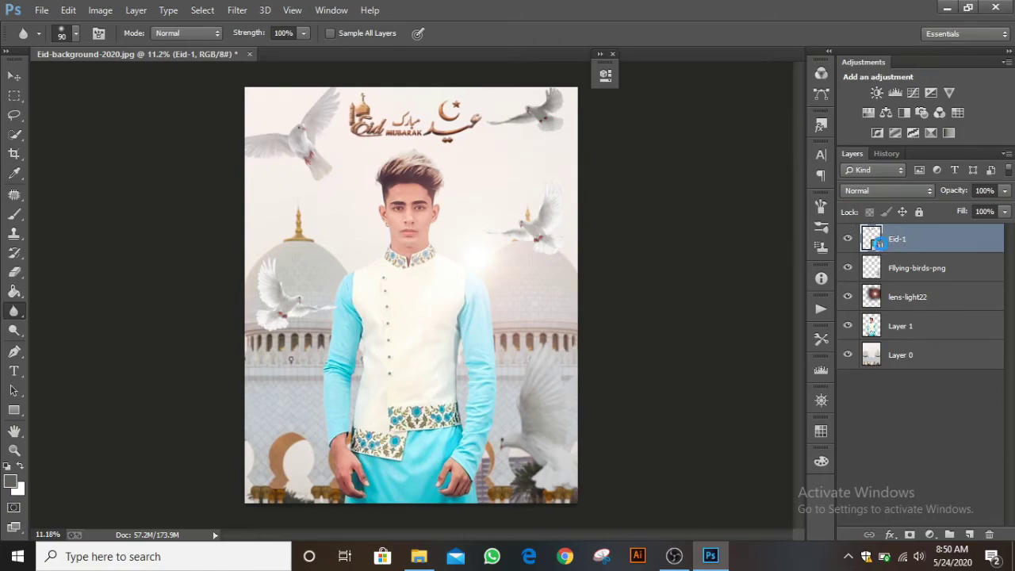
# Stamp all visible layers into a new merged layer and duplicate it
pyautogui.hotkey('ctrl', 'alt', 'shift', 'e')
pyautogui.hotkey('ctrl', 'j')
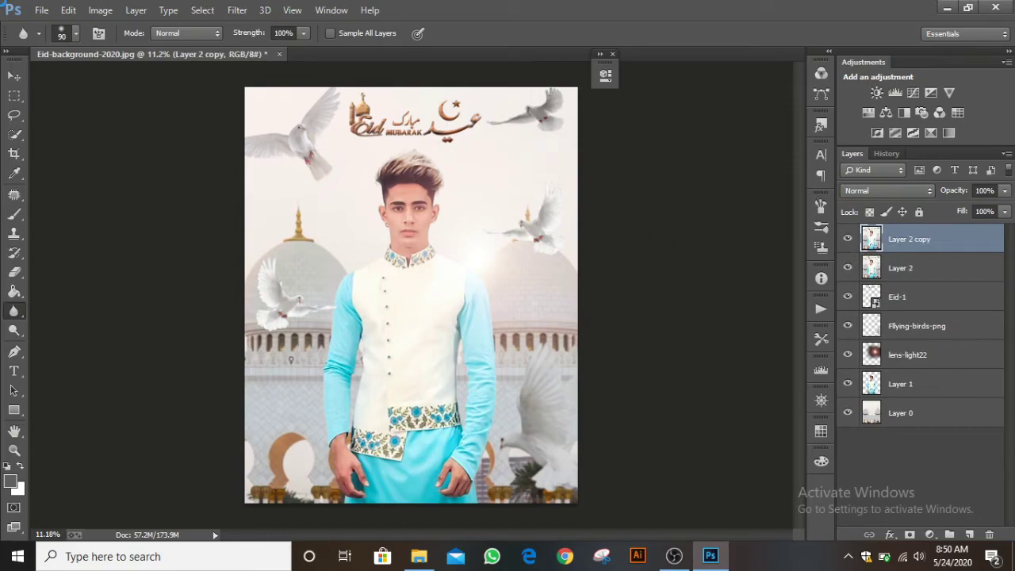
# In the Camera Raw filter, set Contrast +8, Highlights -29, Shadows +3, Whites -14, Blacks -21 and Clarity +12, and raise the Temperature slightly
pyautogui.hotkey('ctrl', 'shift', 'a')
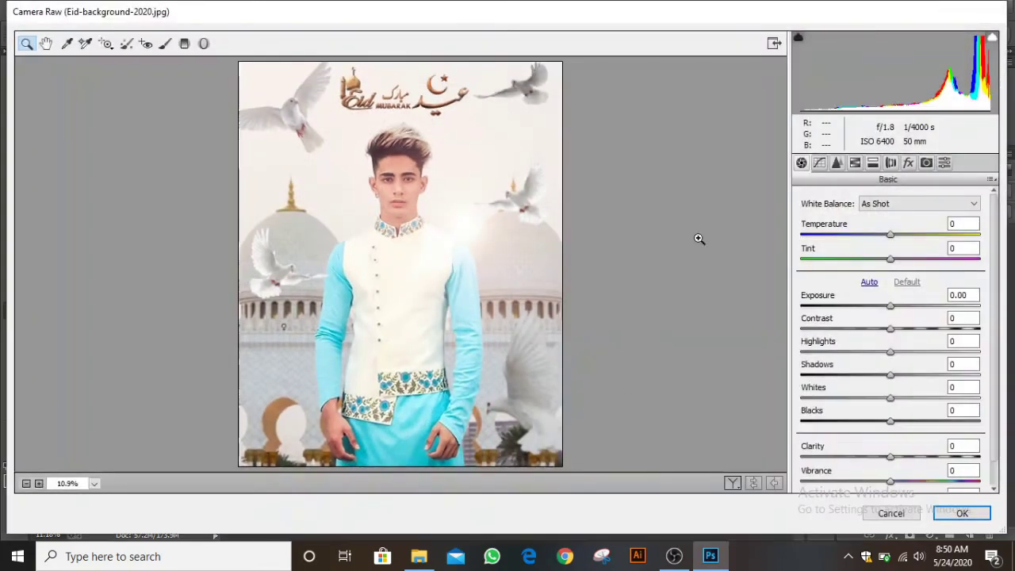
pyautogui.moveTo(904, 455)
pyautogui.mouseDown()
pyautogui.moveTo(938, 457)
pyautogui.moveTo(903, 475)
pyautogui.mouseUp()
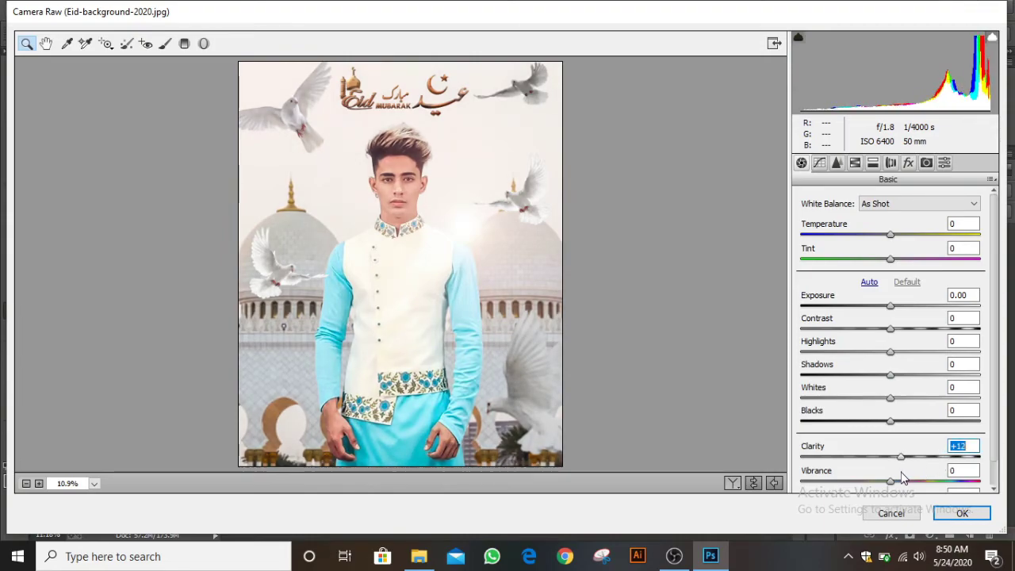
pyautogui.moveTo(901, 426); pyautogui.dragTo(873, 445)
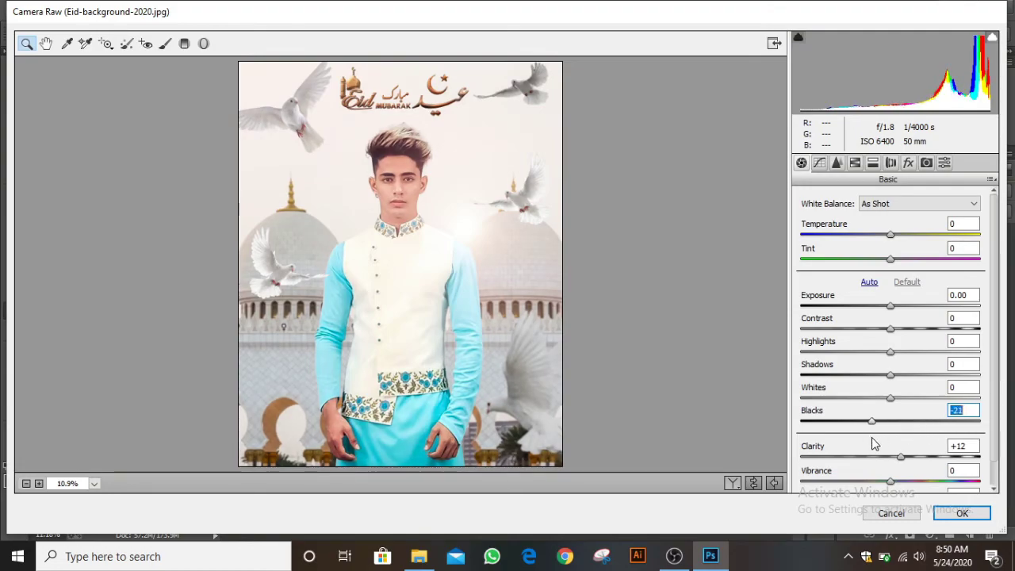
pyautogui.moveTo(901, 402); pyautogui.dragTo(897, 331)
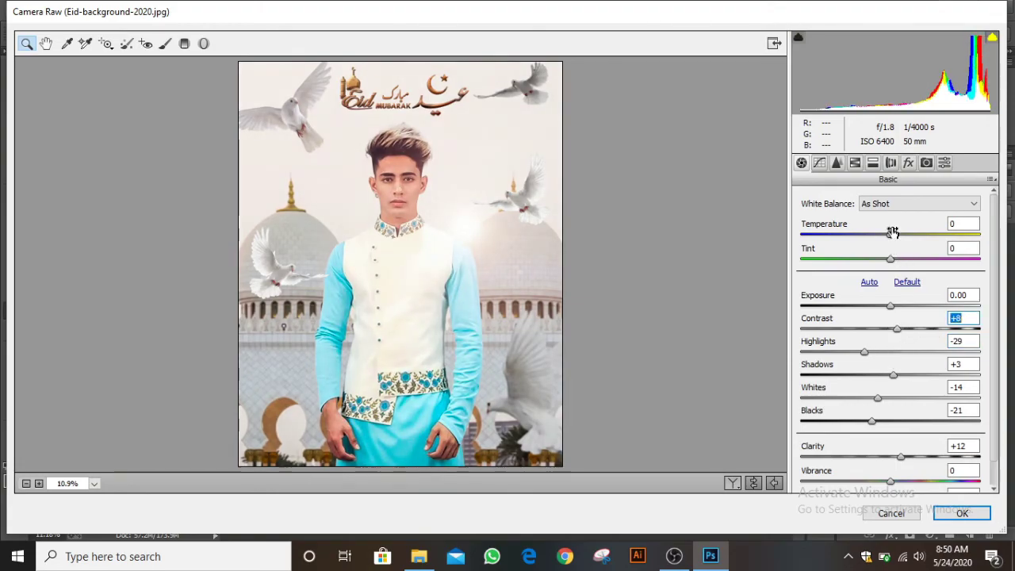
pyautogui.moveTo(895, 234)
pyautogui.mouseDown()
pyautogui.moveTo(907, 236)
pyautogui.moveTo(893, 245)
pyautogui.moveTo(901, 250)
pyautogui.mouseUp()
# Set the Camera Raw post-crop vignette to about -22, sharpening to 39 and luminance noise reduction to about 17, and apply the filter
pyautogui.click(908, 162)
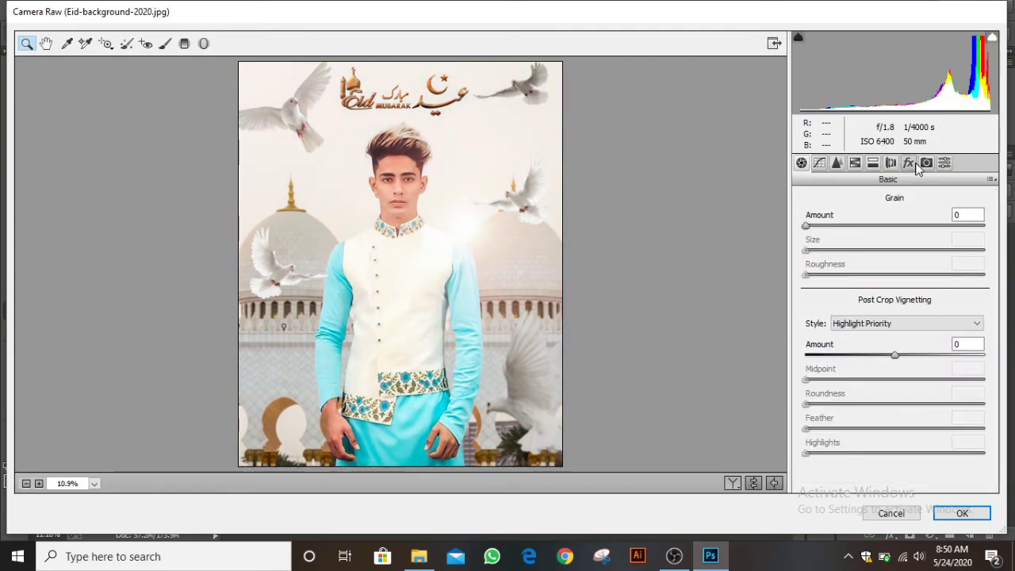
pyautogui.moveTo(887, 359)
pyautogui.mouseDown()
pyautogui.moveTo(867, 357)
pyautogui.moveTo(878, 360)
pyautogui.mouseUp()
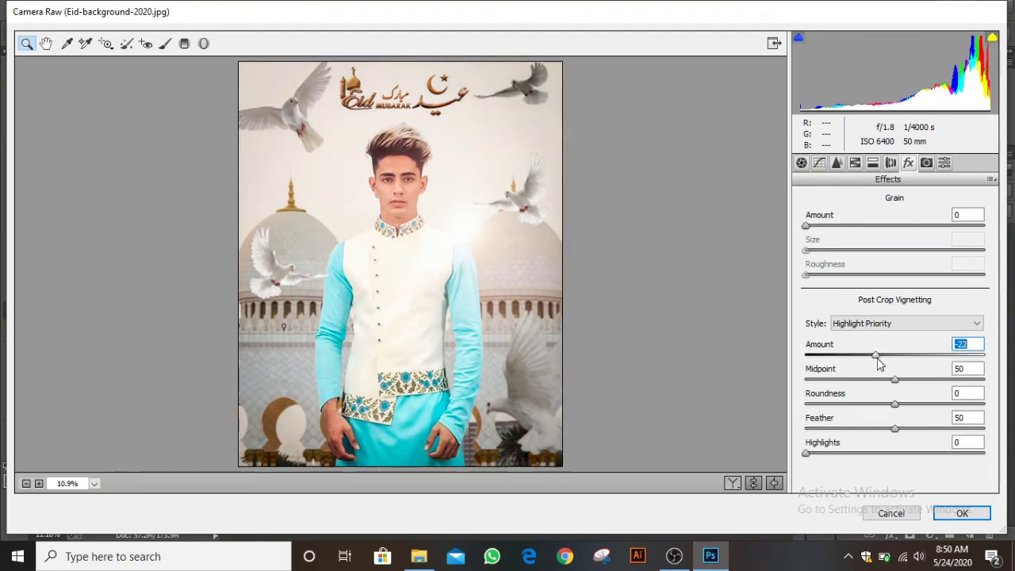
pyautogui.click(837, 162)
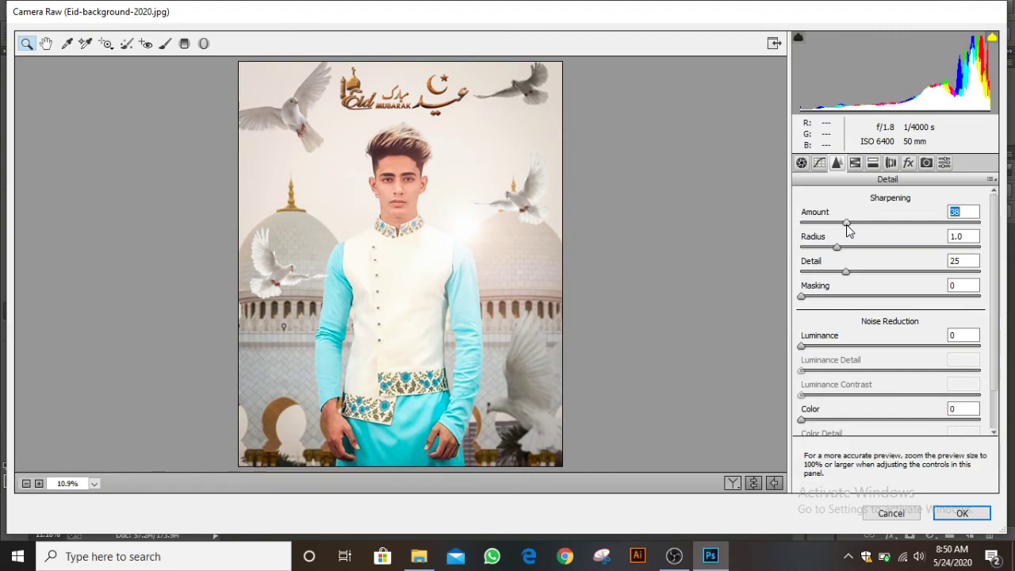
pyautogui.click(825, 347)
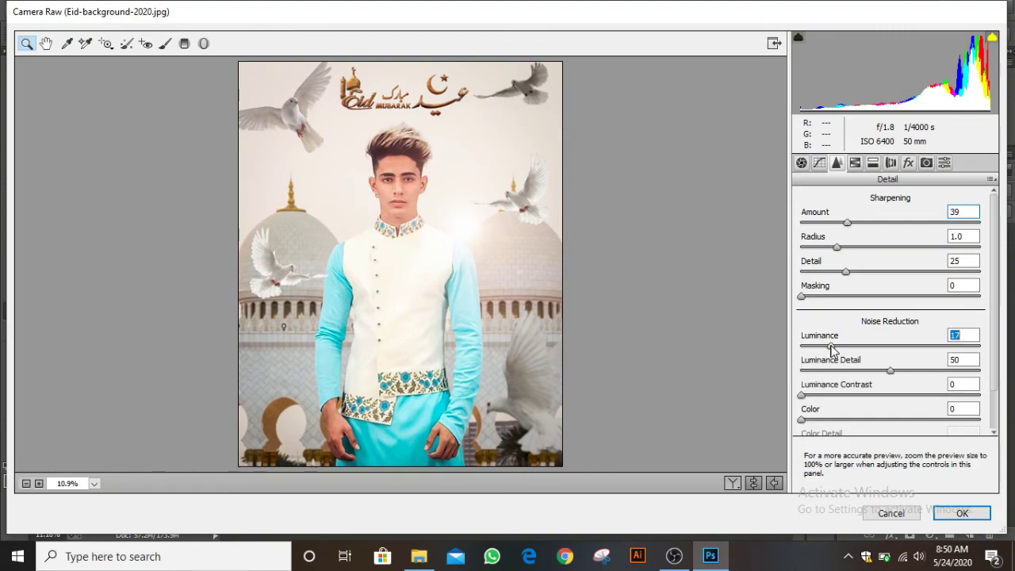
pyautogui.click(962, 513)
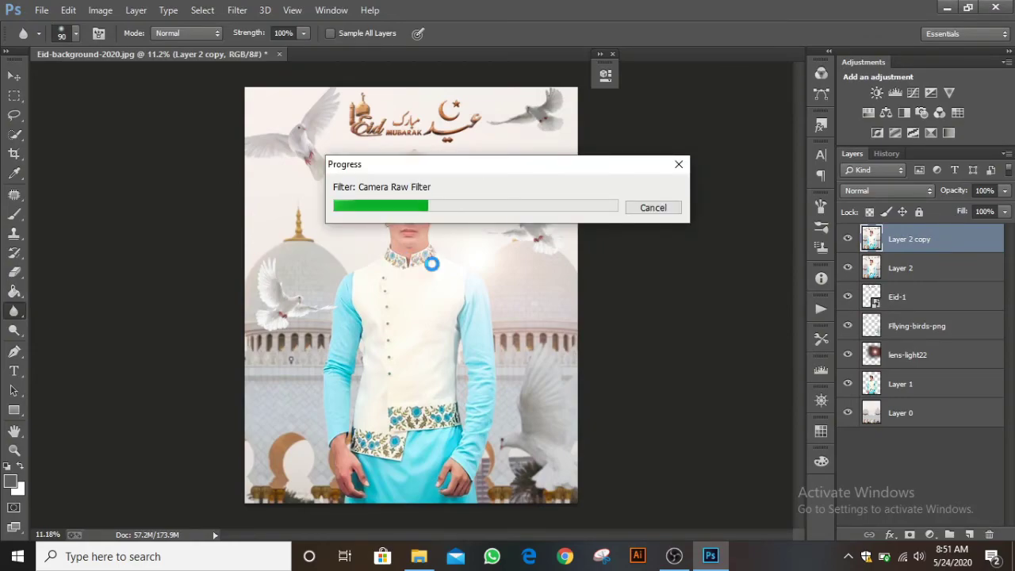
pyautogui.click(674, 557)
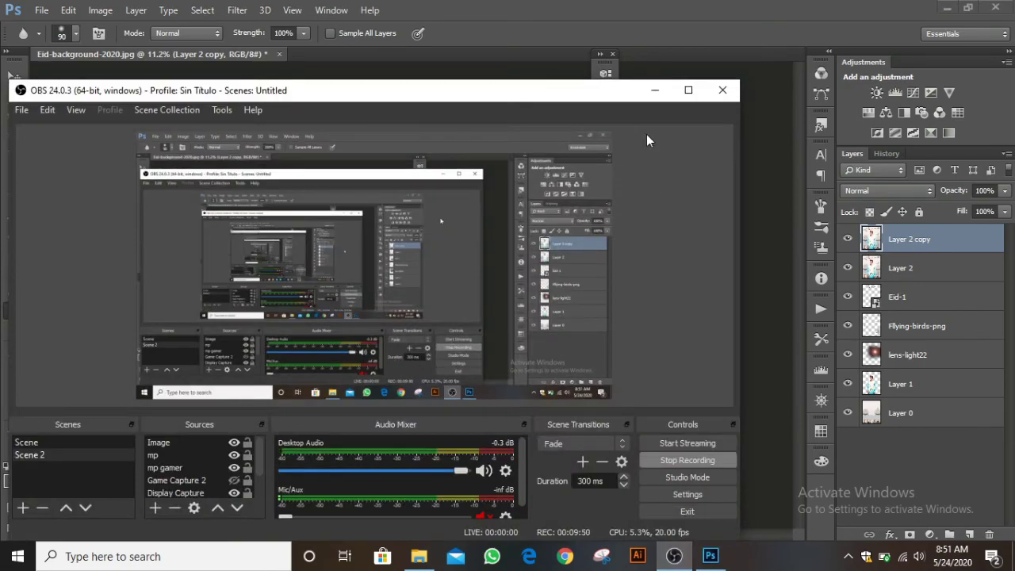
pyautogui.click(654, 90)
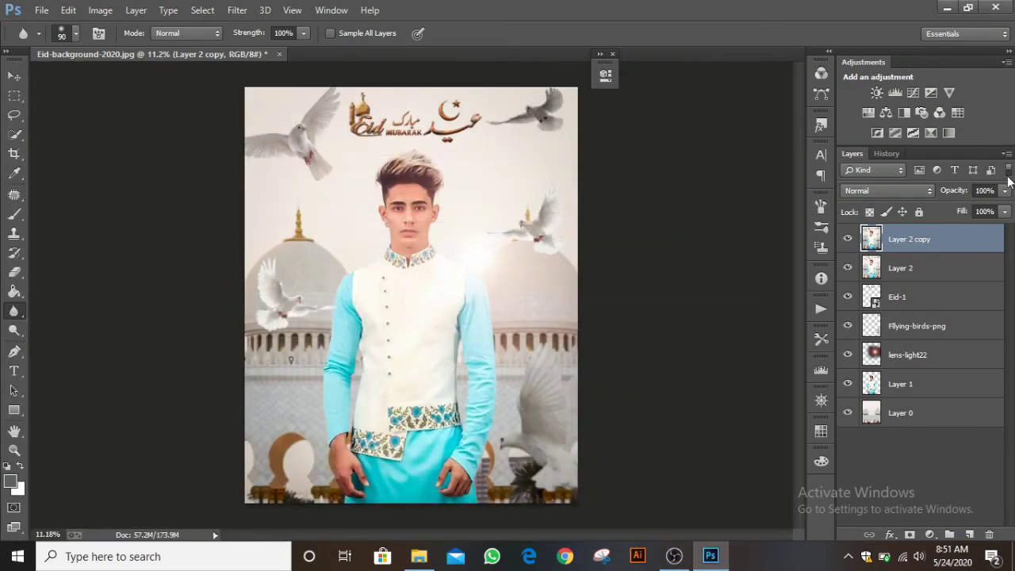
# Merge the graded Layer 2 copy down into Layer 2, duplicate the result, and flatten the image
pyautogui.rightClick(938, 239)
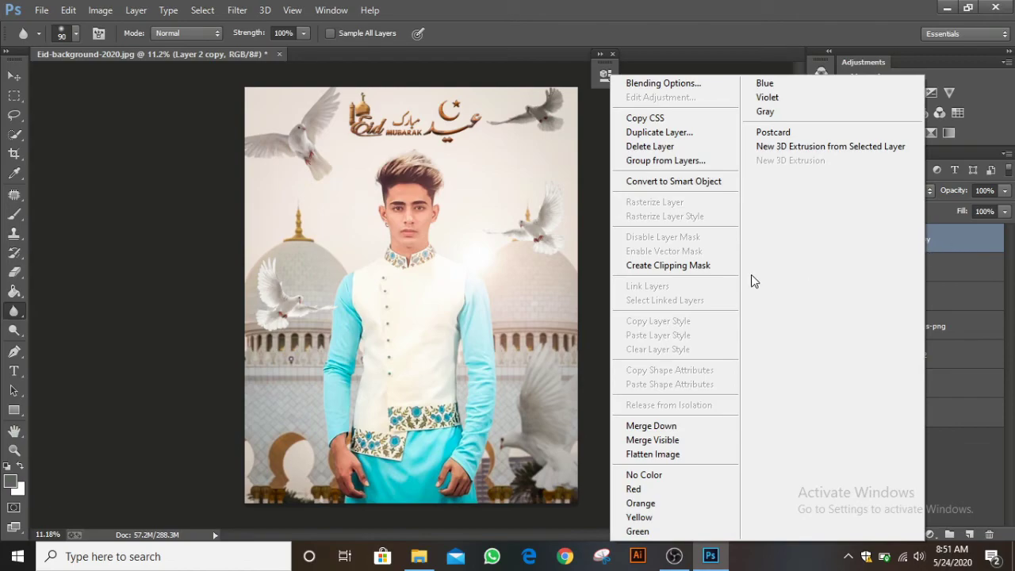
pyautogui.click(954, 239)
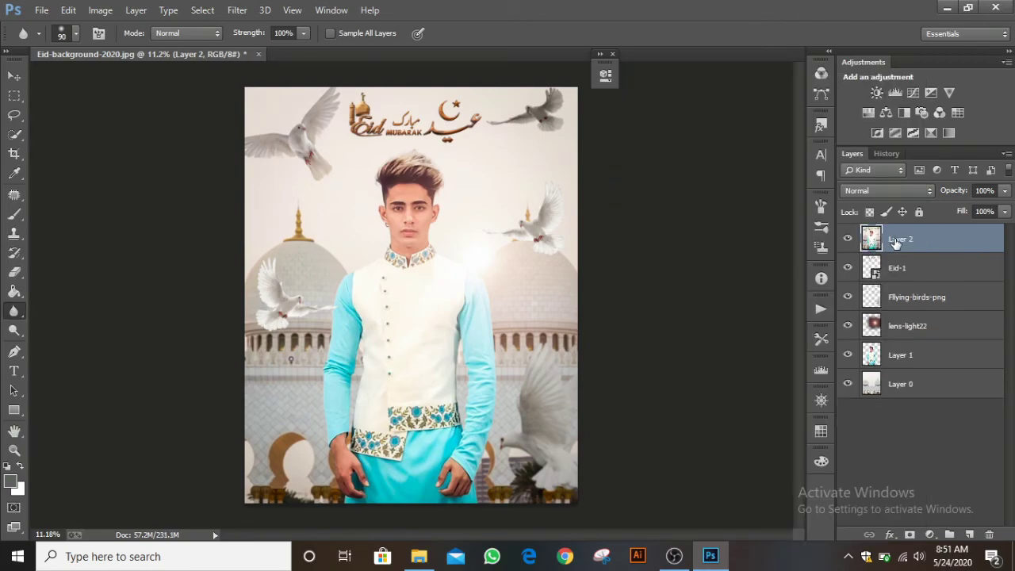
pyautogui.hotkey('ctrl', 'j')
pyautogui.rightClick(942, 250)
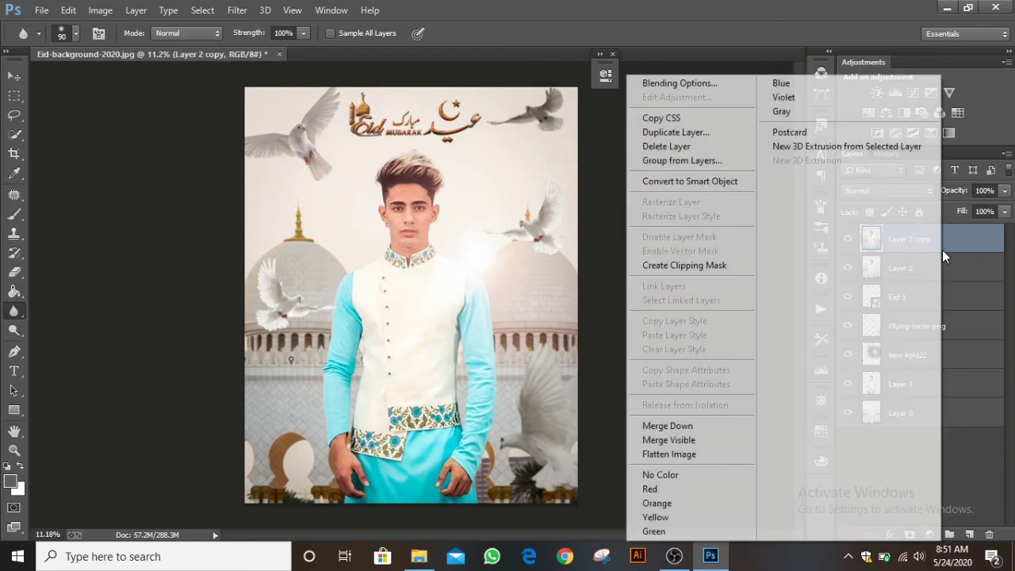
pyautogui.click(719, 464)
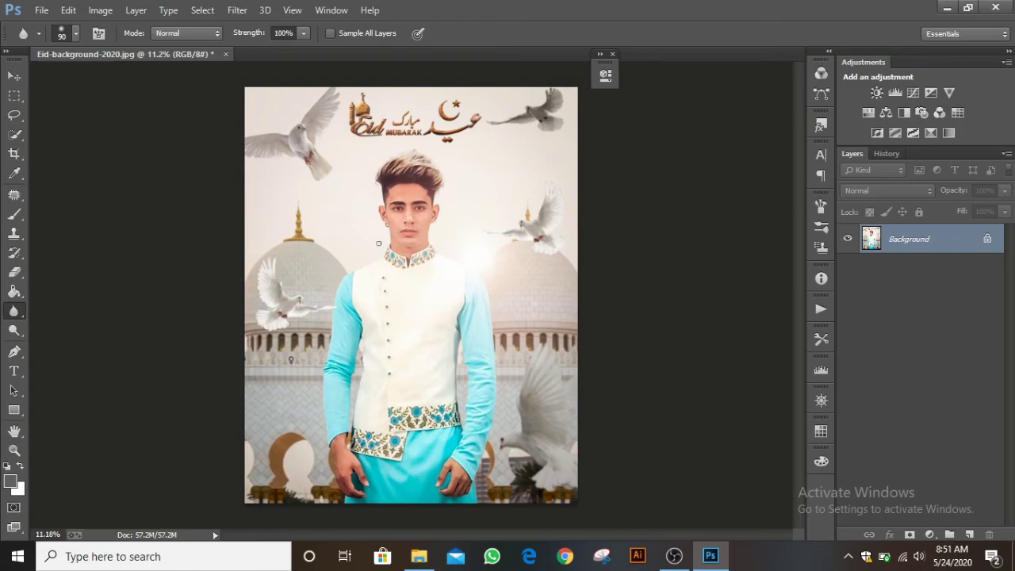
# Save the flattened image to the Desktop as the JPEG Eid-background-2020, with quality 7 and Baseline Optimized format
pyautogui.click(41, 10)
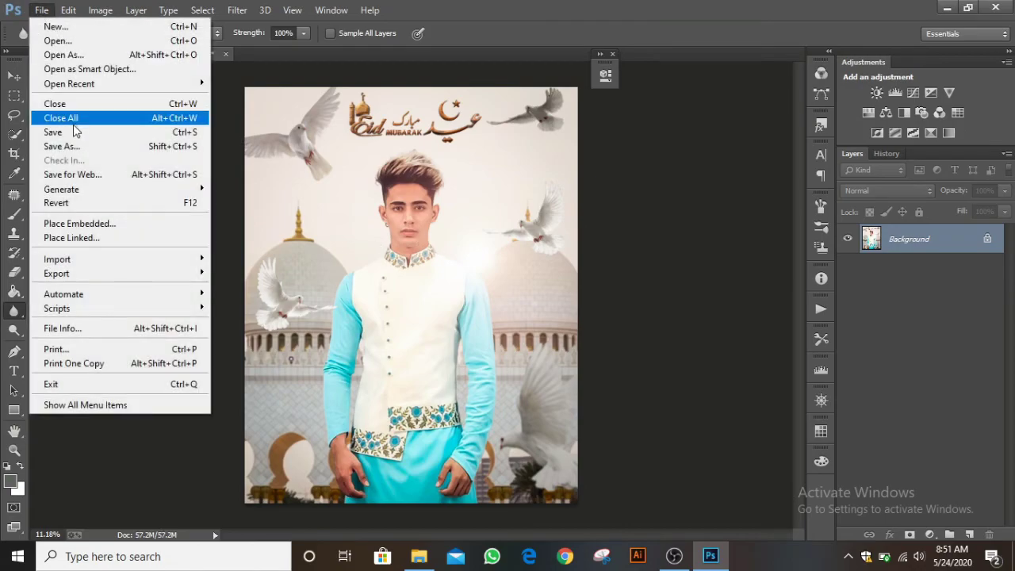
pyautogui.press('Escape')
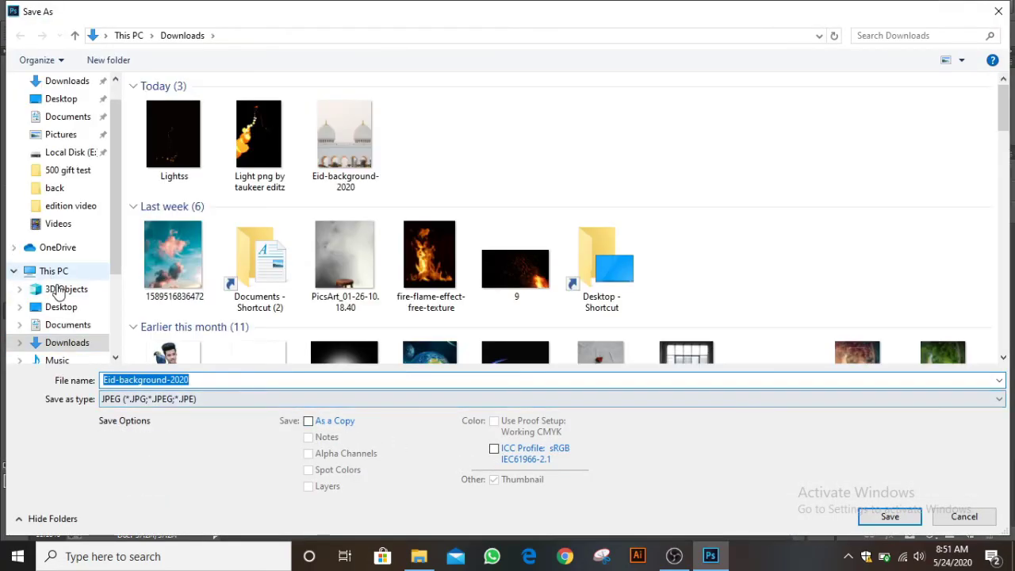
pyautogui.click(61, 307)
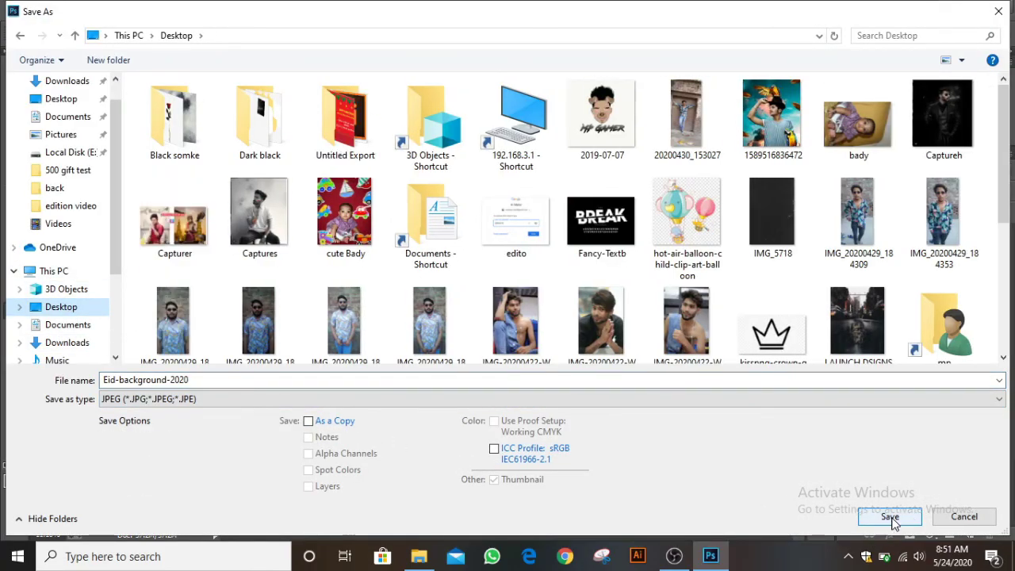
pyautogui.click(890, 517)
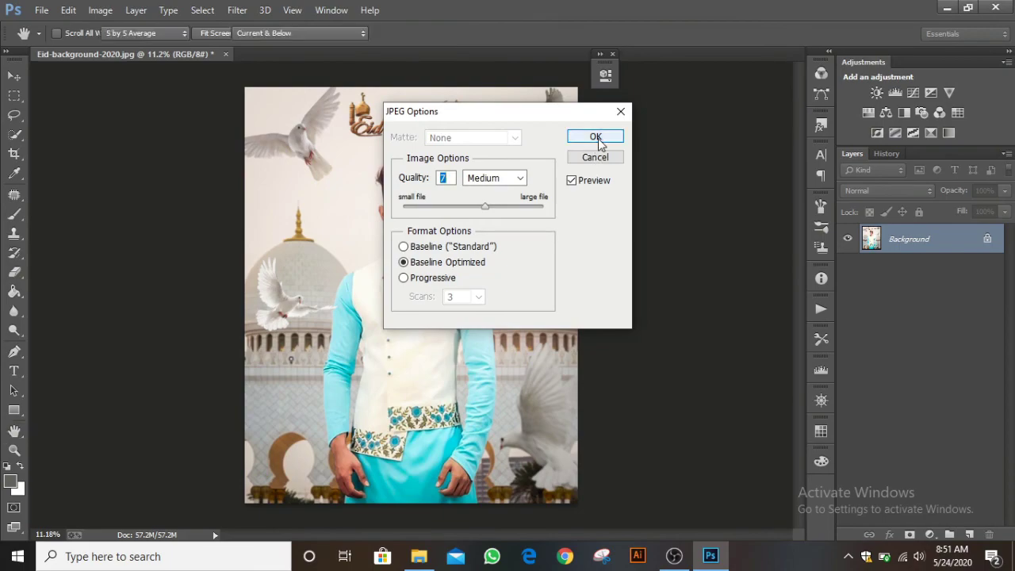
pyautogui.click(595, 138)
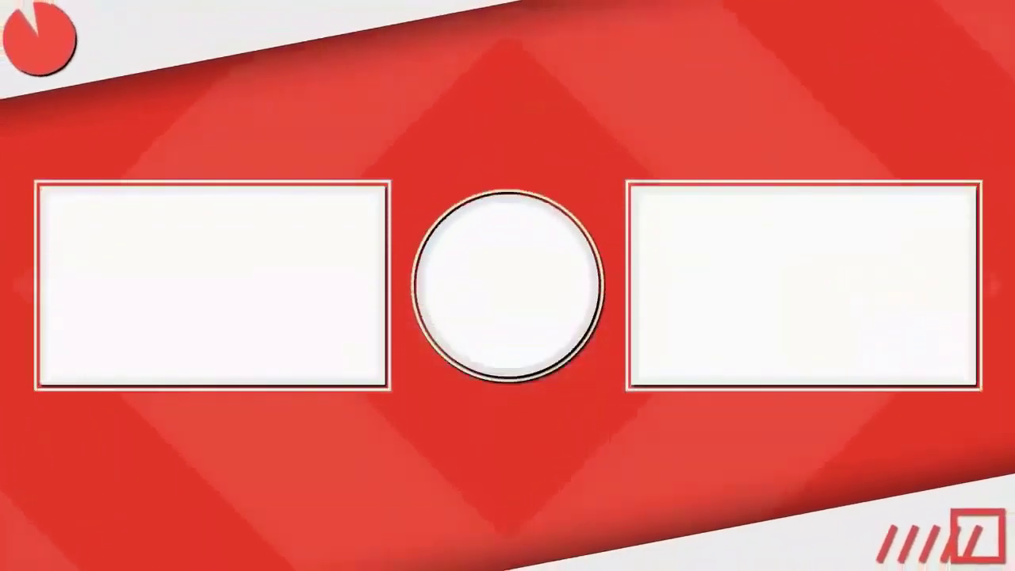